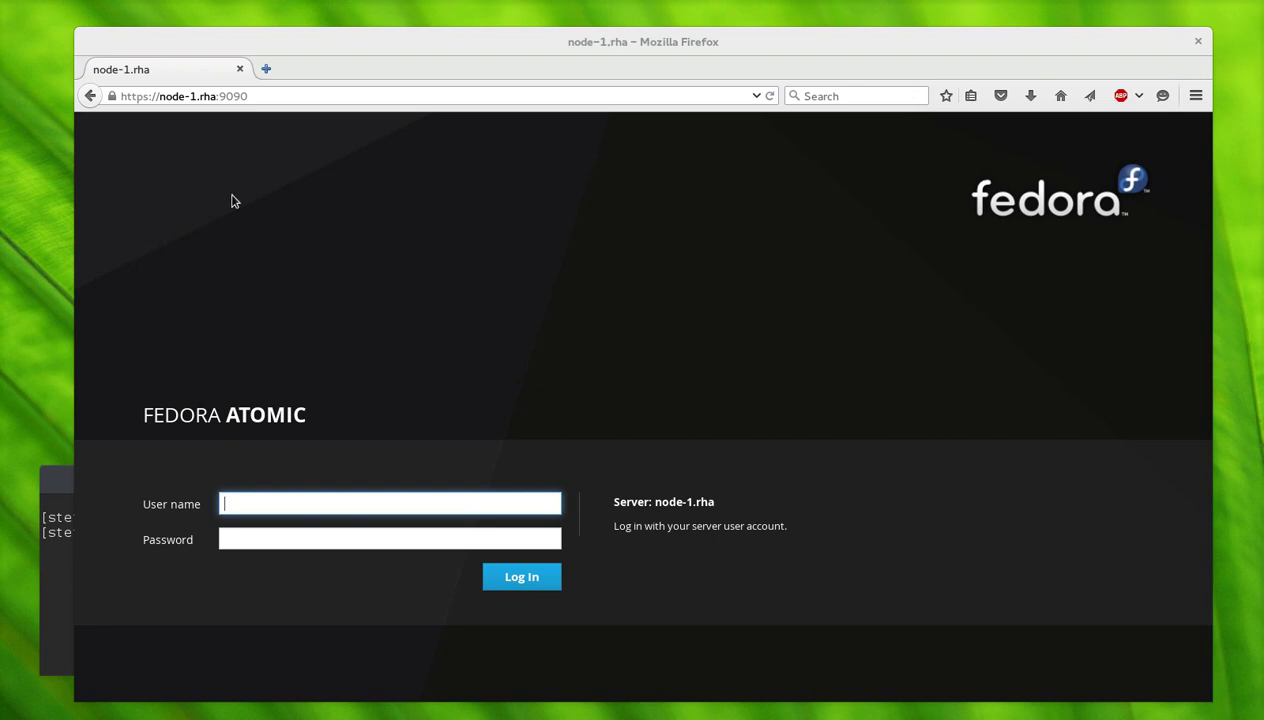
# Step: Log in to the node-1.rha server as cloud-user with the account password
pyautogui.click(367, 222)
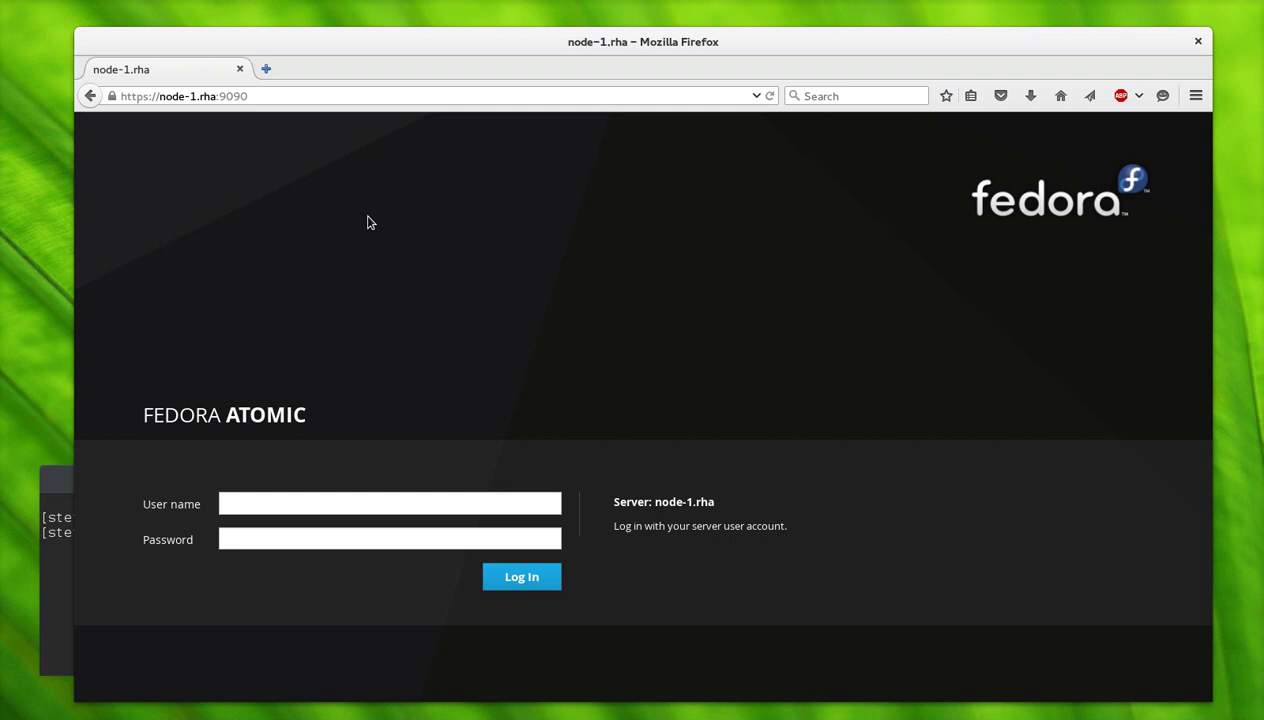
pyautogui.click(264, 512)
pyautogui.write('c')
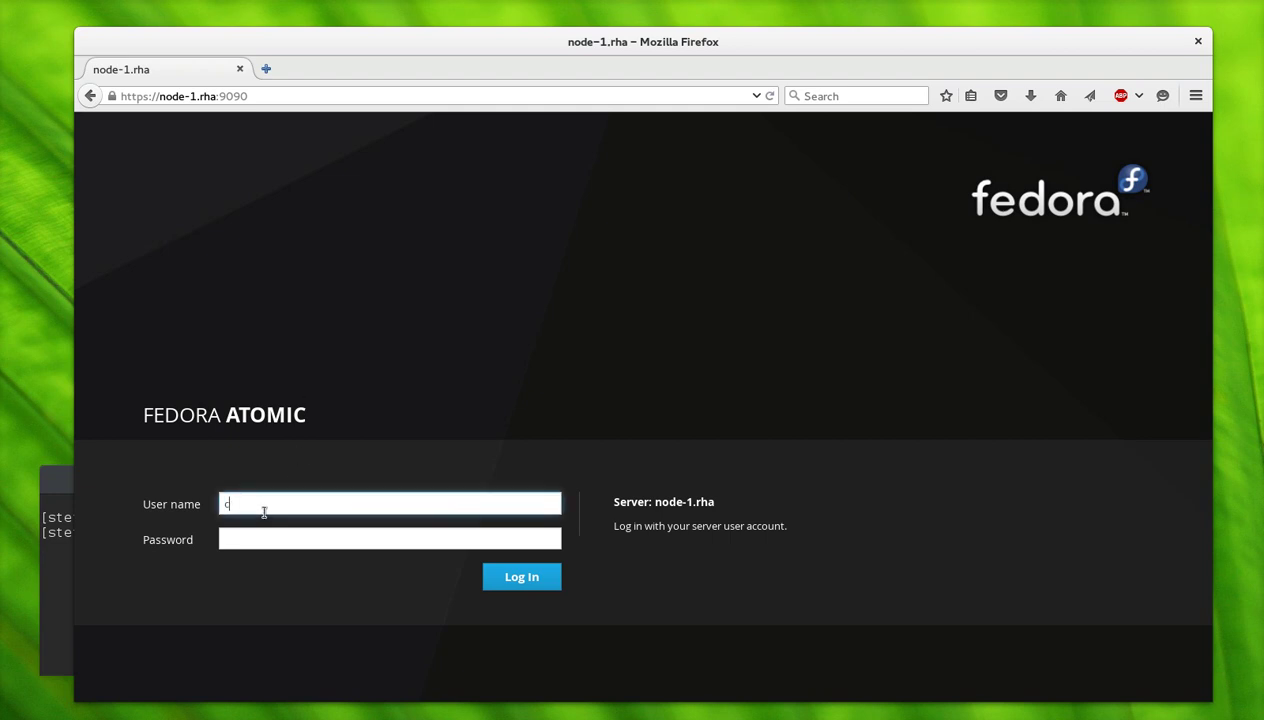
pyautogui.write('loud-user')
pyautogui.press('Tab')
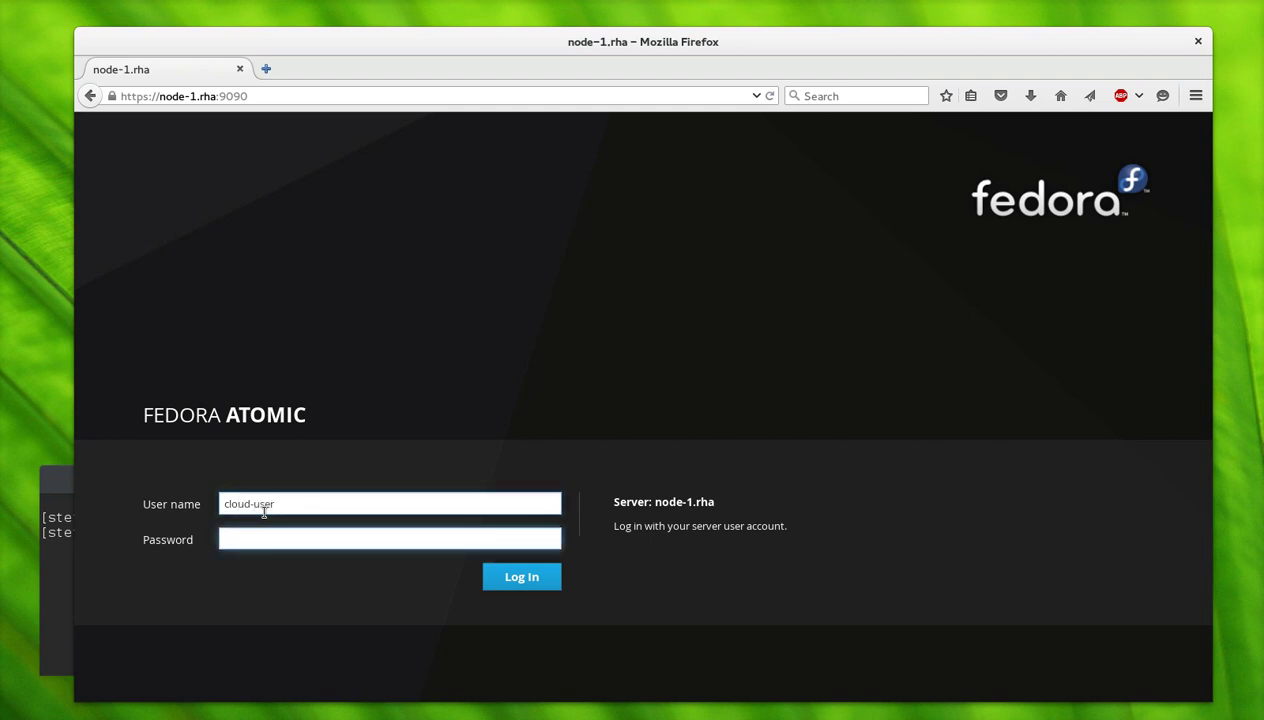
pyautogui.write('*******')
pyautogui.press('Return')
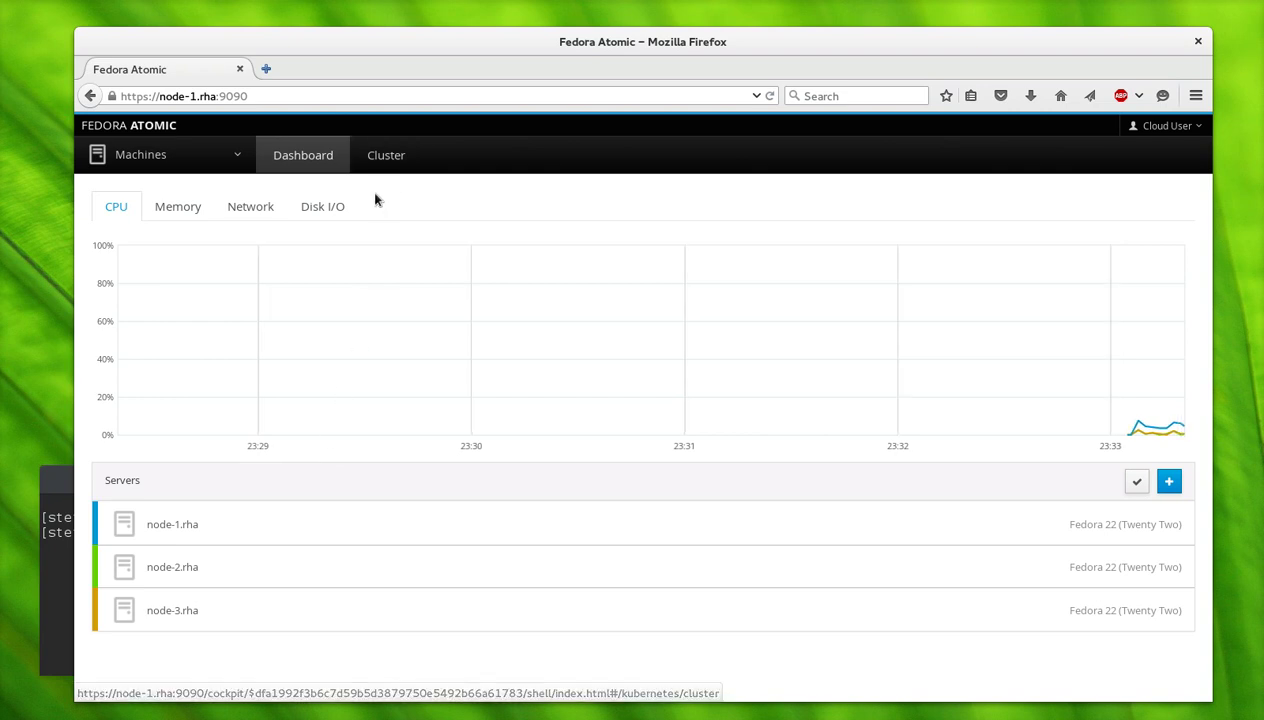
# Step: Open the node-1.rha machine's details, expand its tools and show its terminal
pyautogui.click(182, 159)
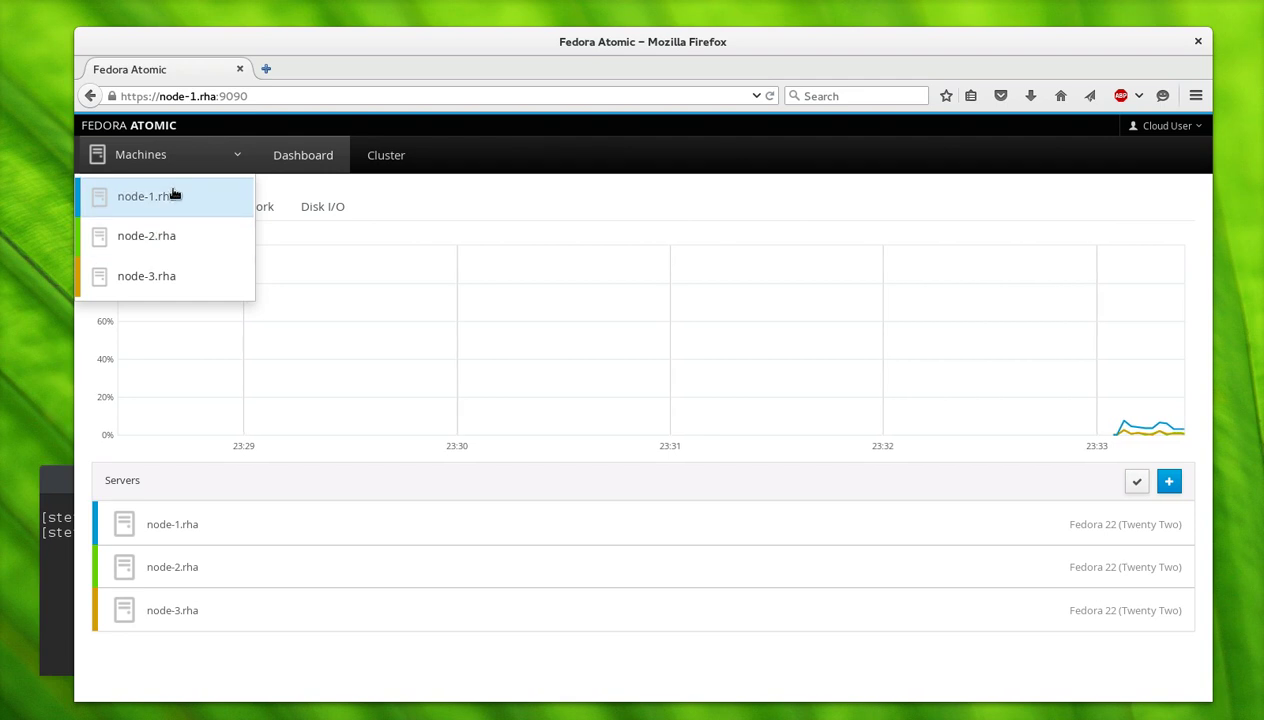
pyautogui.click(177, 202)
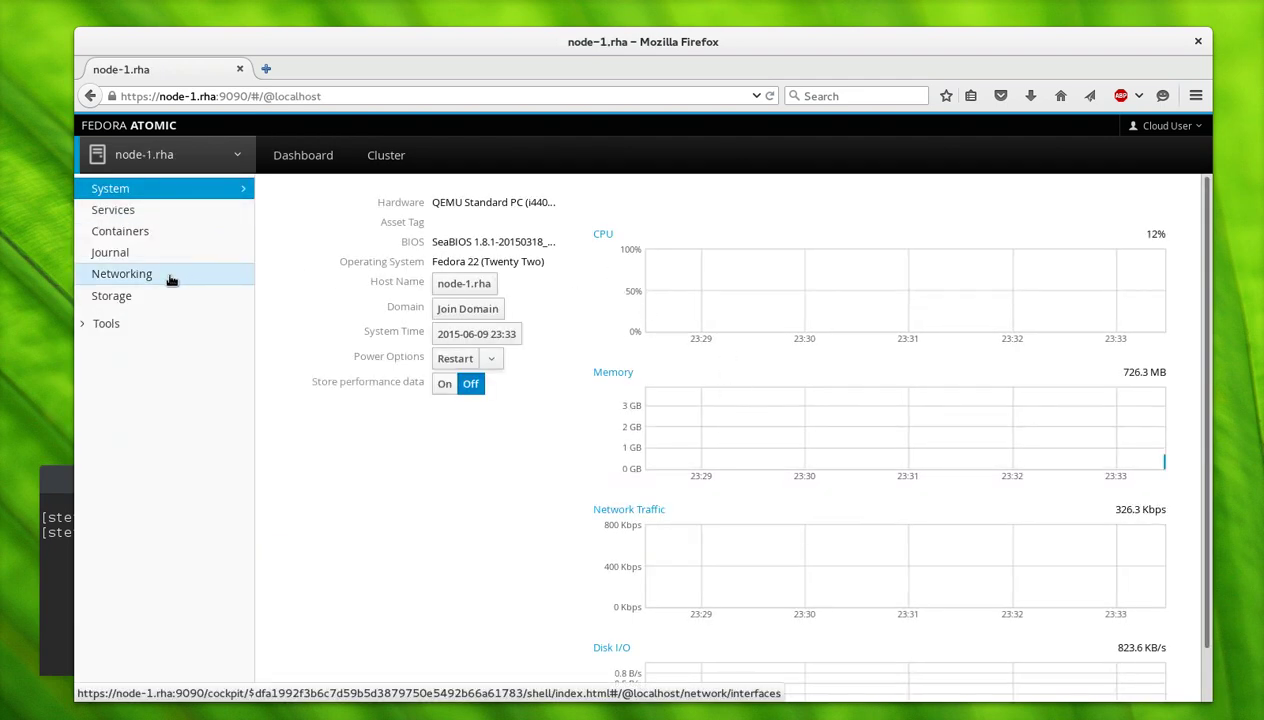
pyautogui.click(124, 323)
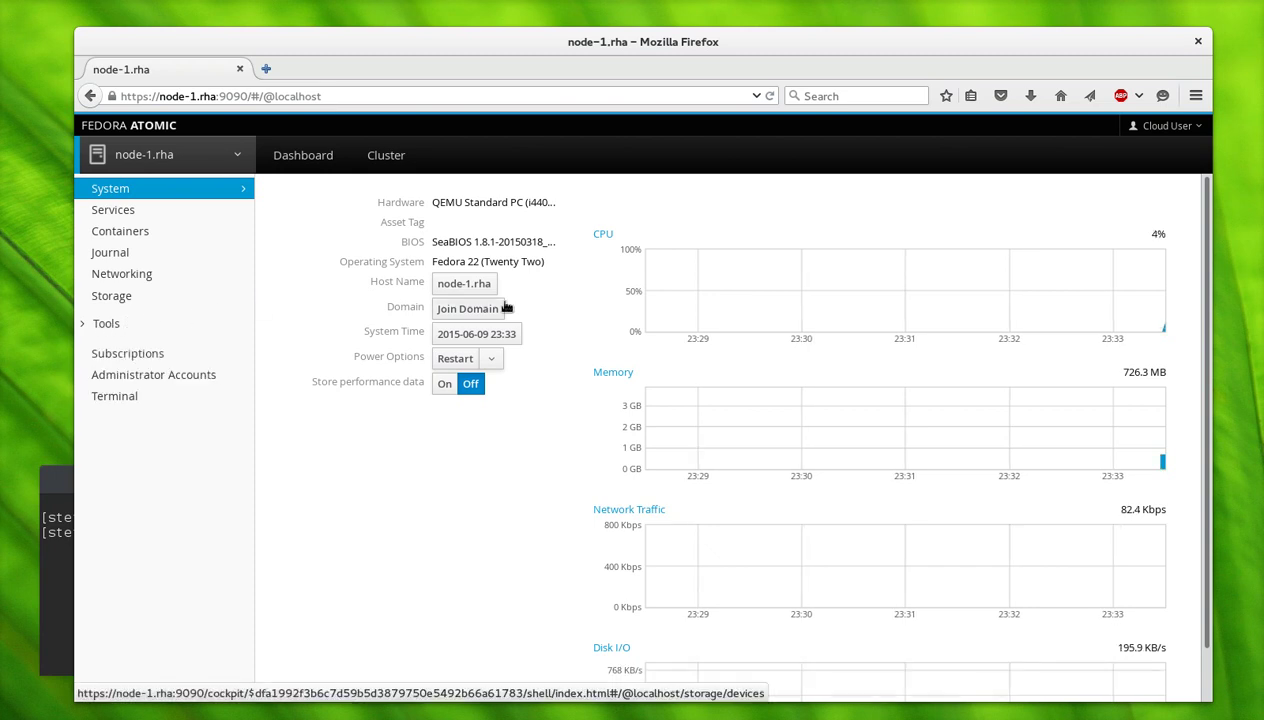
pyautogui.click(115, 397)
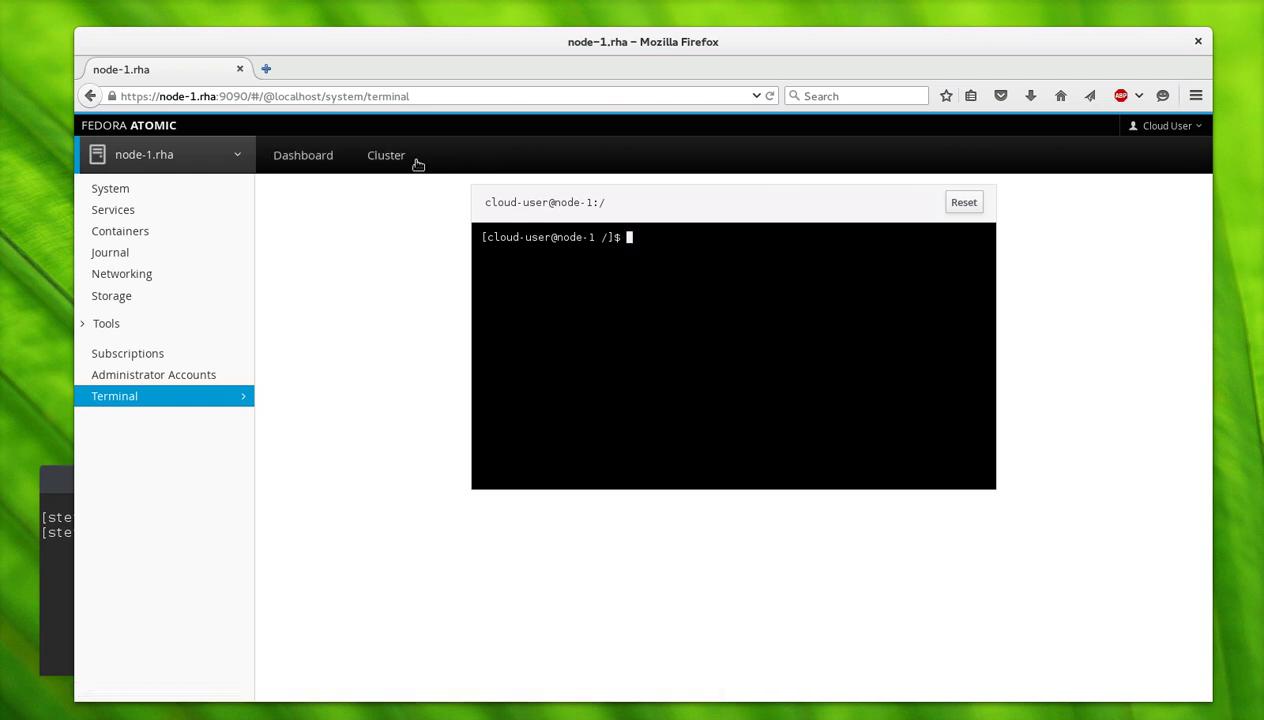
# Step: Start an application deployment on the cluster, using k8s-sample-app.json from the Desktop folder as the Kubernetes manifest
pyautogui.click(377, 160)
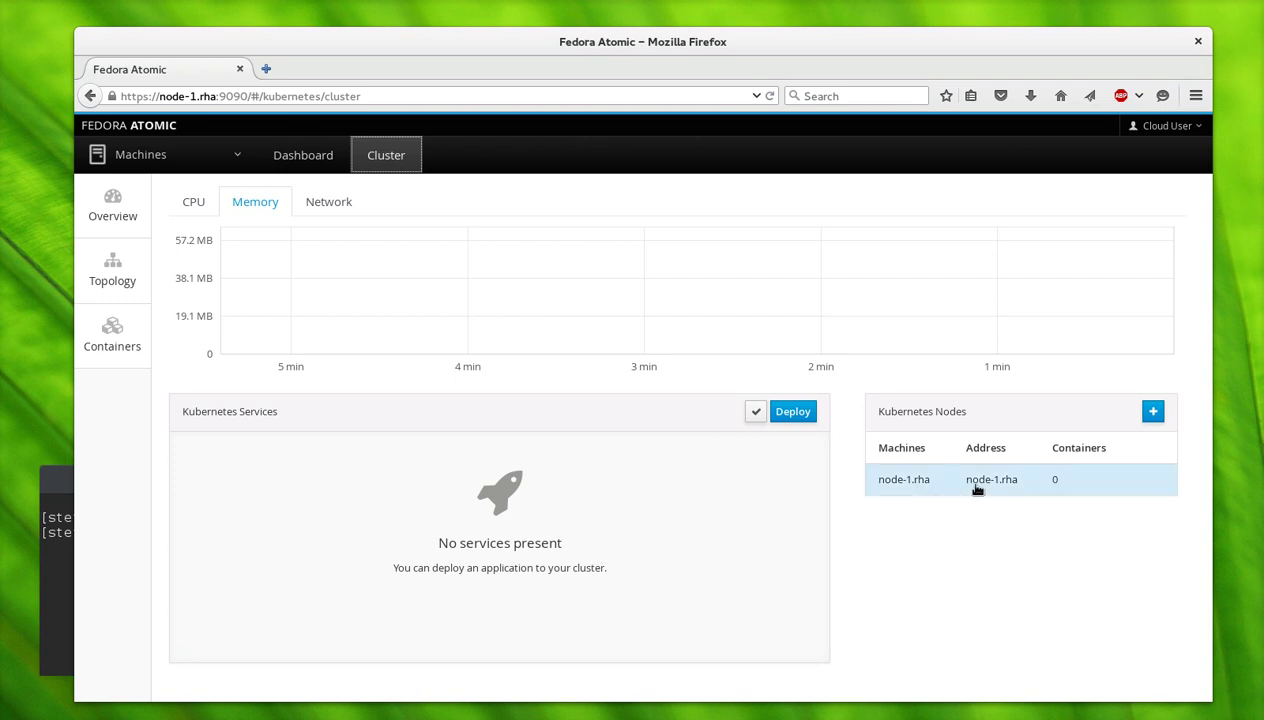
pyautogui.click(444, 466)
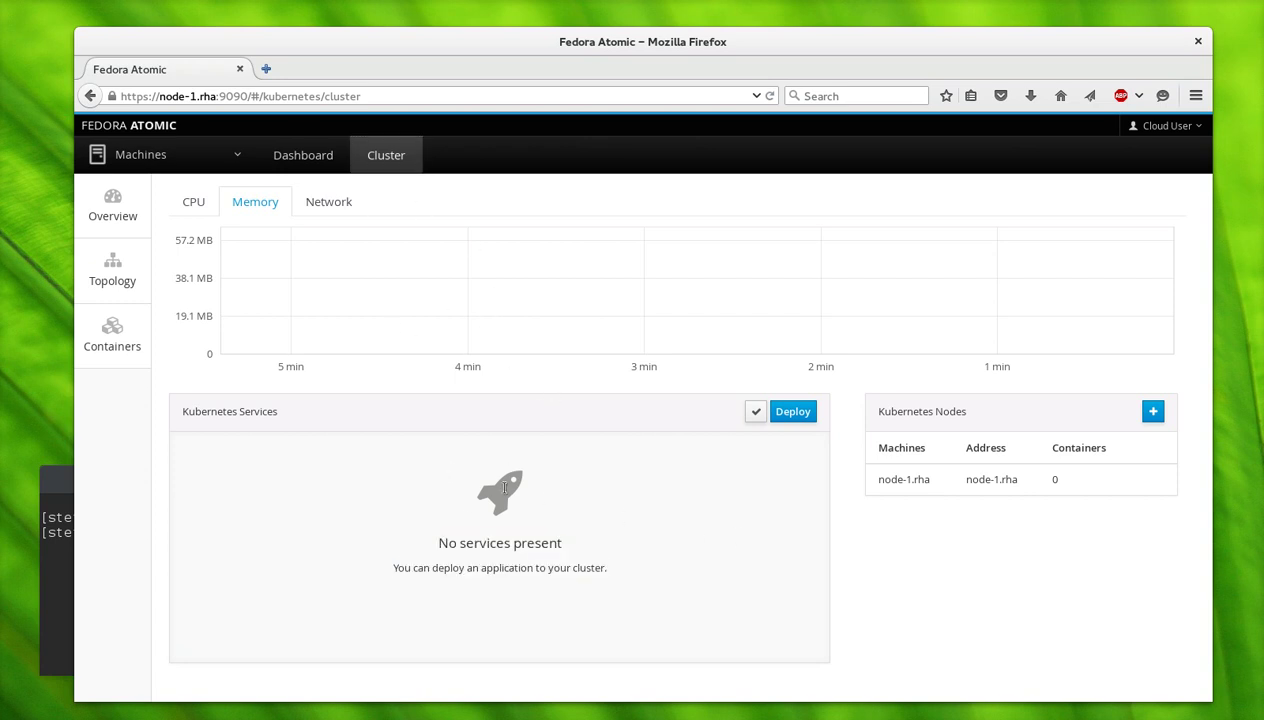
pyautogui.click(795, 414)
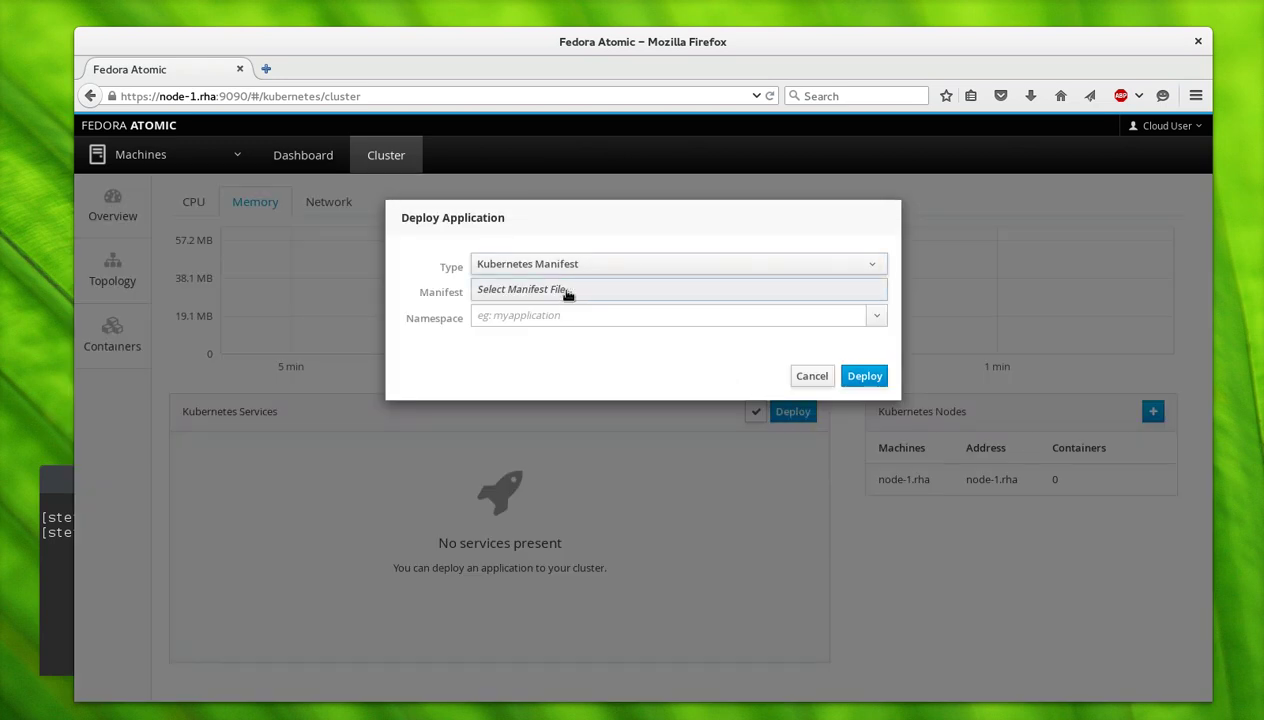
pyautogui.click(566, 292)
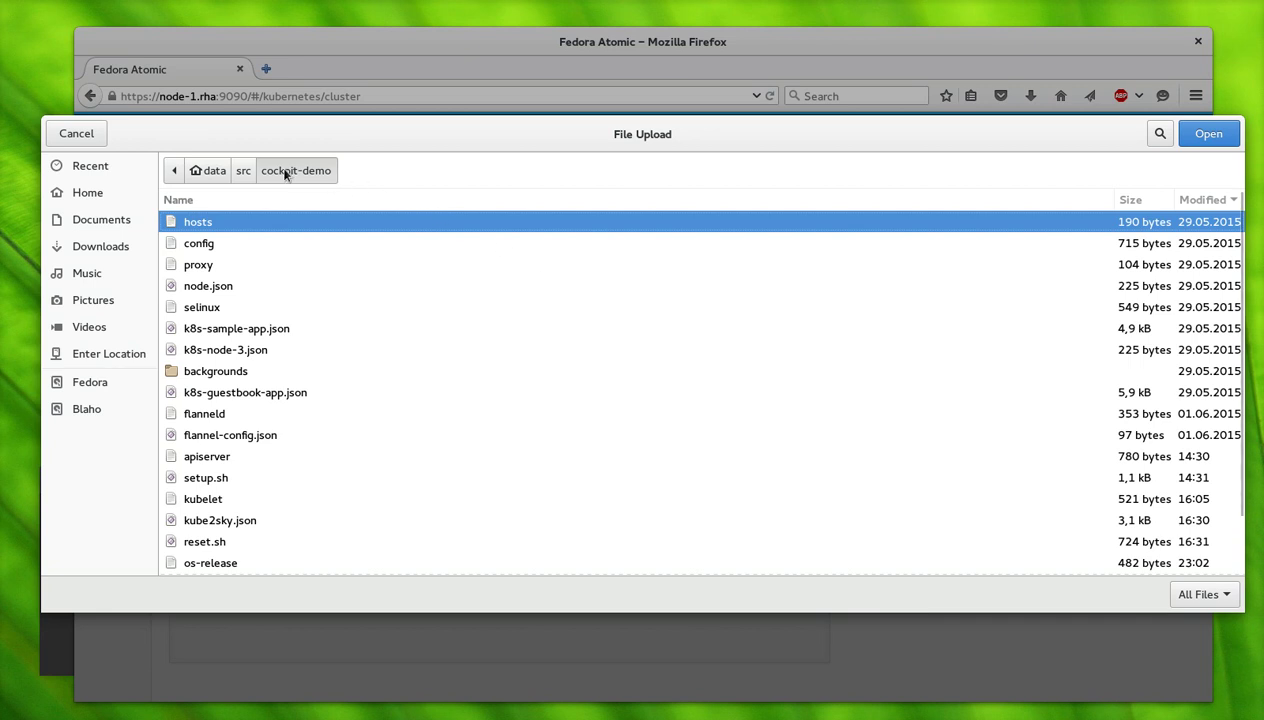
pyautogui.click(210, 171)
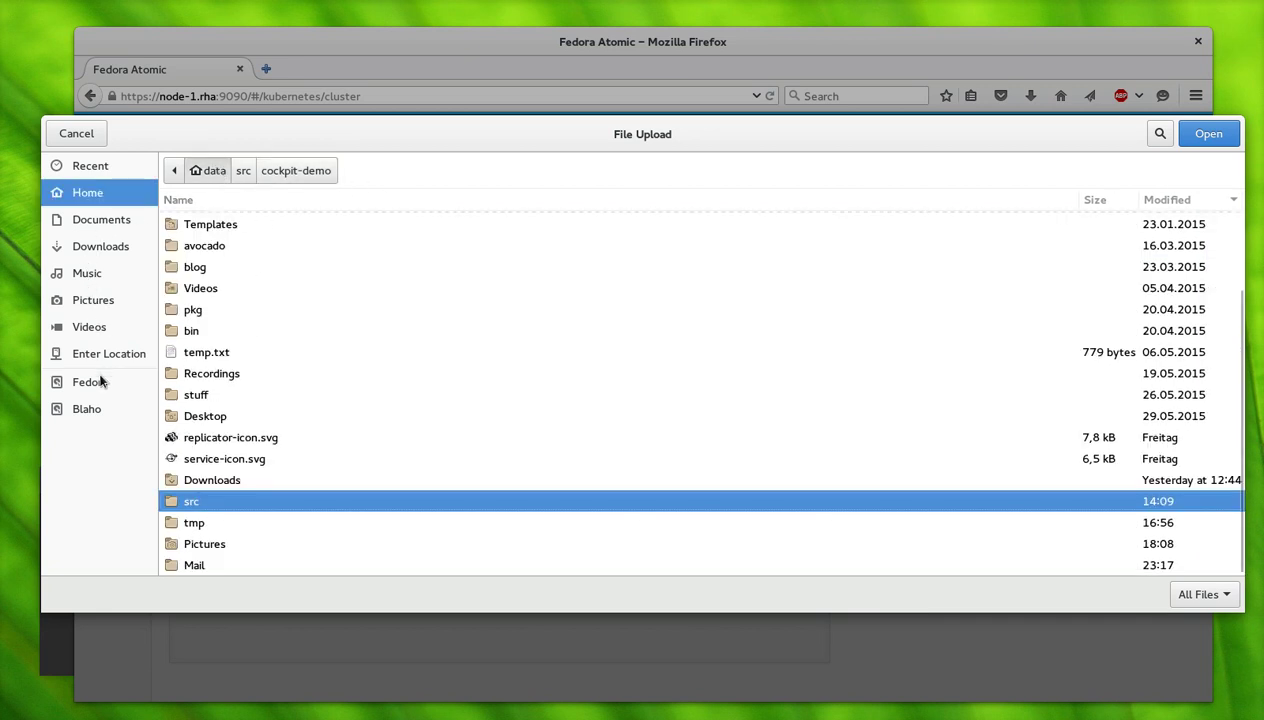
pyautogui.click(109, 190)
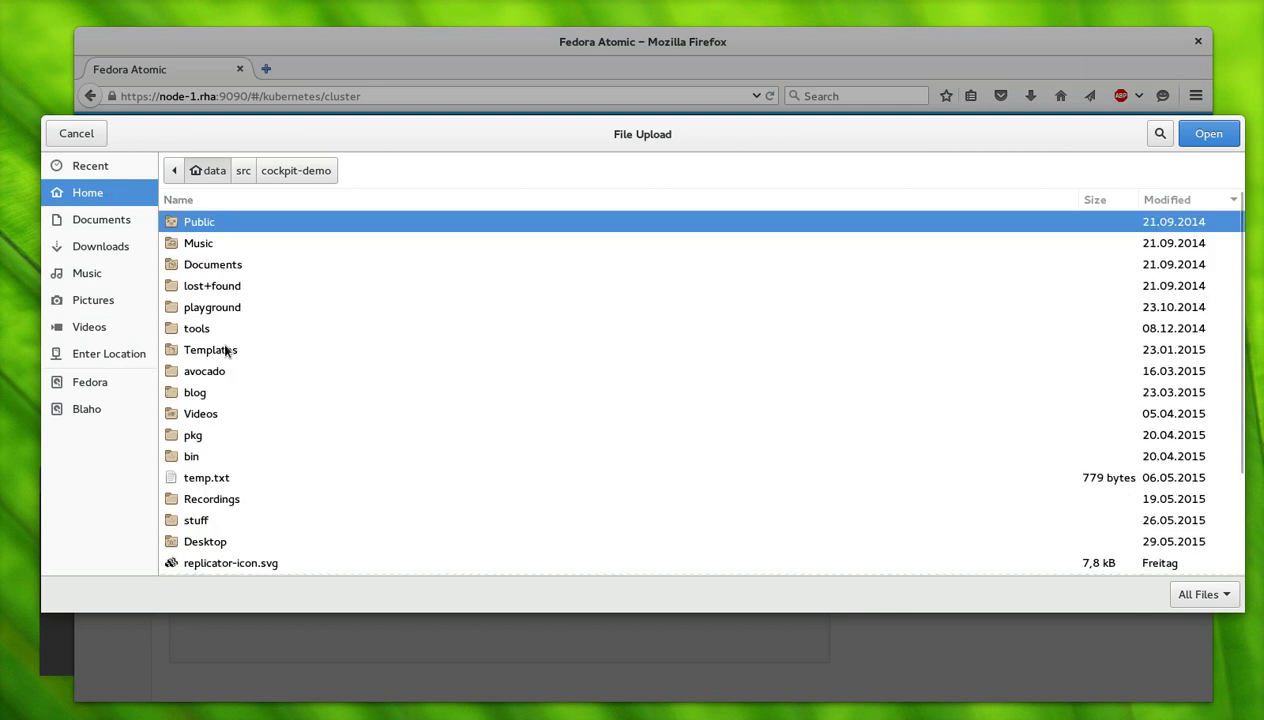
pyautogui.doubleClick(218, 542)
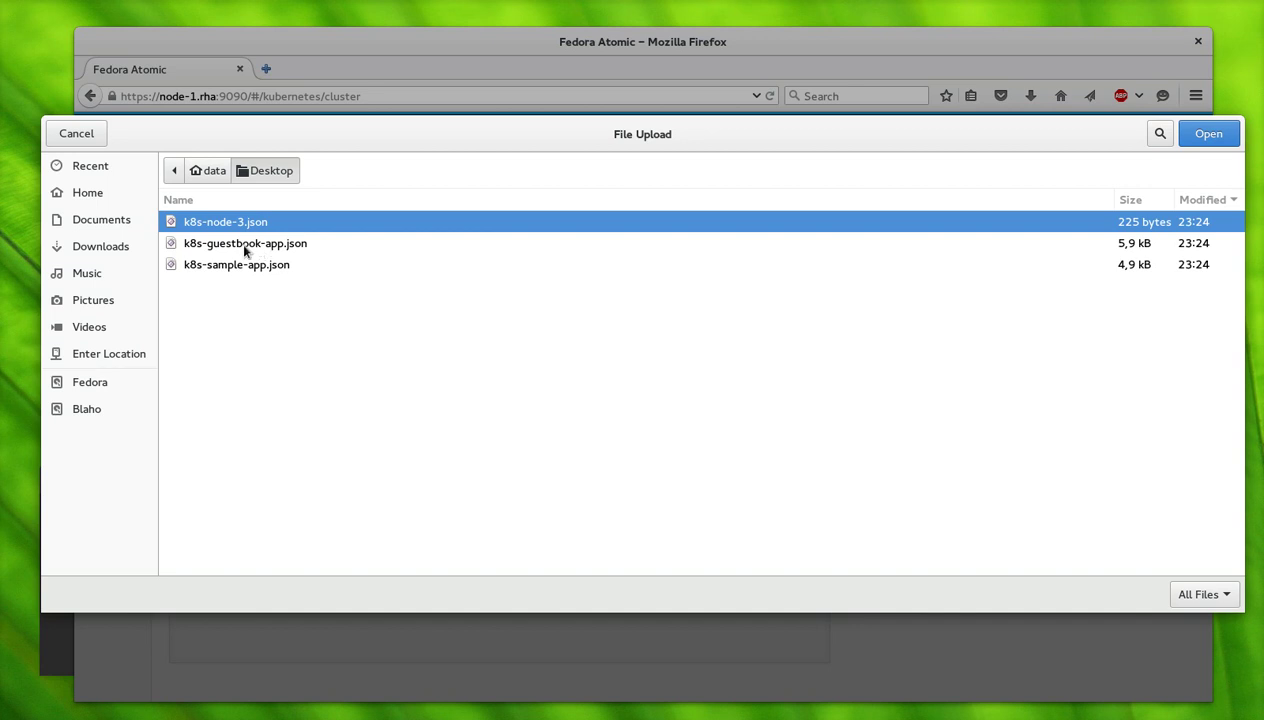
pyautogui.doubleClick(222, 262)
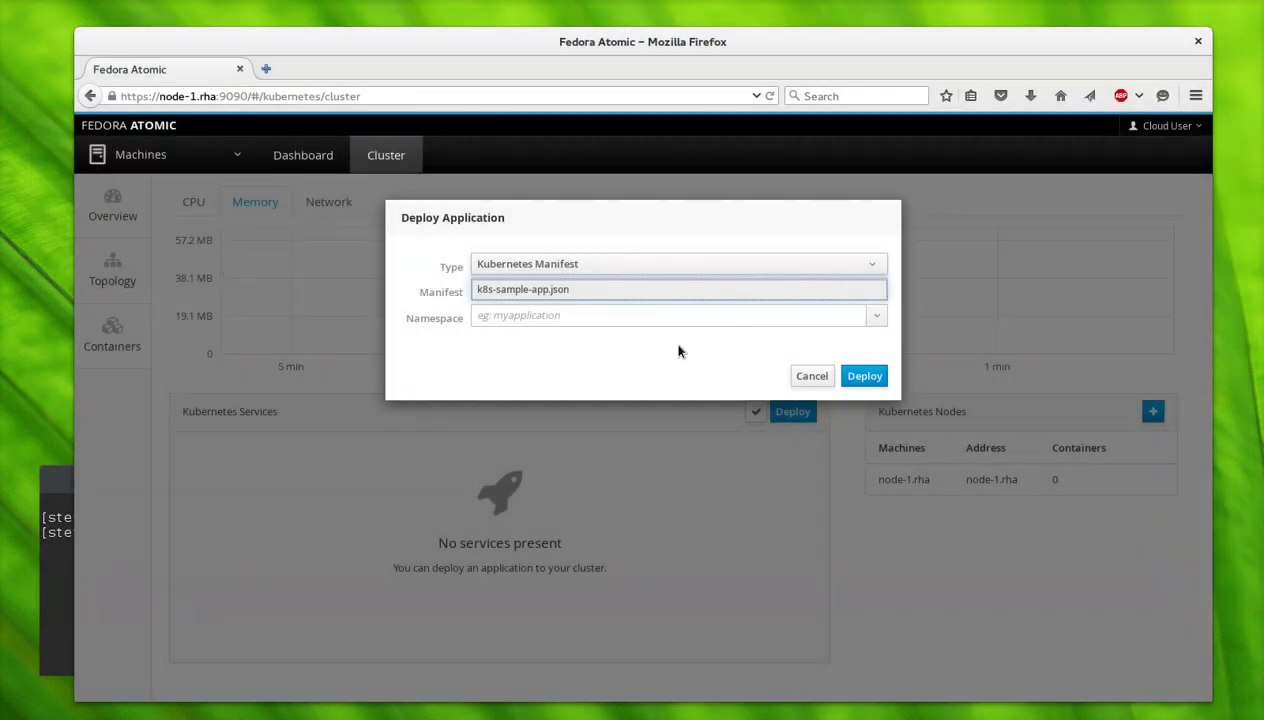
# Step: Set the namespace to marmalade and deploy the application
pyautogui.click(700, 316)
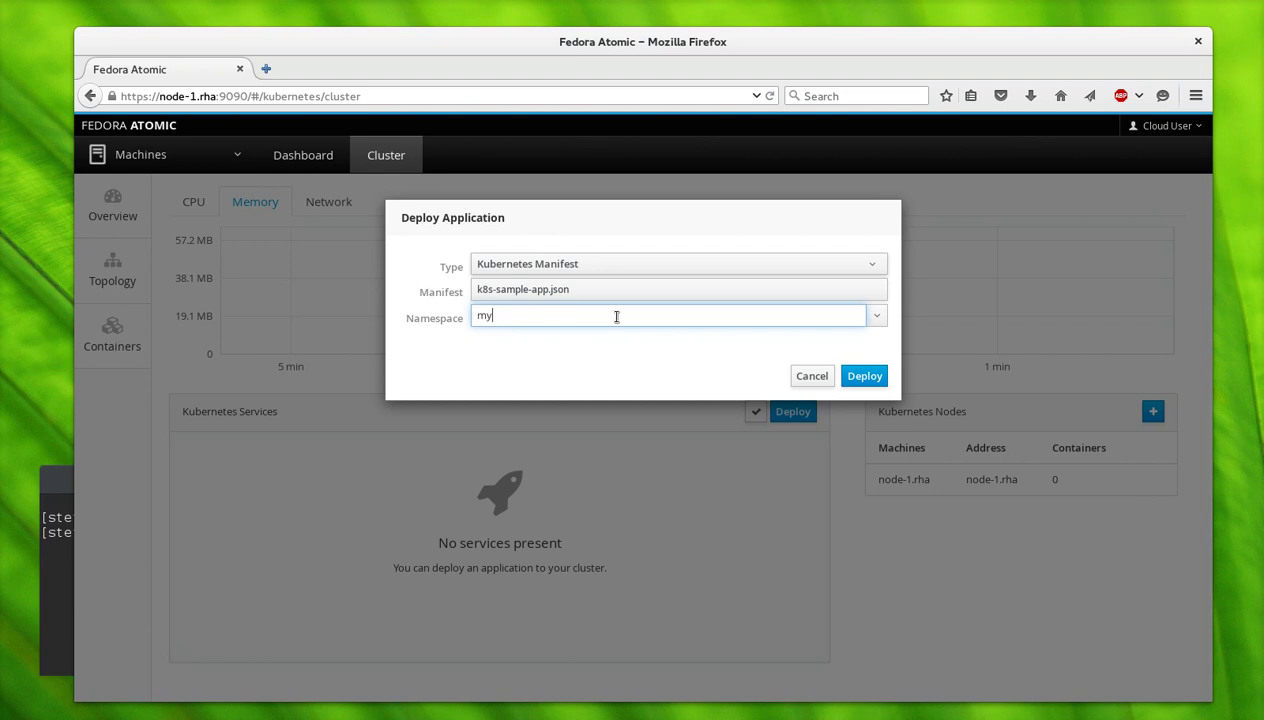
pyautogui.write('marmalade')
pyautogui.press('Return')
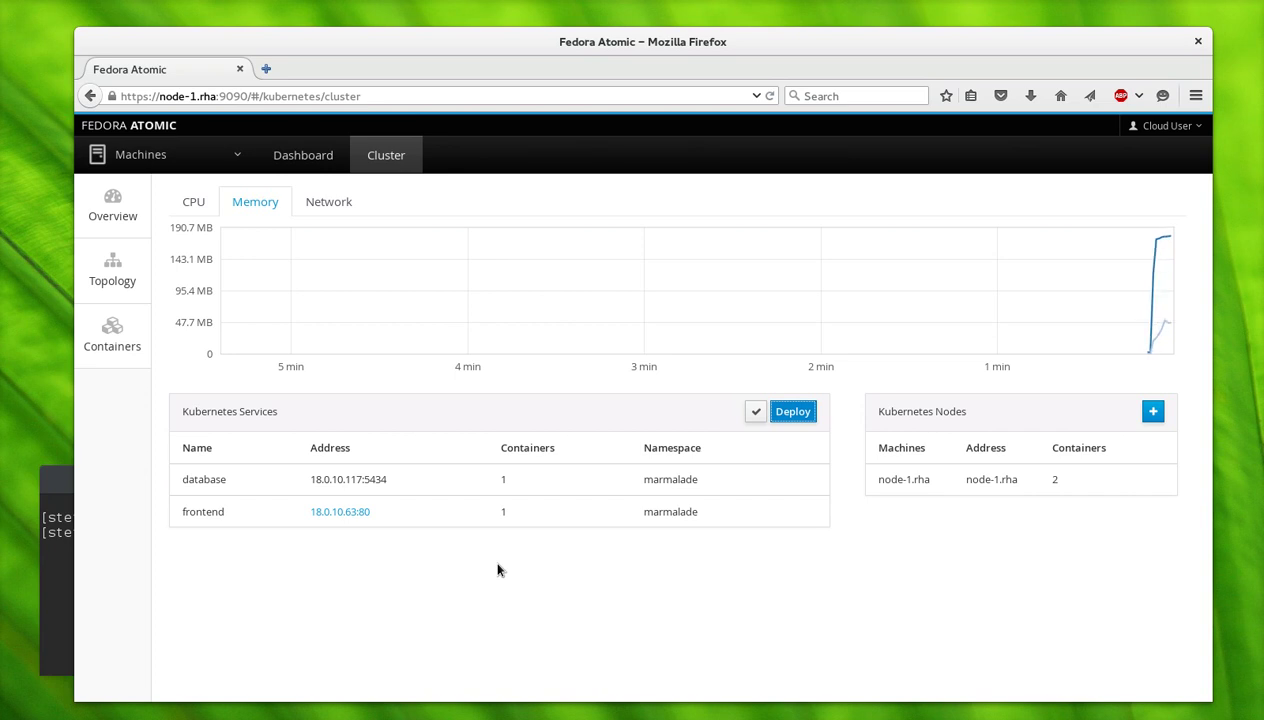
# Step: Open the frontend service's address 18.0.10.63:80 from the Kubernetes services list and reload its page
pyautogui.click(343, 512)
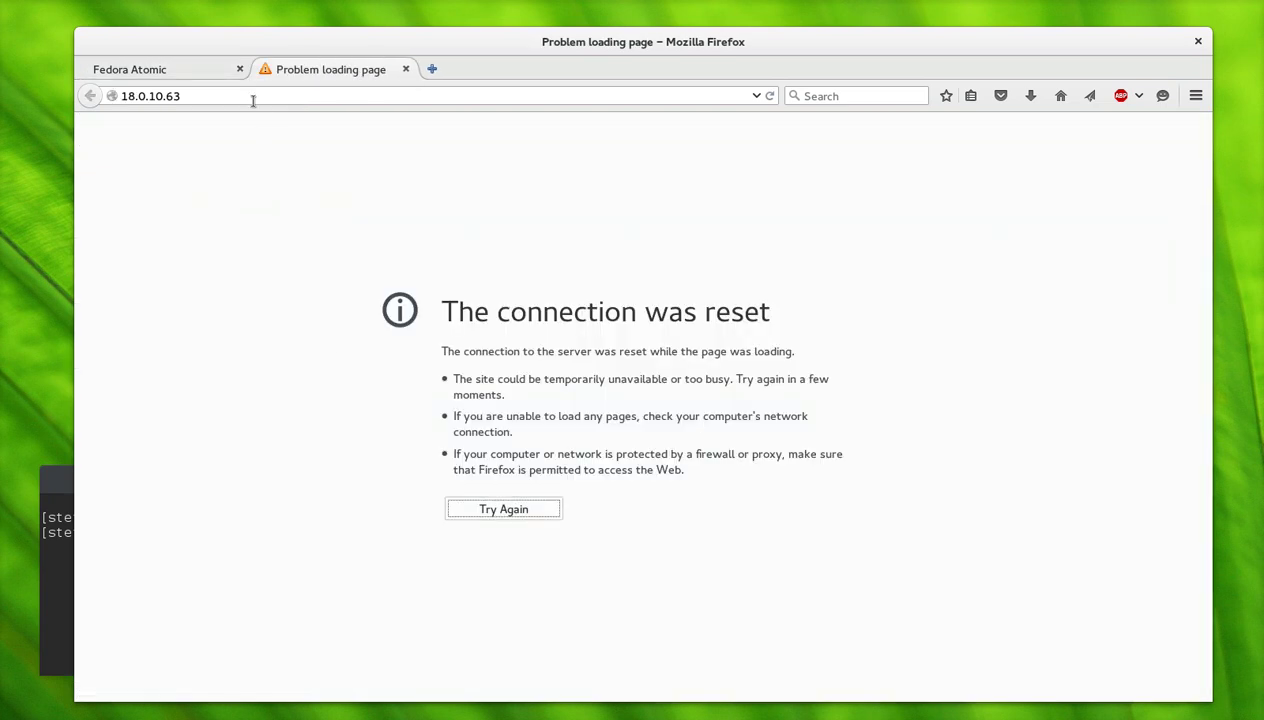
pyautogui.click(173, 72)
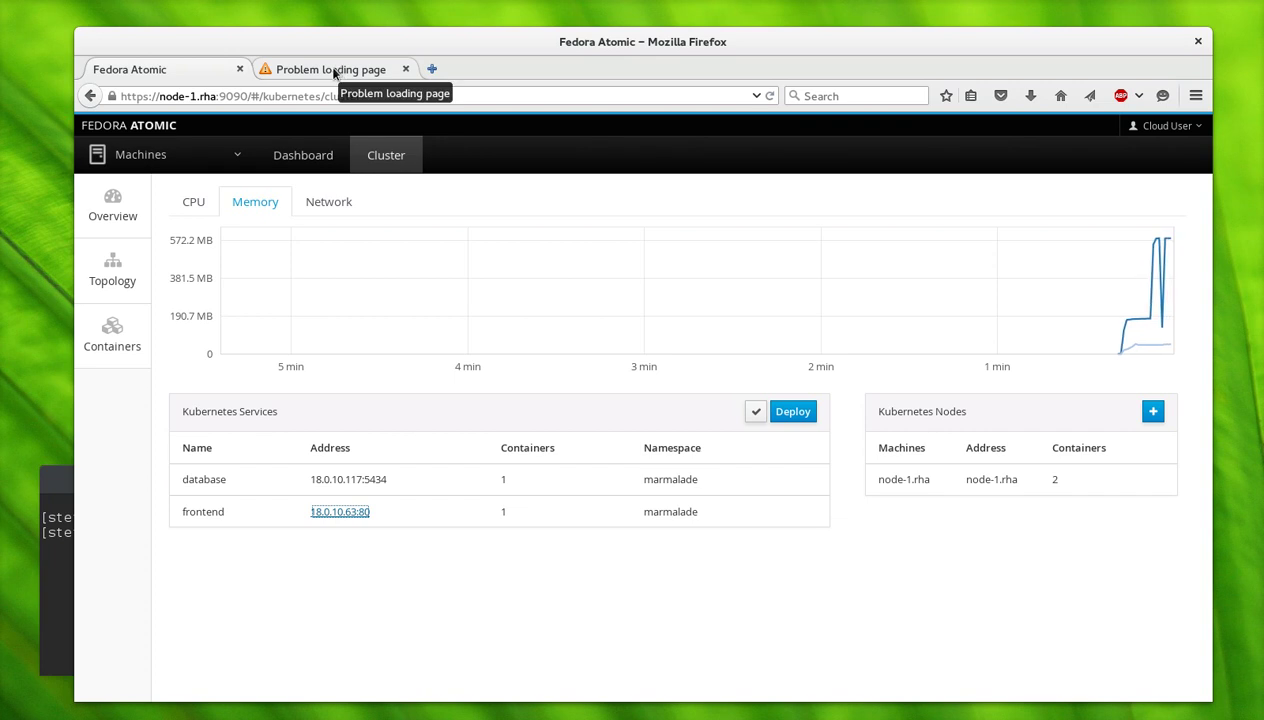
pyautogui.click(362, 71)
pyautogui.press('F5')
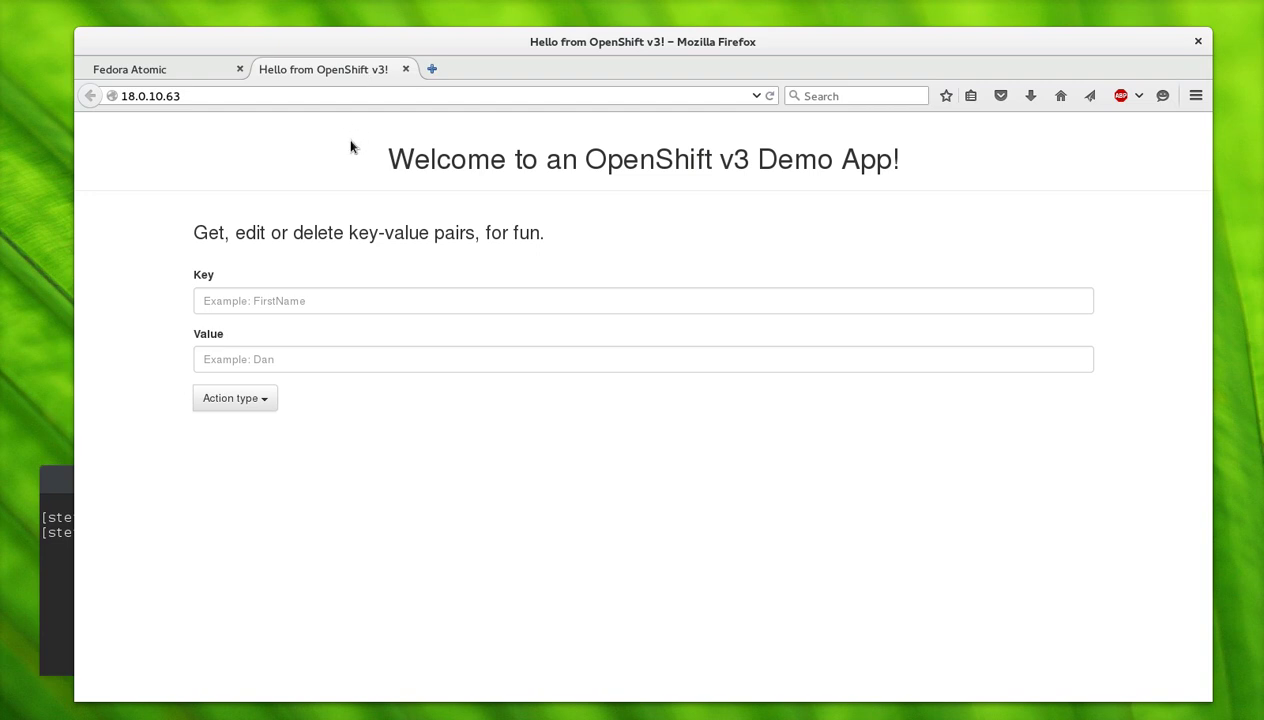
# Step: Highlight "OpenShift v3" in the demo app's heading, clear the selection and close the page
pyautogui.moveTo(388, 158); pyautogui.dragTo(694, 234)
pyautogui.click(695, 235)
pyautogui.doubleClick(659, 148)
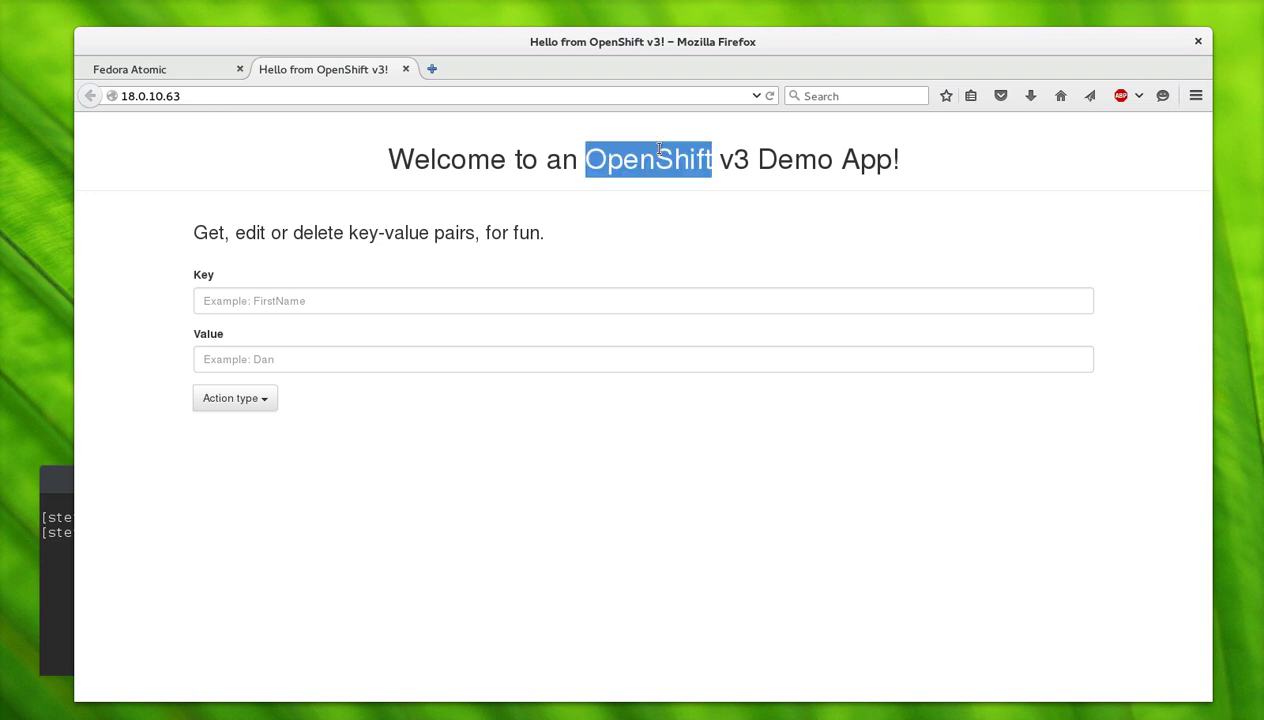
pyautogui.doubleClick(734, 158)
pyautogui.moveTo(734, 158); pyautogui.dragTo(628, 153)
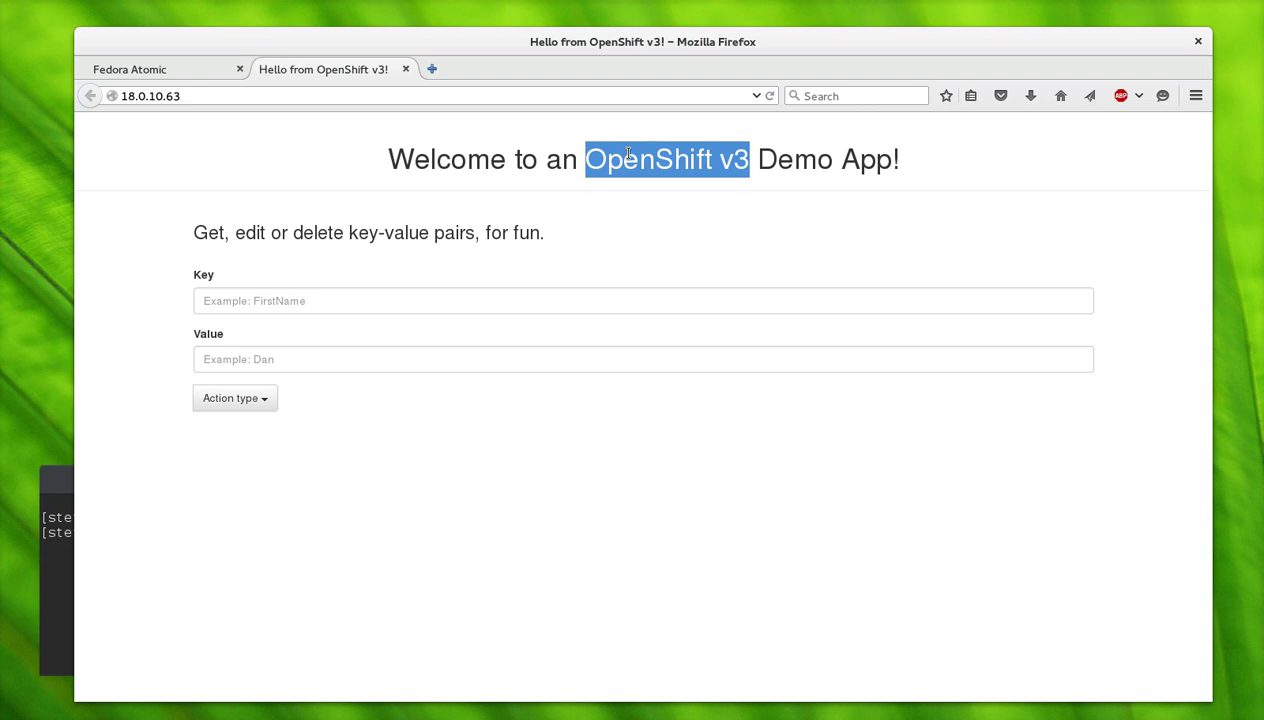
pyautogui.click(610, 161)
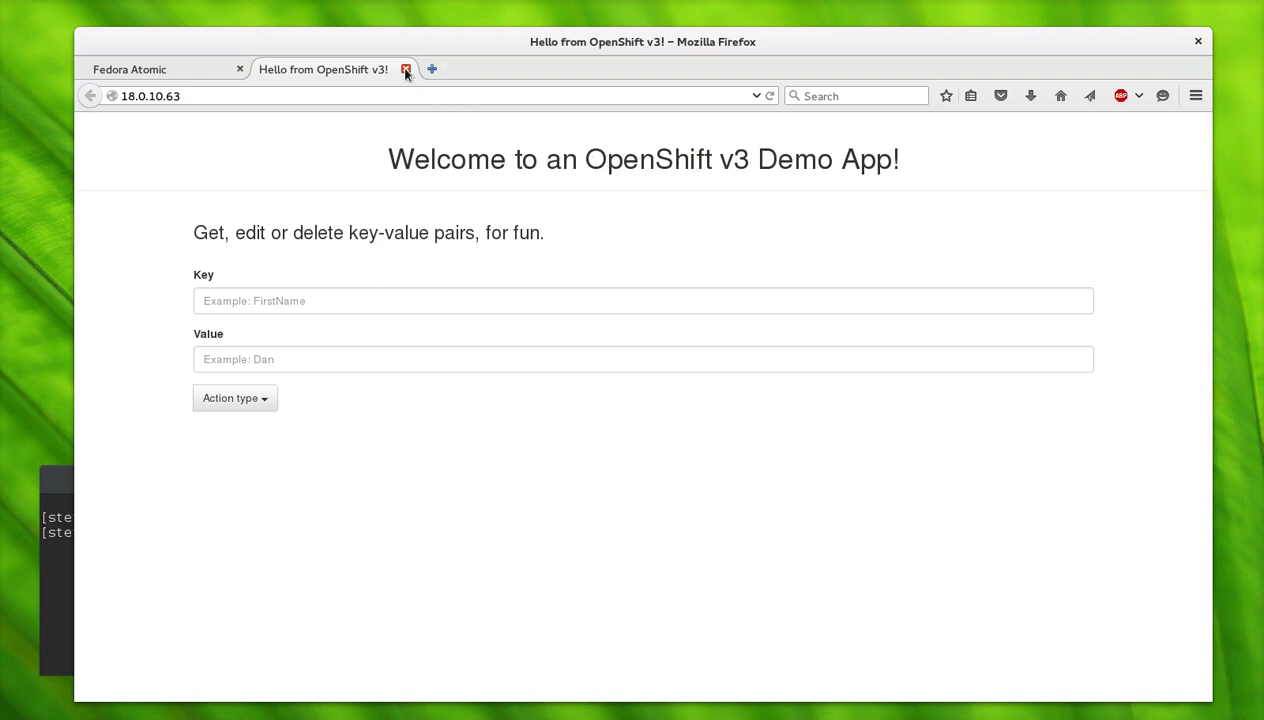
pyautogui.click(405, 70)
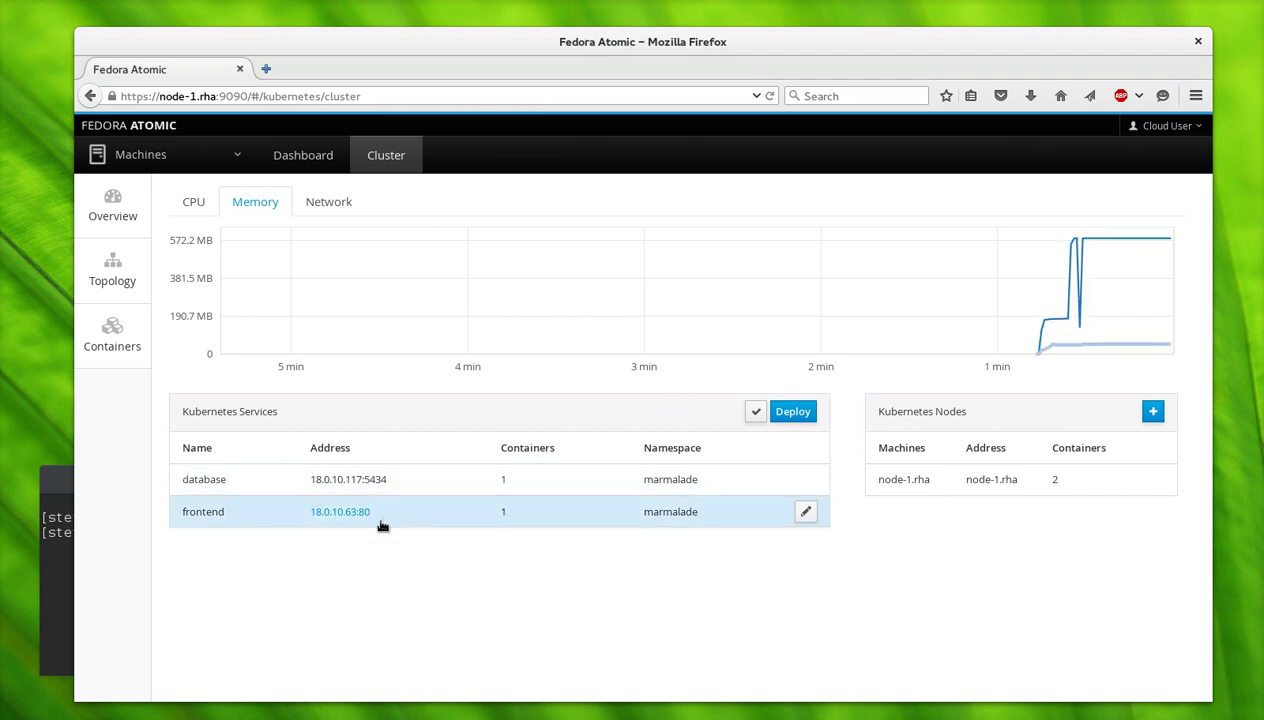
# Step: Examine the cluster's container details for the database and frontend pods, including their images, labels and environment
pyautogui.click(113, 335)
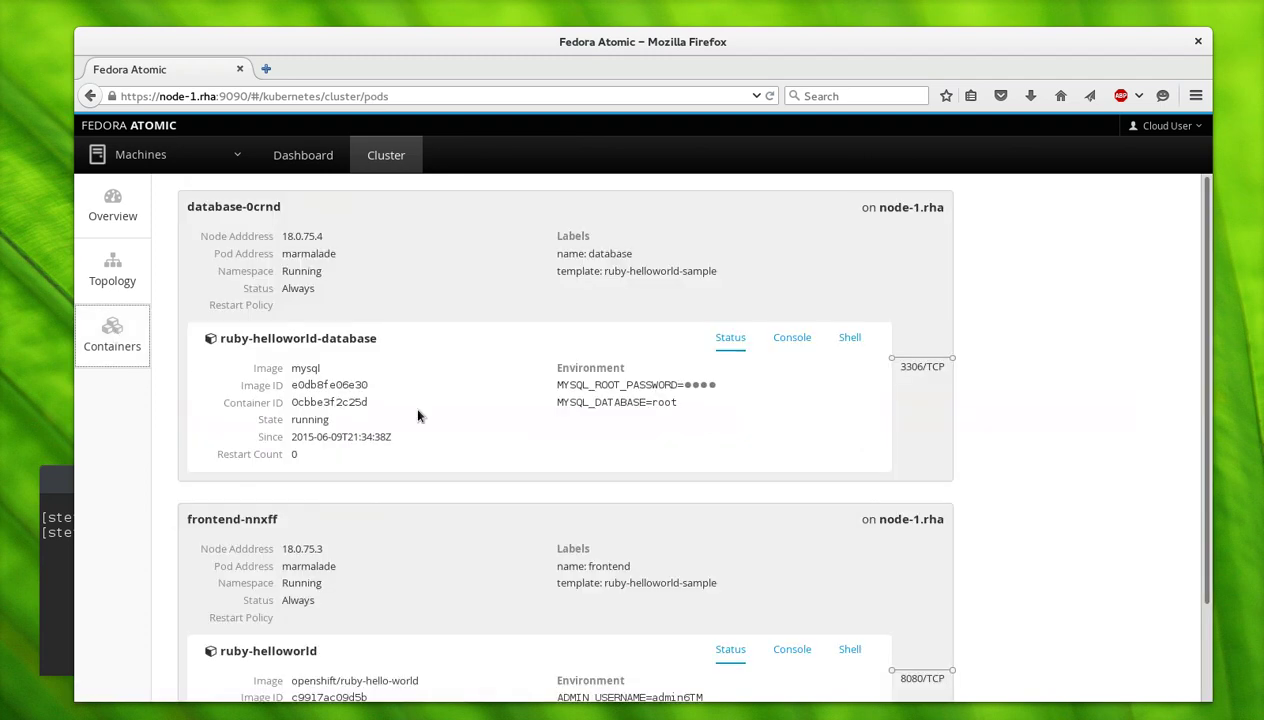
pyautogui.scroll(-2, 532, 441)
pyautogui.scroll(2, 510, 455)
pyautogui.scroll(-2, 475, 444)
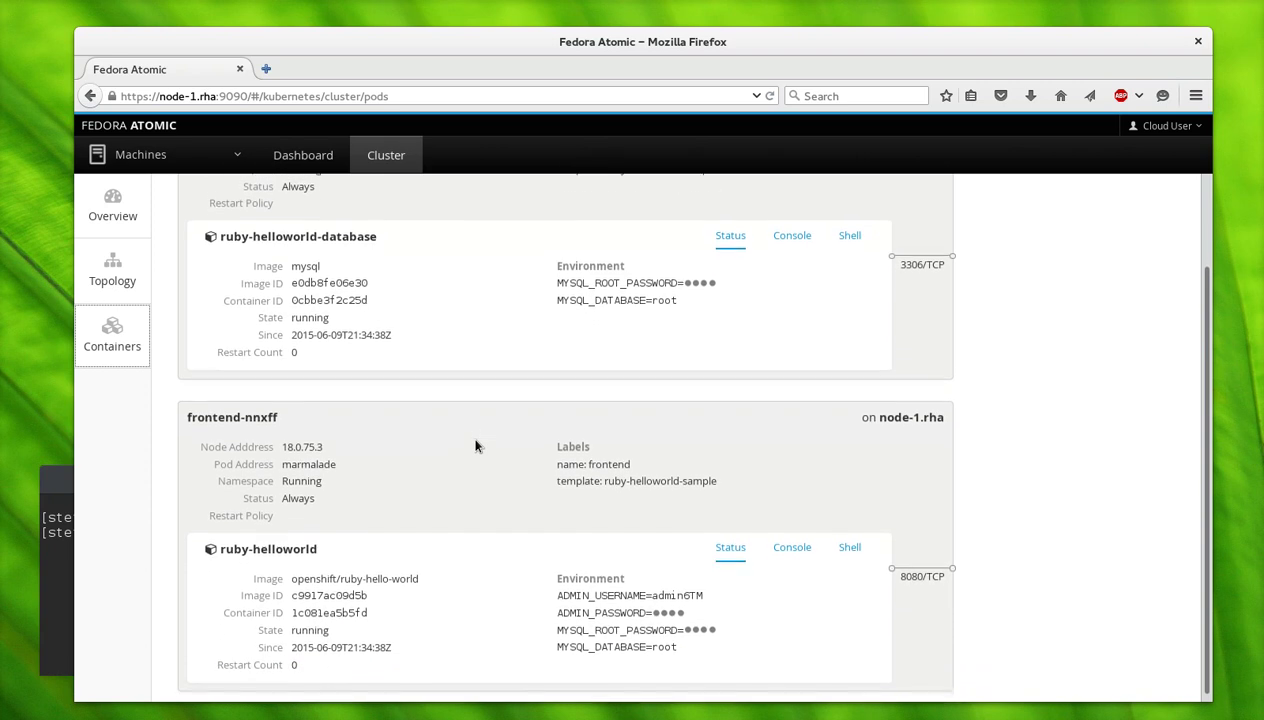
pyautogui.scroll(3, 475, 444)
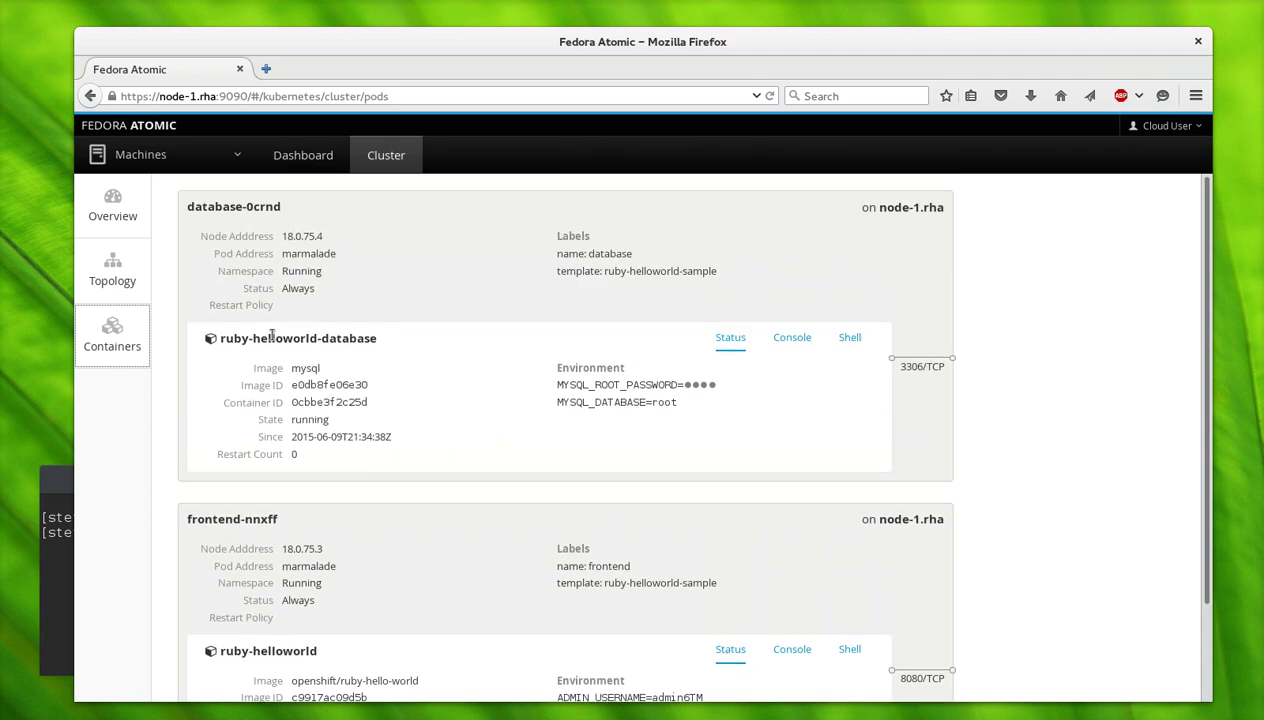
pyautogui.scroll(-2, 310, 429)
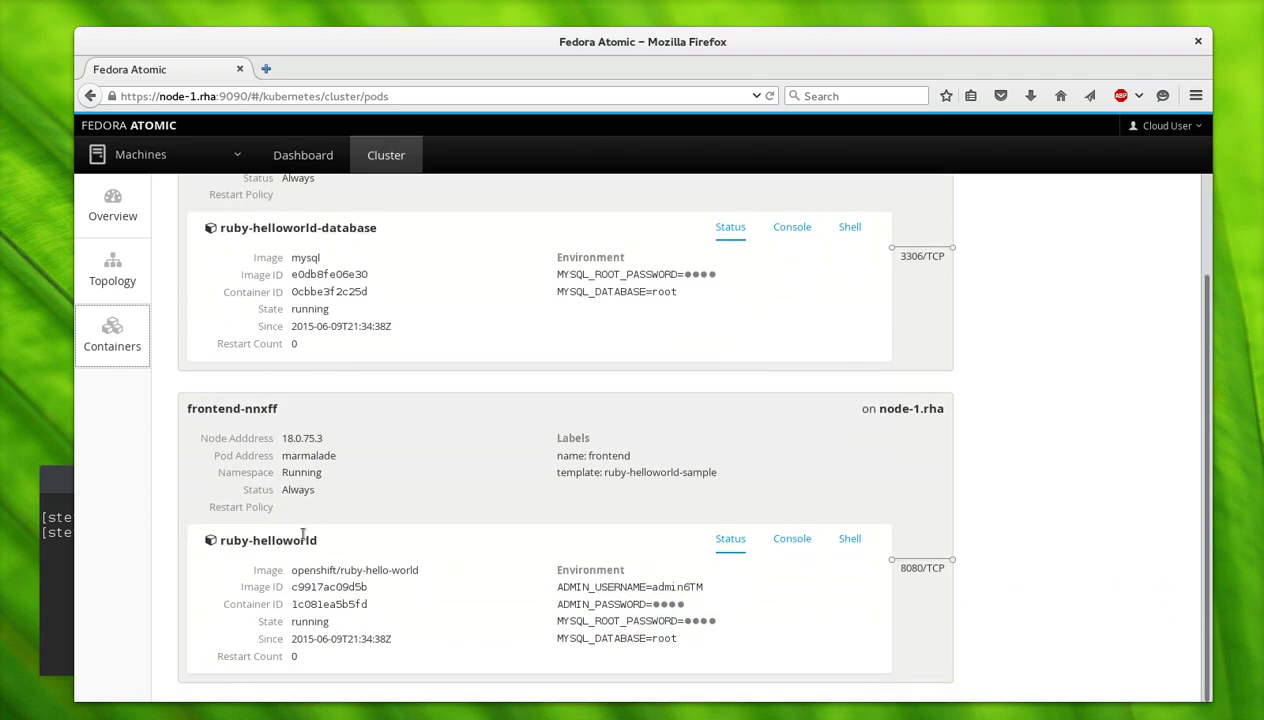
pyautogui.scroll(2, 327, 522)
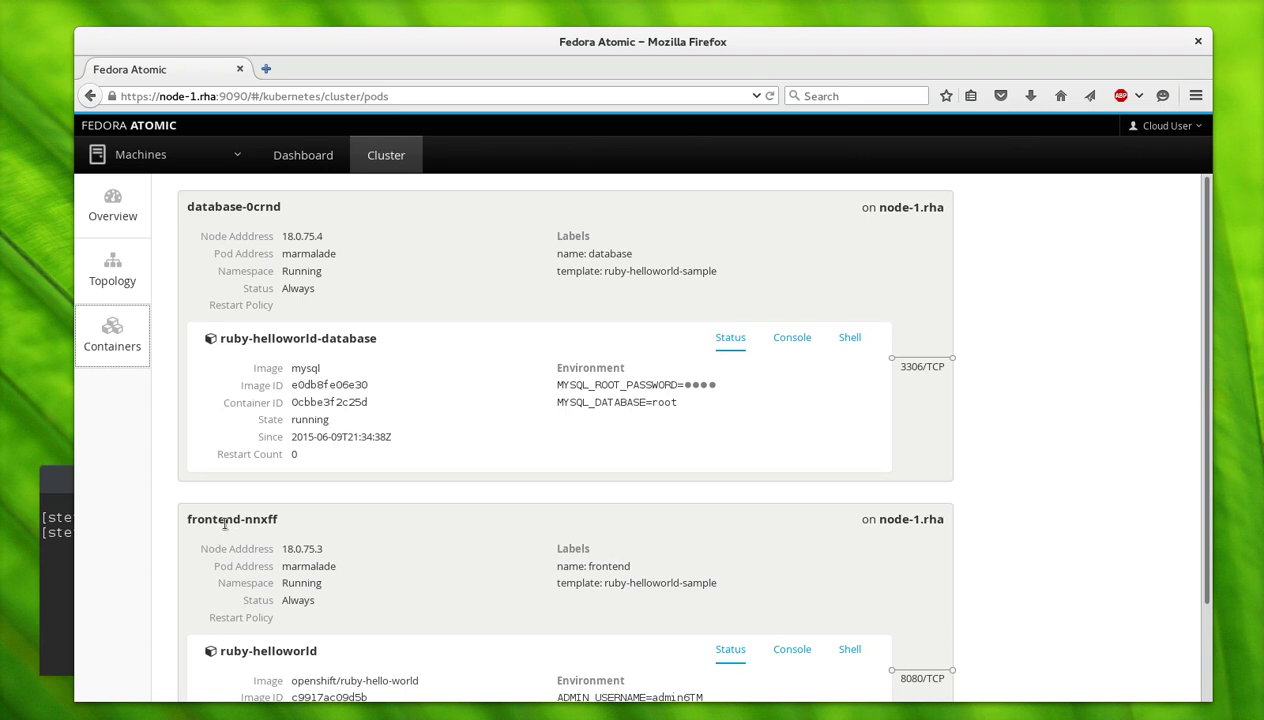
pyautogui.scroll(-2, 224, 513)
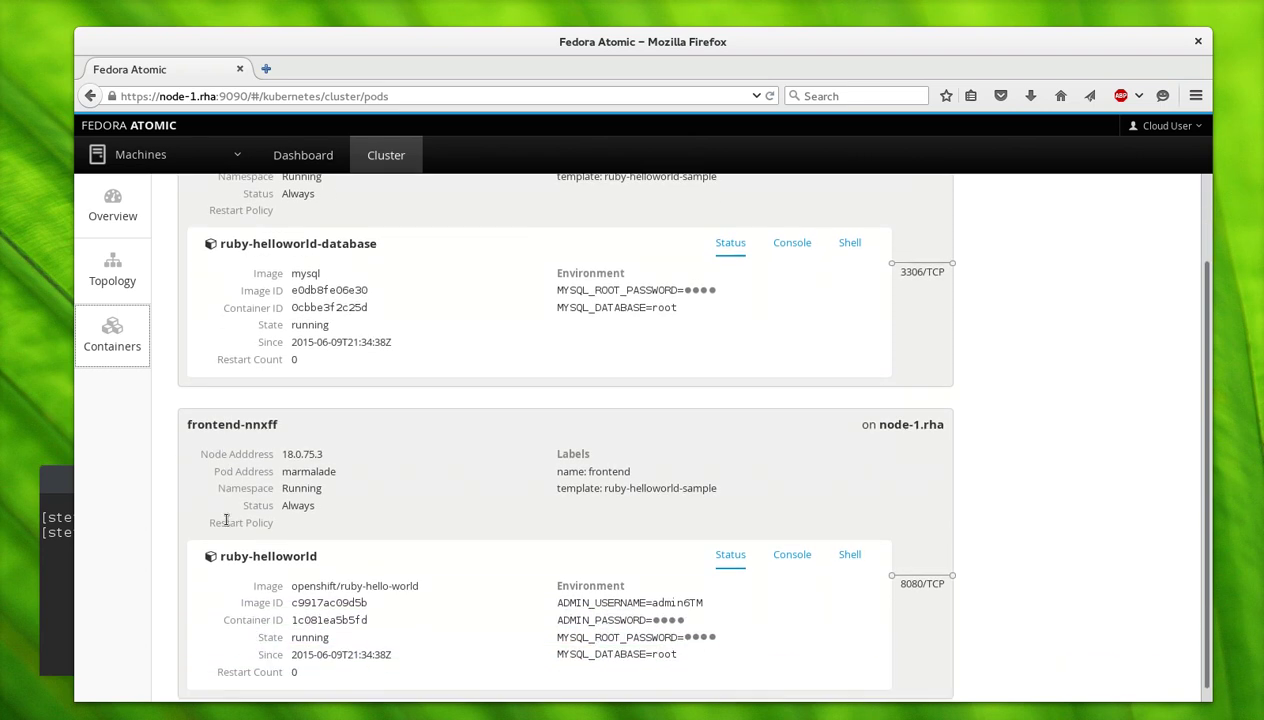
# Step: Read the console log of the frontend pod's ruby-helloworld container from its first line to its last
pyautogui.click(792, 554)
pyautogui.scroll(-3, 585, 486)
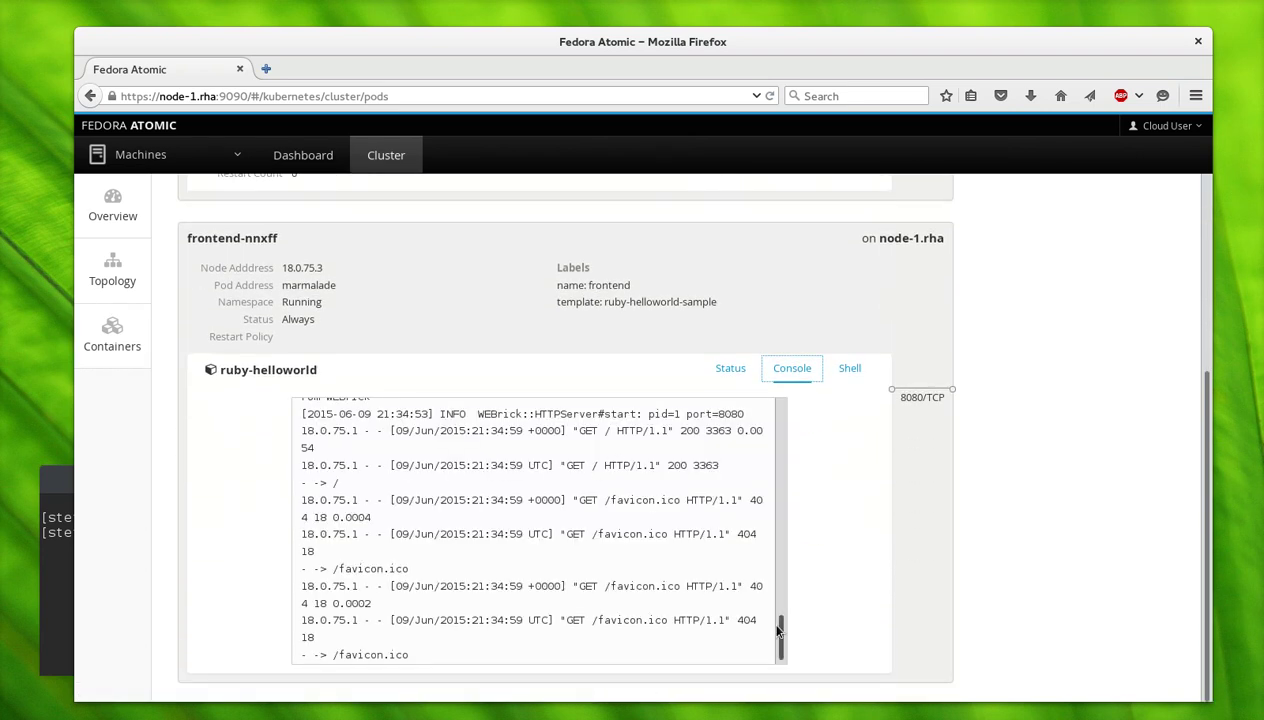
pyautogui.moveTo(778, 630); pyautogui.dragTo(768, 420)
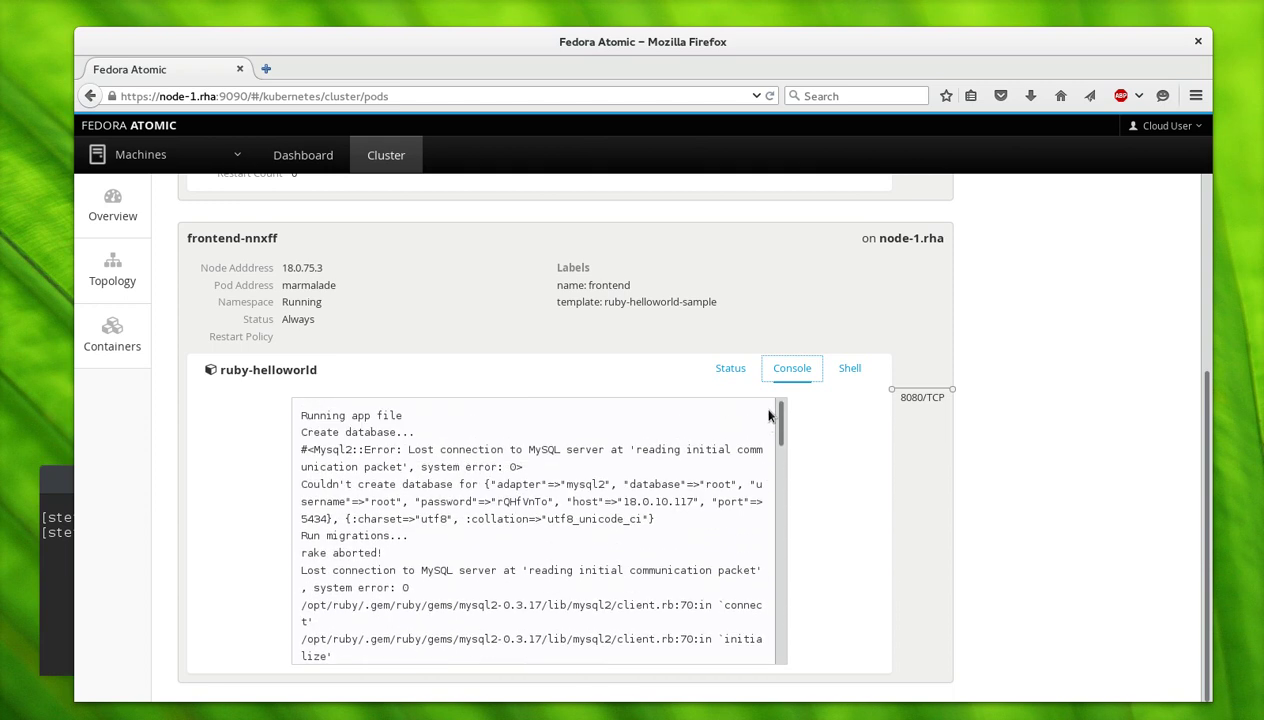
pyautogui.moveTo(408, 449); pyautogui.dragTo(556, 449)
pyautogui.click(555, 449)
pyautogui.scroll(-15, 560, 500)
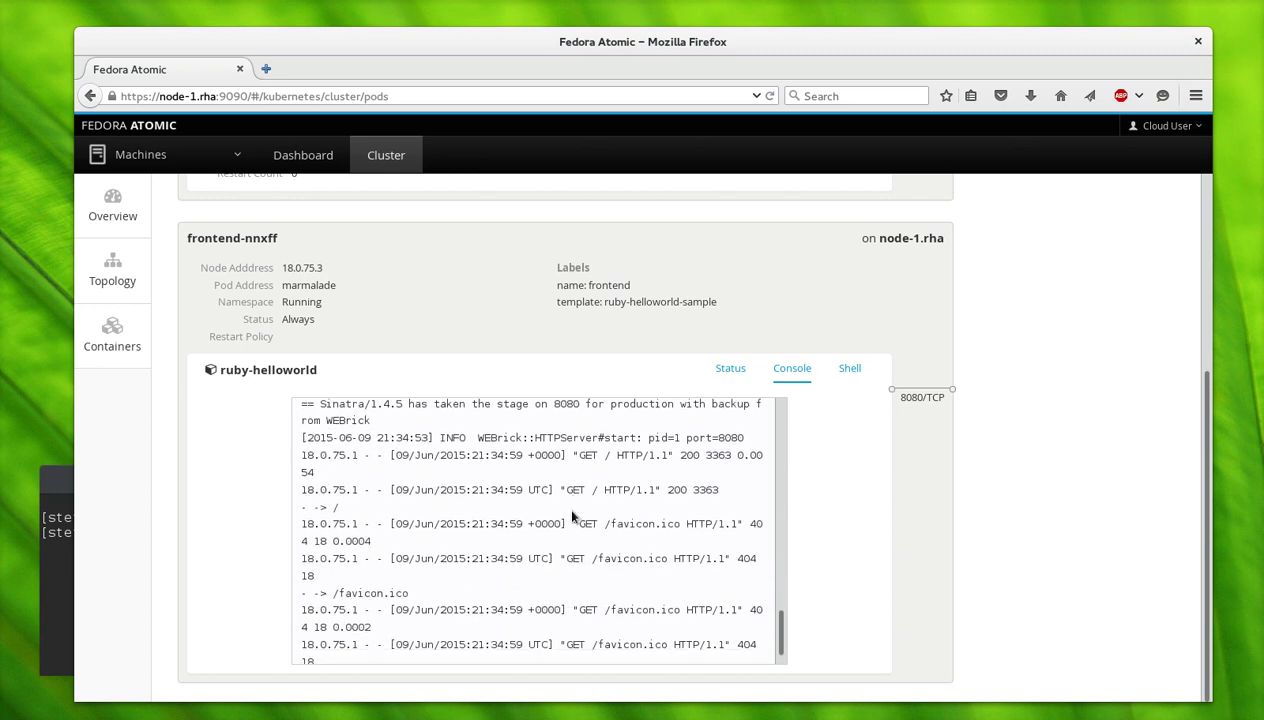
pyautogui.scroll(-1, 572, 515)
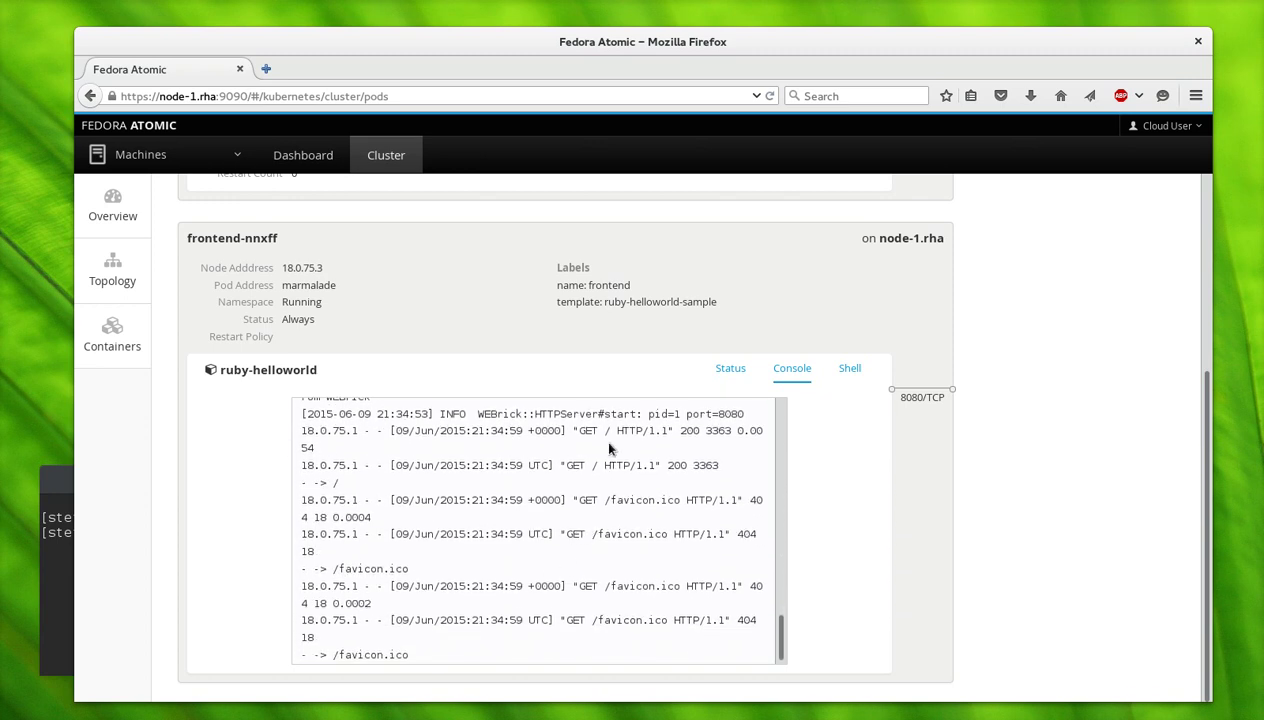
# Step: Open a shell in the frontend pod's ruby-helloworld container and list its processes with ps -xa
pyautogui.moveTo(782, 630); pyautogui.dragTo(773, 655)
pyautogui.click(849, 372)
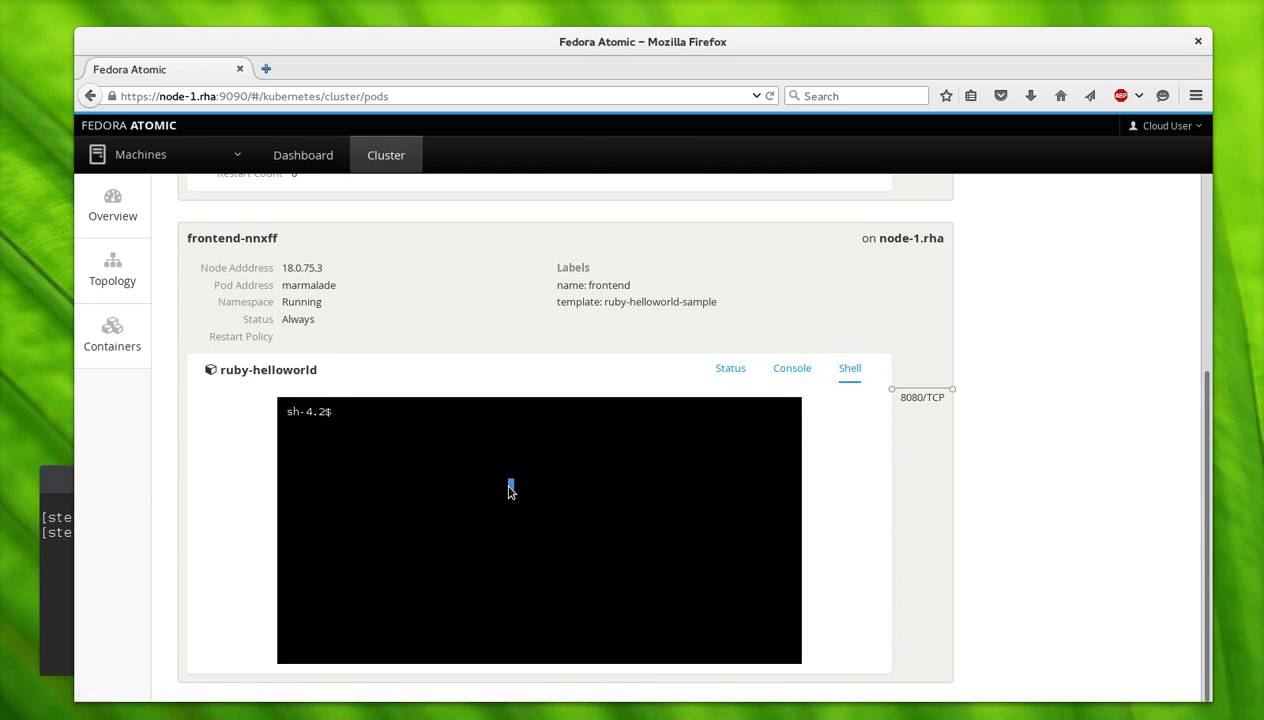
pyautogui.press('Return')
pyautogui.press('Return')
pyautogui.write('ps -xa')
pyautogui.press('Return')
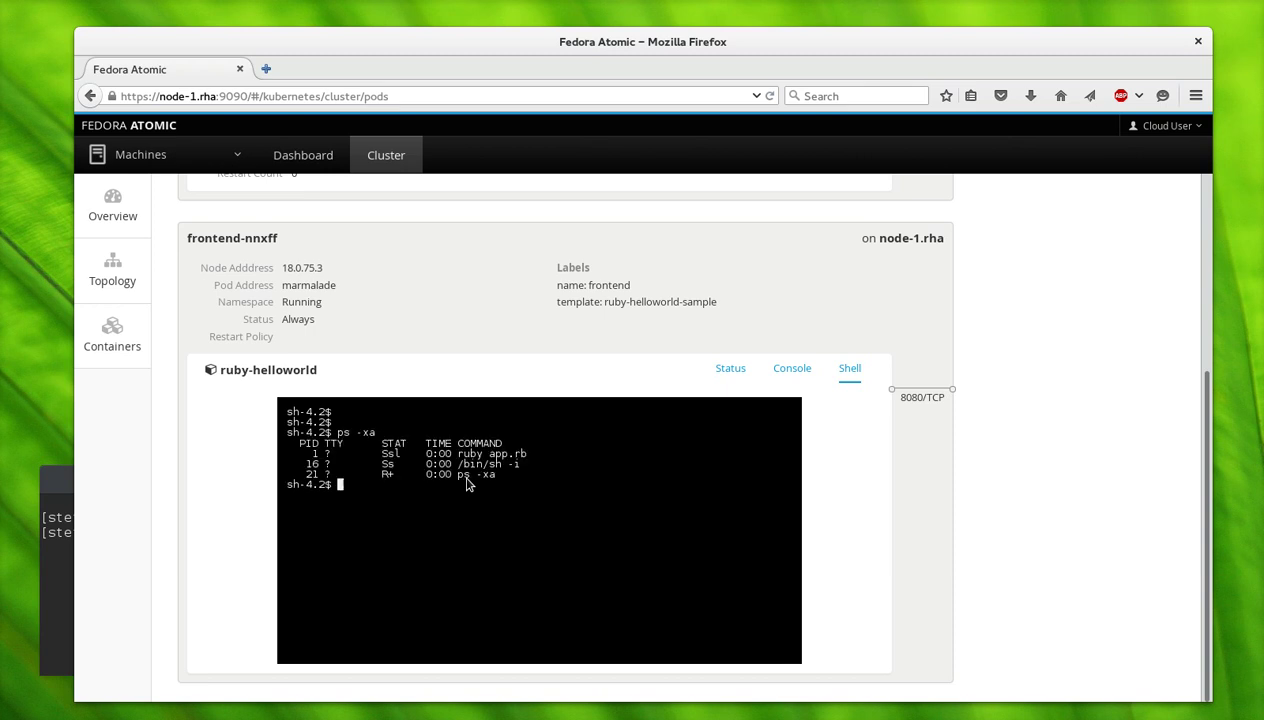
# Step: Highlight the ruby app.rb process line and the frontend pod's node name, and return to the container's shell prompt
pyautogui.tripleClick(480, 454)
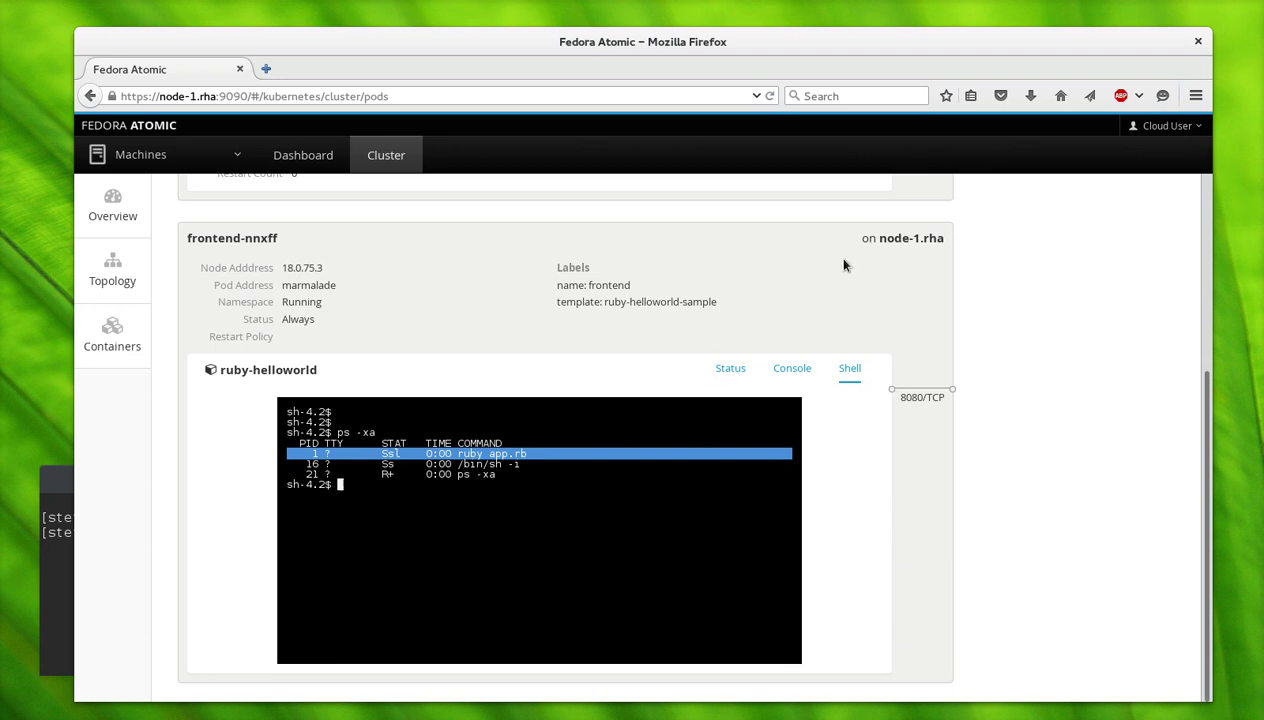
pyautogui.moveTo(894, 238); pyautogui.dragTo(937, 238)
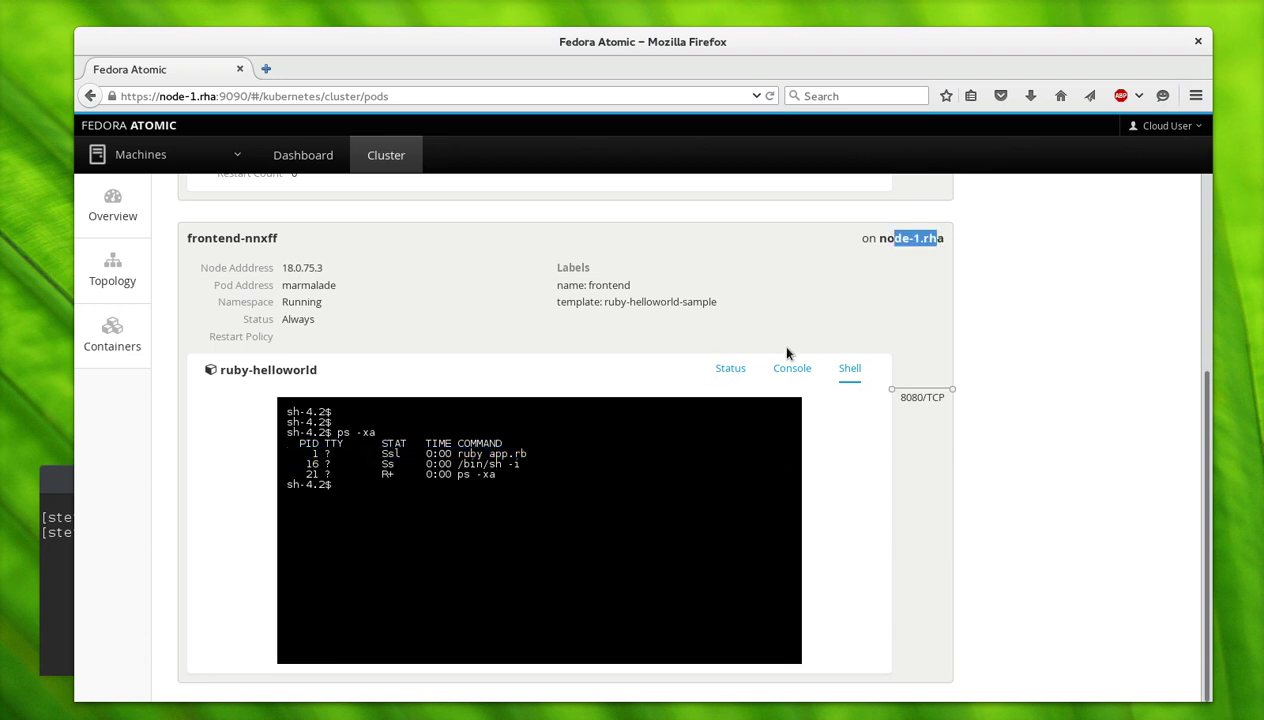
pyautogui.click(367, 503)
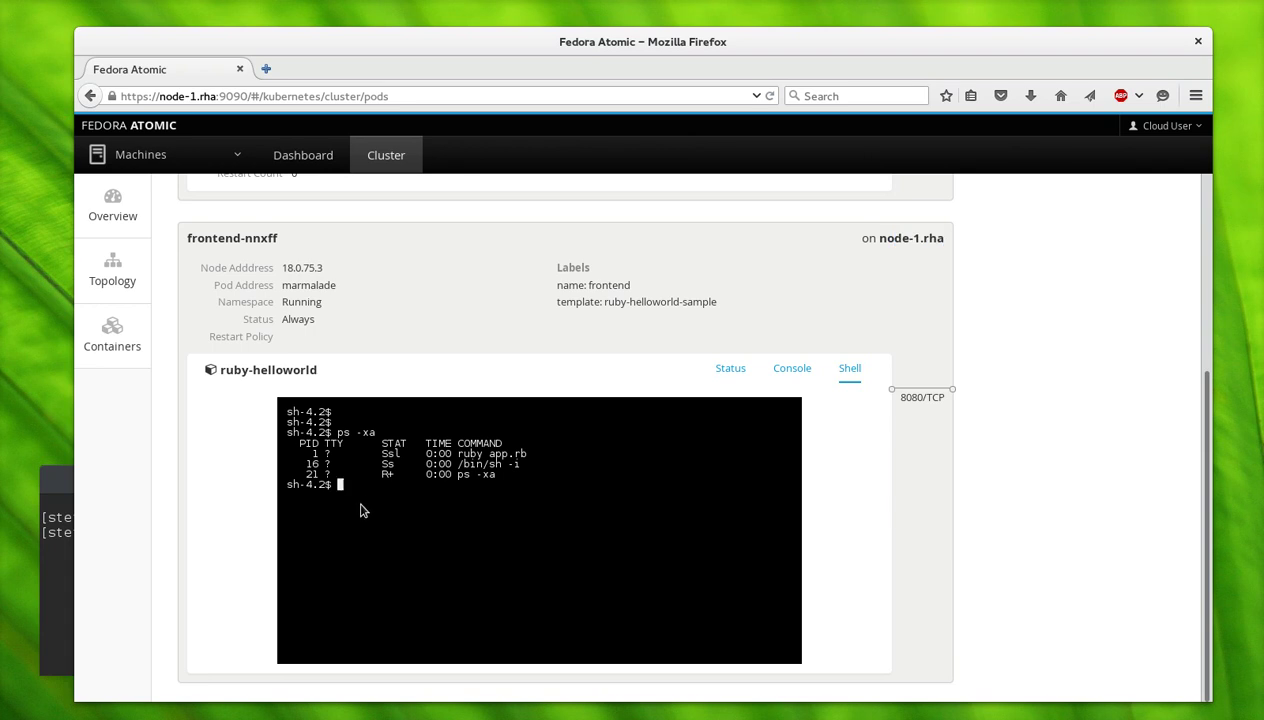
# Step: Run set in the ruby-helloworld shell and examine the Kubernetes, frontend and database service variables, highlighting the database service lines
pyautogui.write('set')
pyautogui.press('Return')
pyautogui.scroll(8, 361, 508)
pyautogui.moveTo(391, 462); pyautogui.dragTo(406, 606)
pyautogui.click(401, 607)
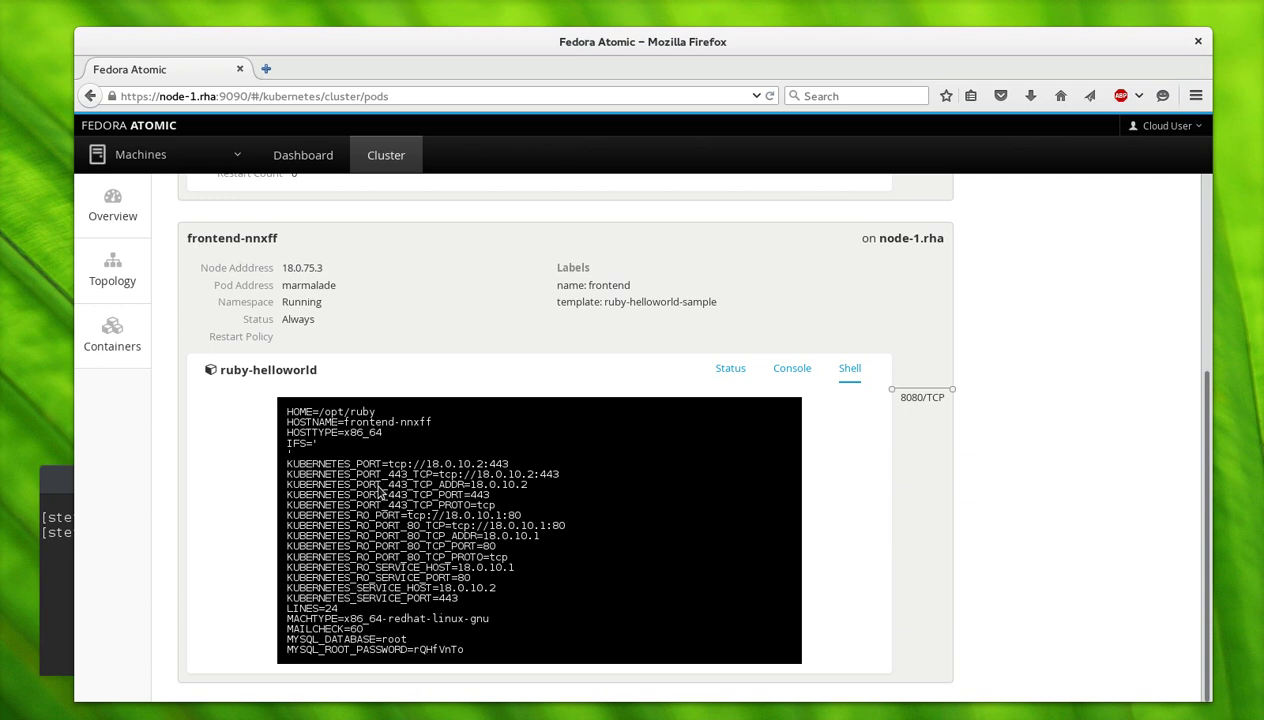
pyautogui.scroll(-5, 380, 492)
pyautogui.scroll(10, 378, 495)
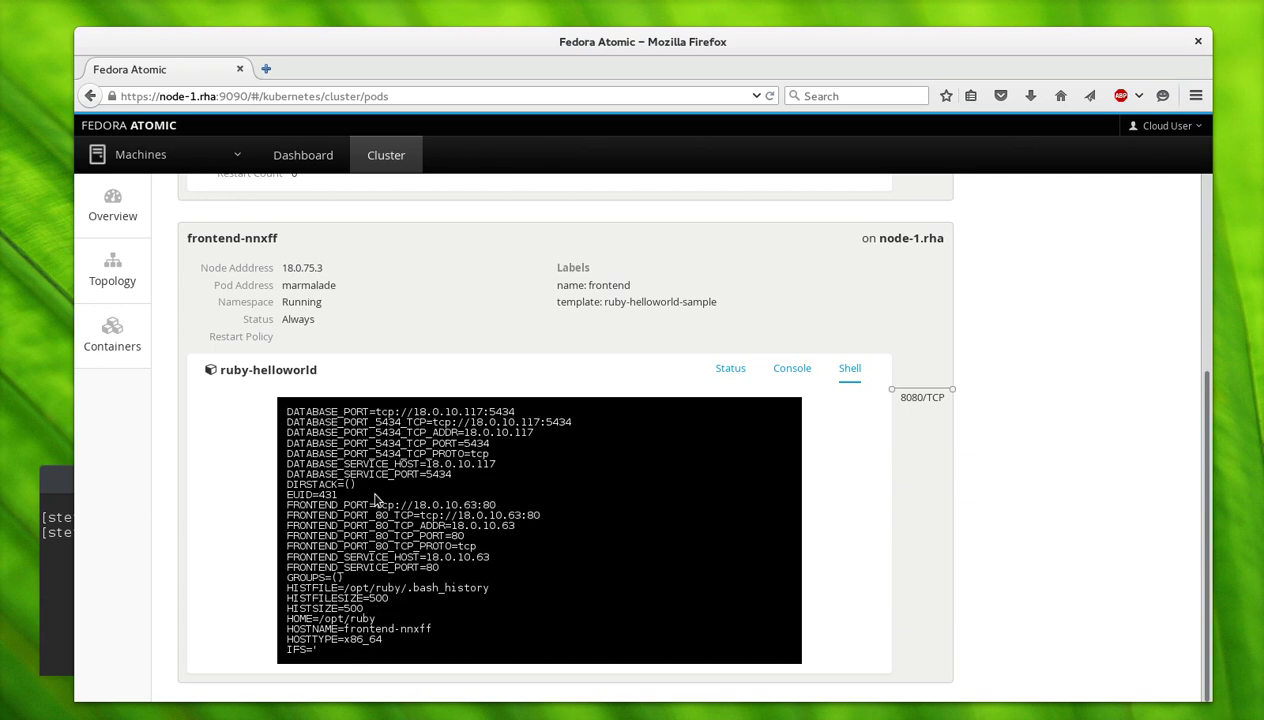
pyautogui.scroll(2, 378, 497)
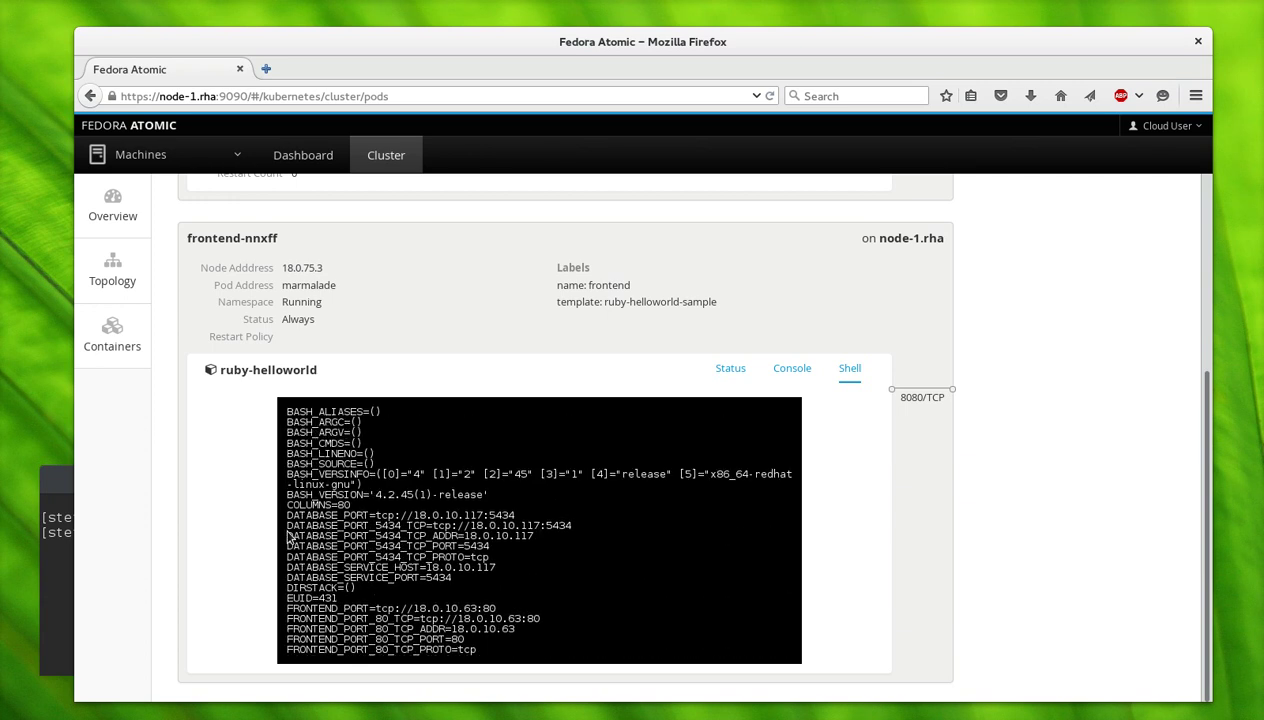
pyautogui.moveTo(286, 570); pyautogui.dragTo(414, 569)
pyautogui.click(440, 580)
# Step: Highlight the database pod's node address and view the console log of its ruby-helloworld-database container back to the first line
pyautogui.scroll(10, 470, 450)
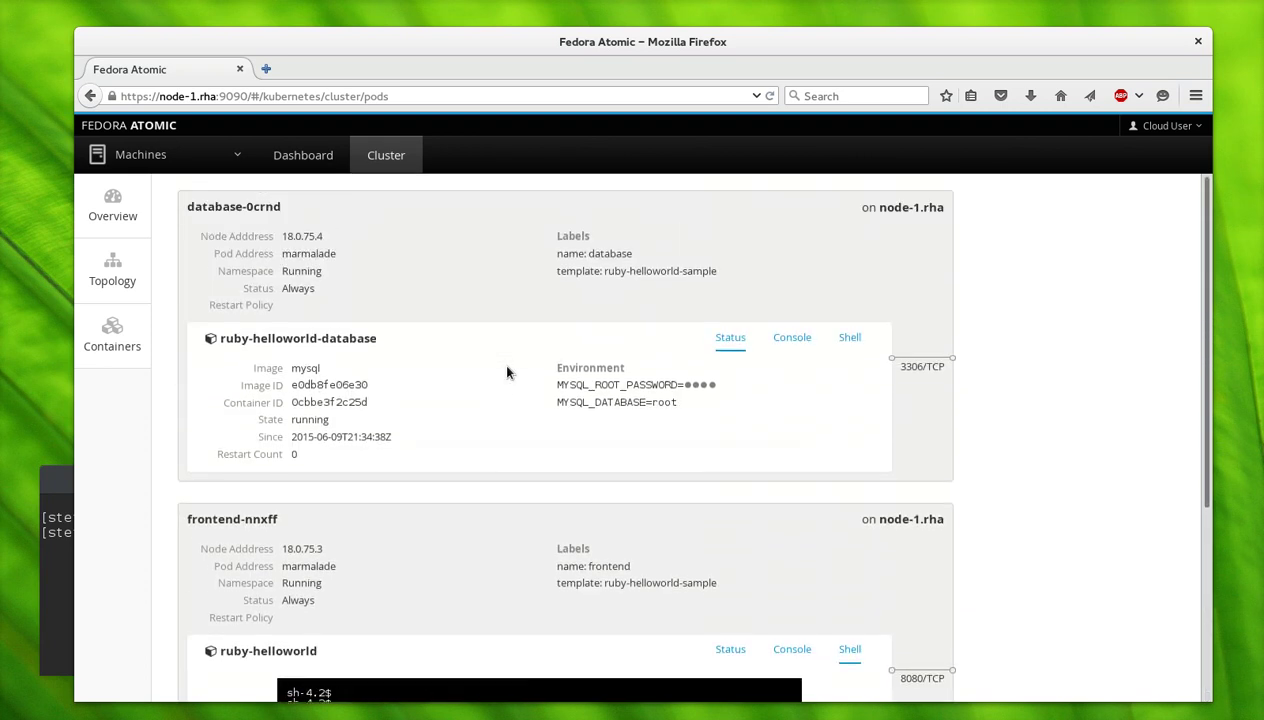
pyautogui.moveTo(283, 237); pyautogui.dragTo(321, 238)
pyautogui.click(322, 239)
pyautogui.click(792, 340)
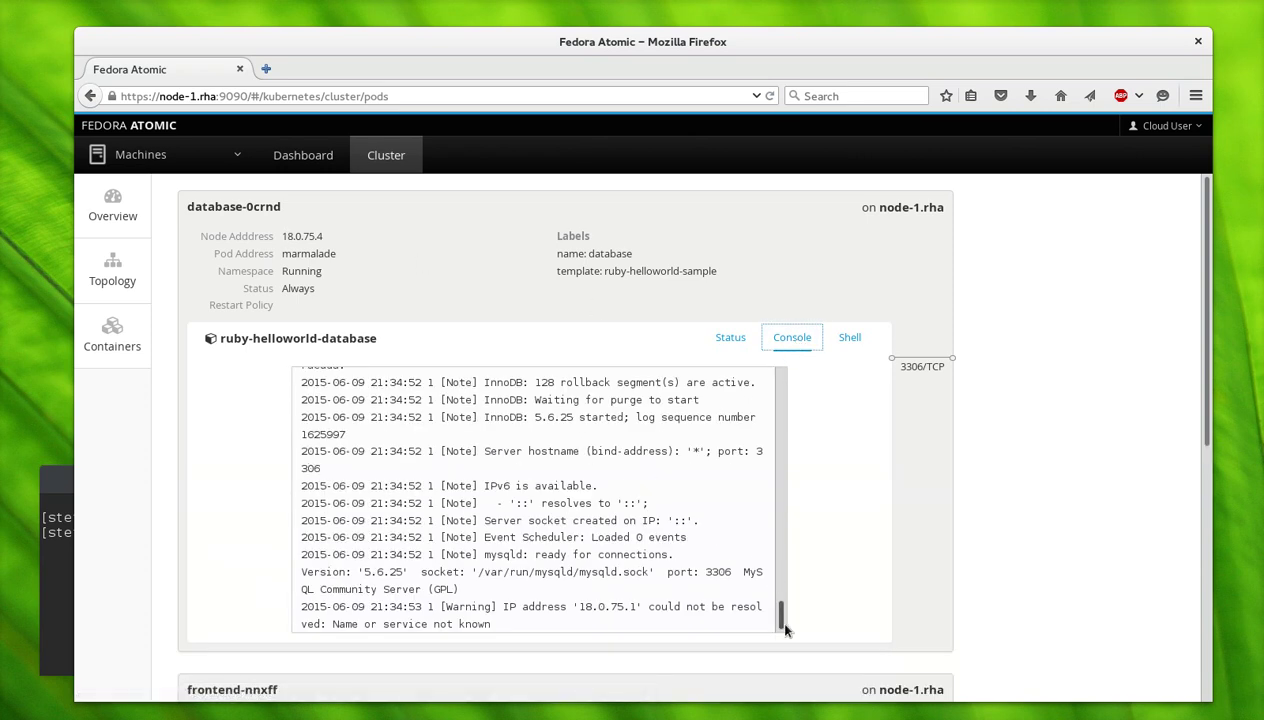
pyautogui.moveTo(784, 624); pyautogui.dragTo(748, 362)
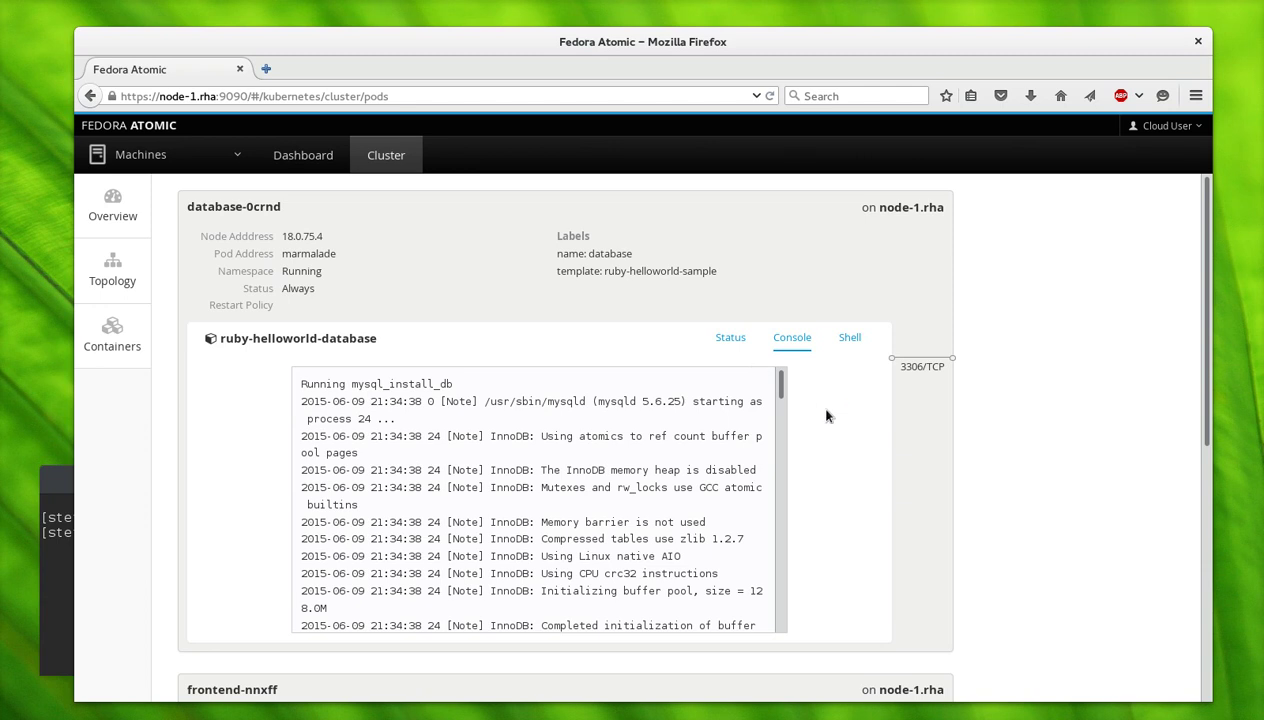
# Step: Open a shell in the ruby-helloworld-database container and run the ps and ls commands
pyautogui.click(849, 339)
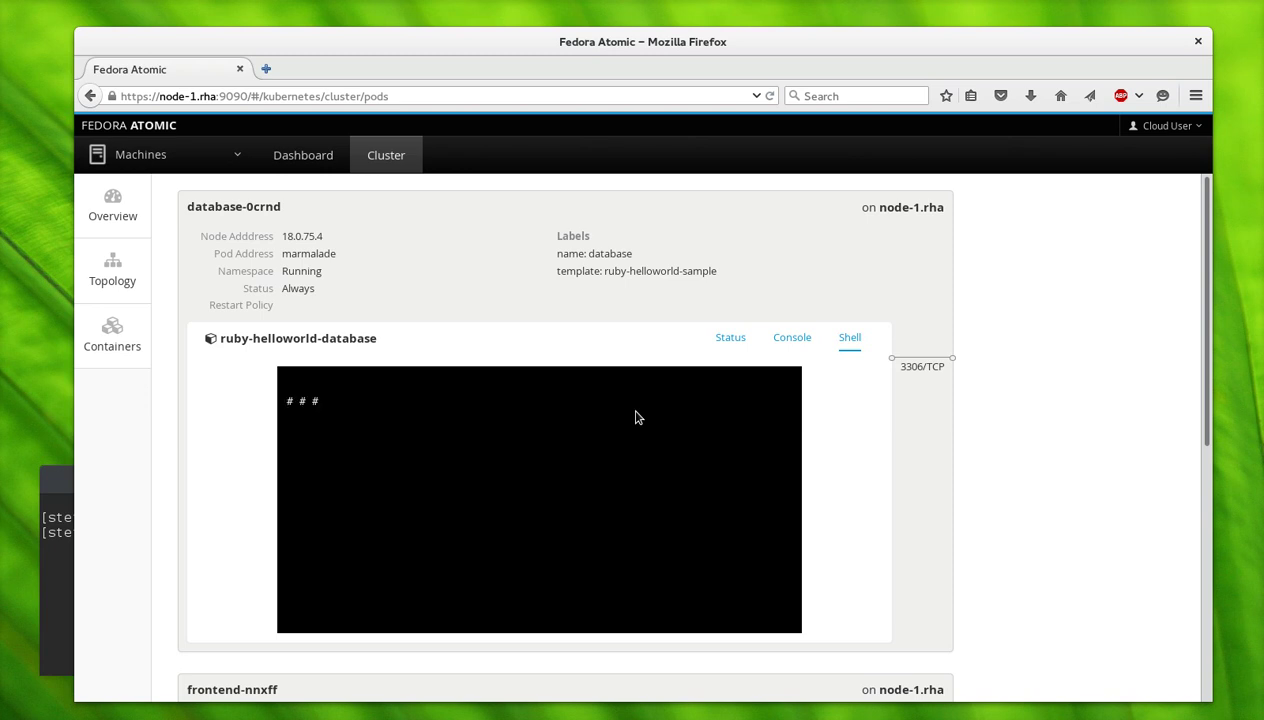
pyautogui.write('ps')
pyautogui.press('Return')
pyautogui.write('ls')
pyautogui.press('Return')
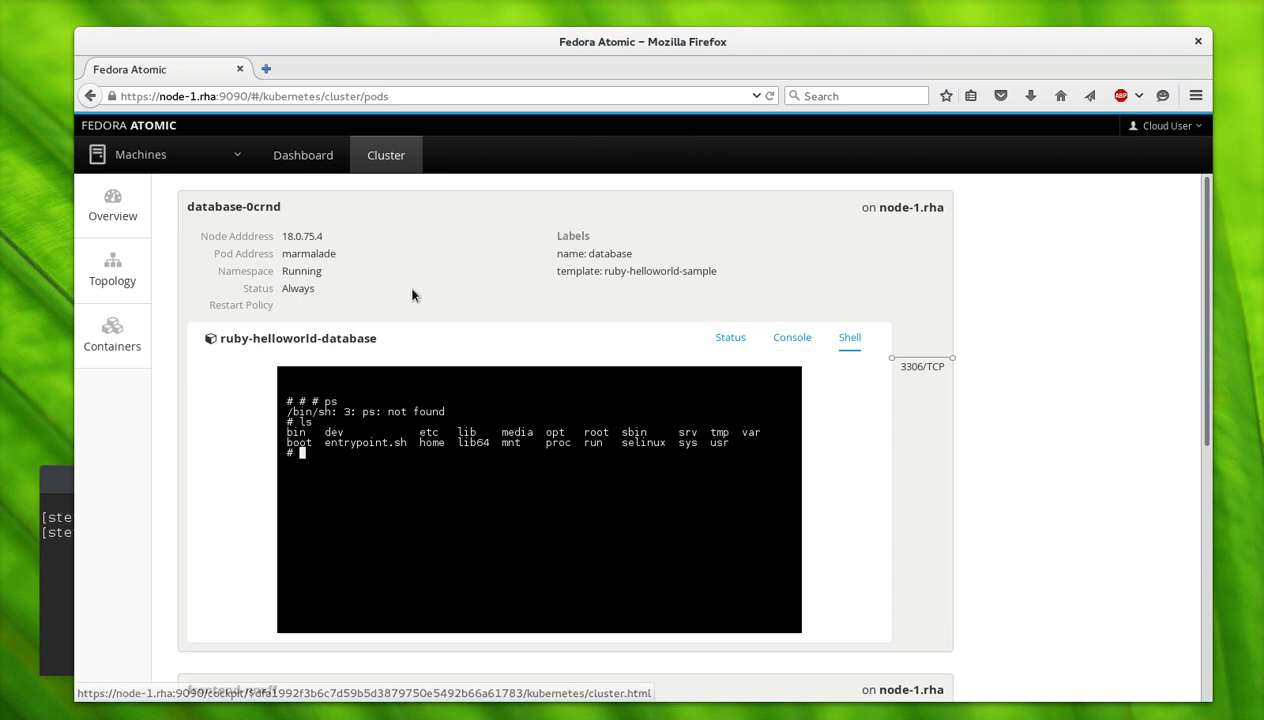
# Step: Add node-2.rha to the cluster from the overview, using node-2.rha as both address and name
pyautogui.click(115, 200)
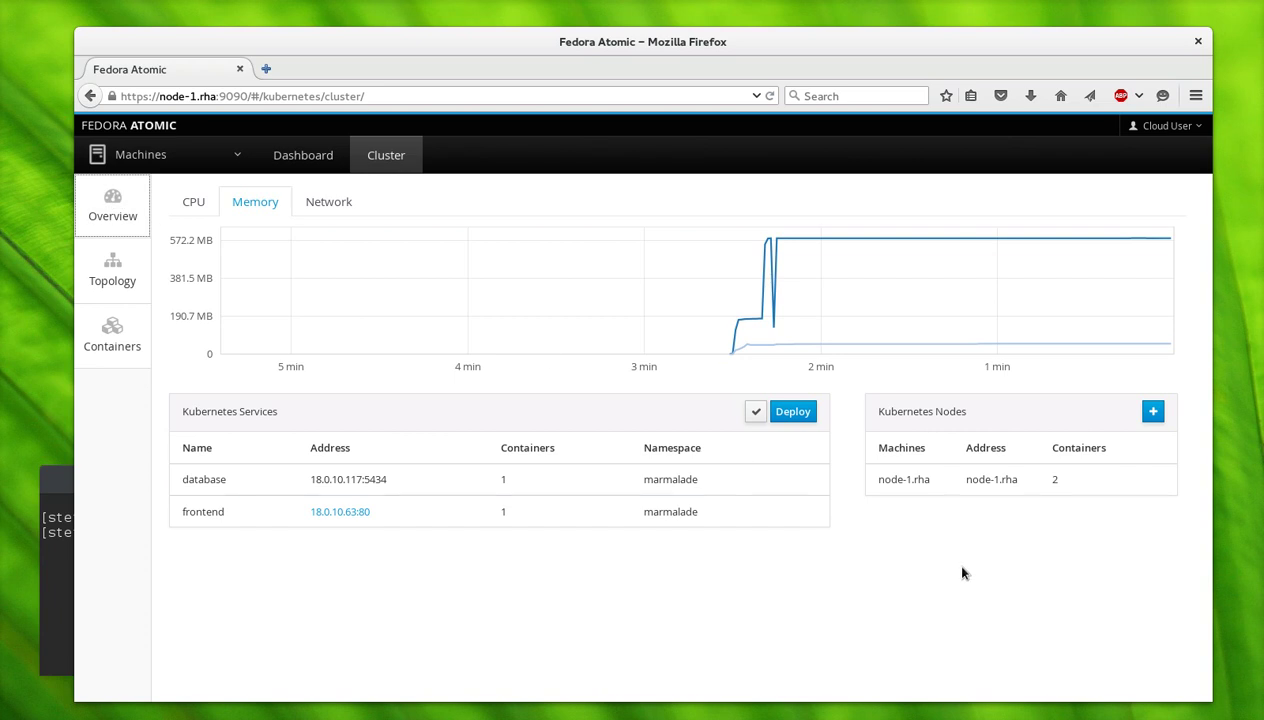
pyautogui.click(1150, 411)
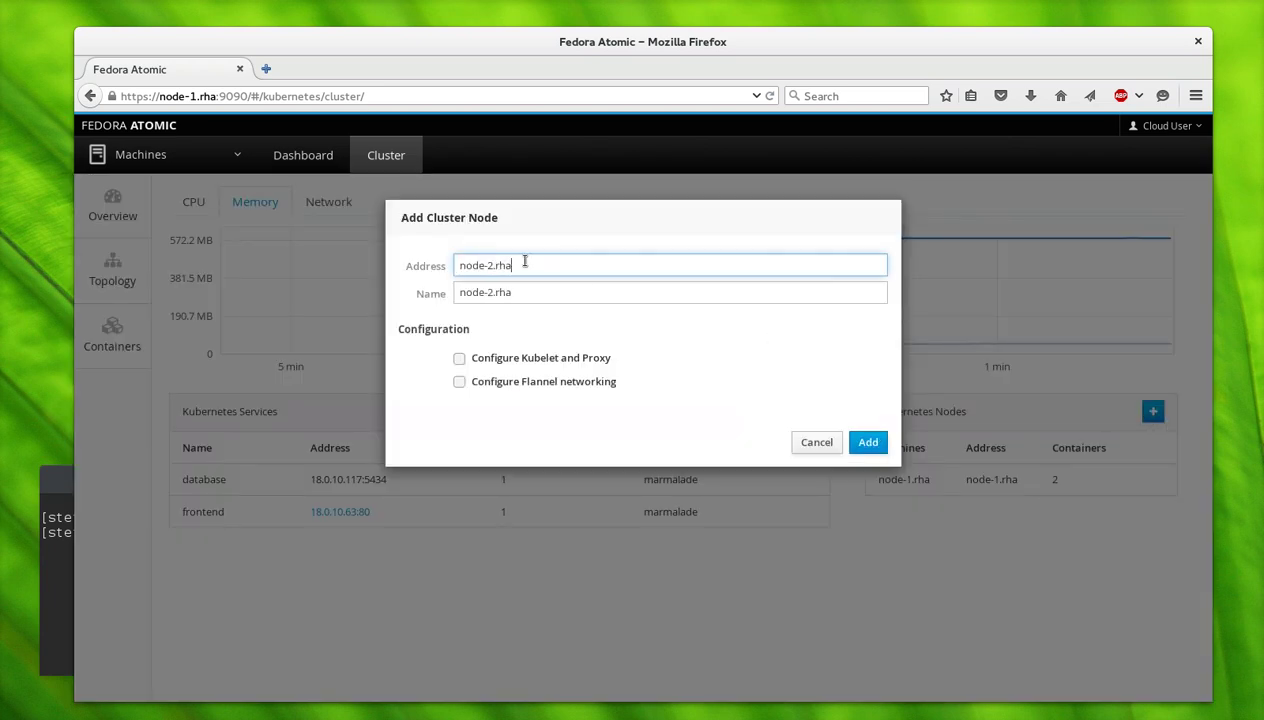
pyautogui.click(855, 440)
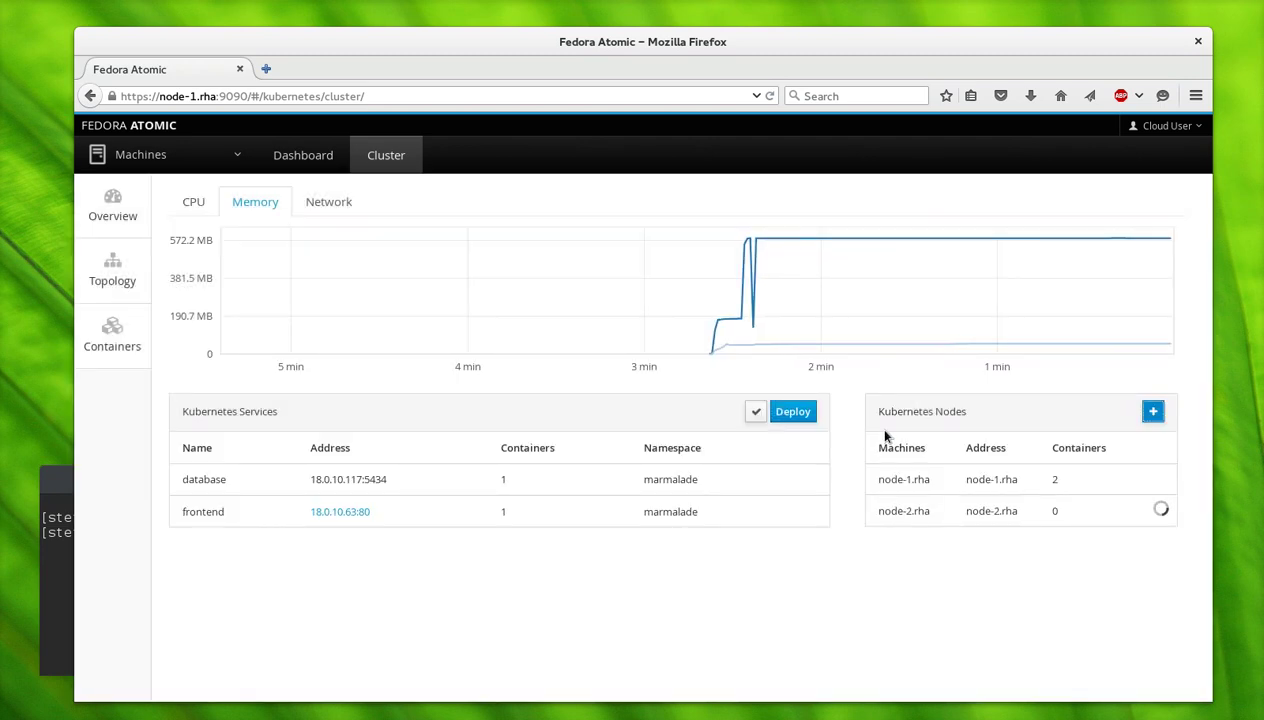
# Step: Switch to the terminal and create the third cluster node with kubectl create -f k8s-node-3.json
pyautogui.click(56, 491)
pyautogui.write('kubectl create -f')
pyautogui.click(466, 451)
pyautogui.hotkey('alt', 'Tab')
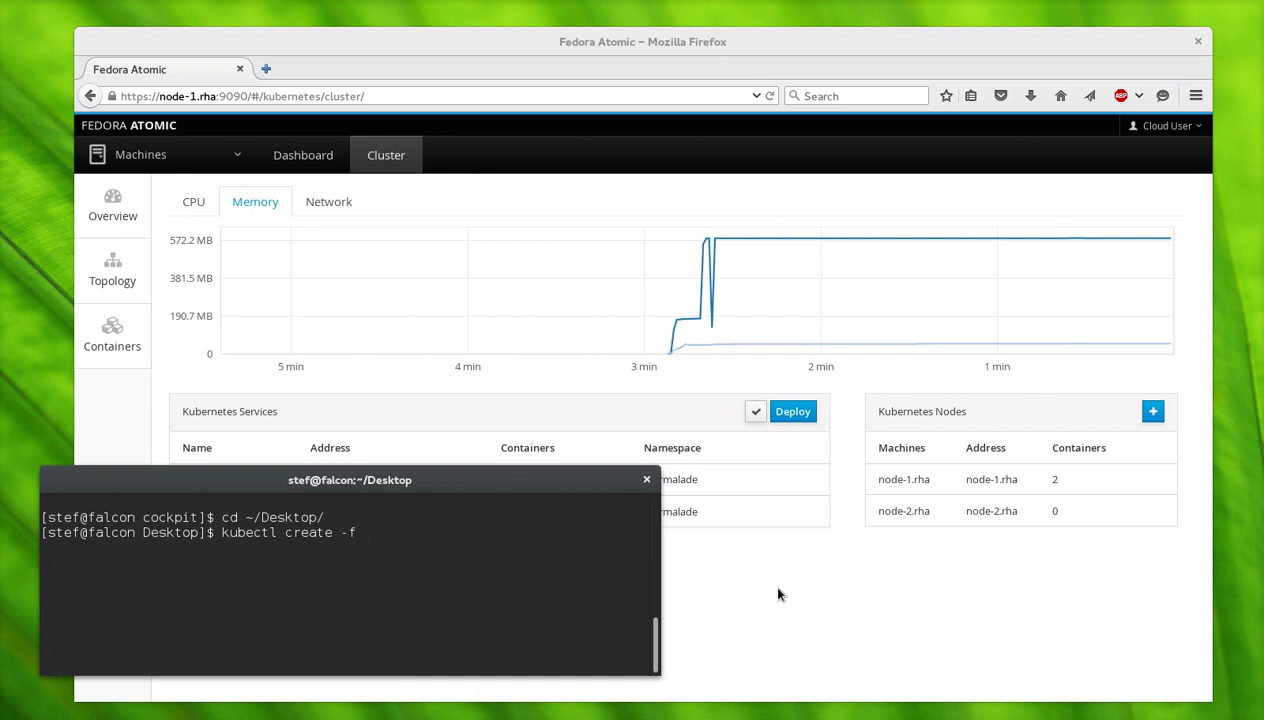
pyautogui.write('k8s-')
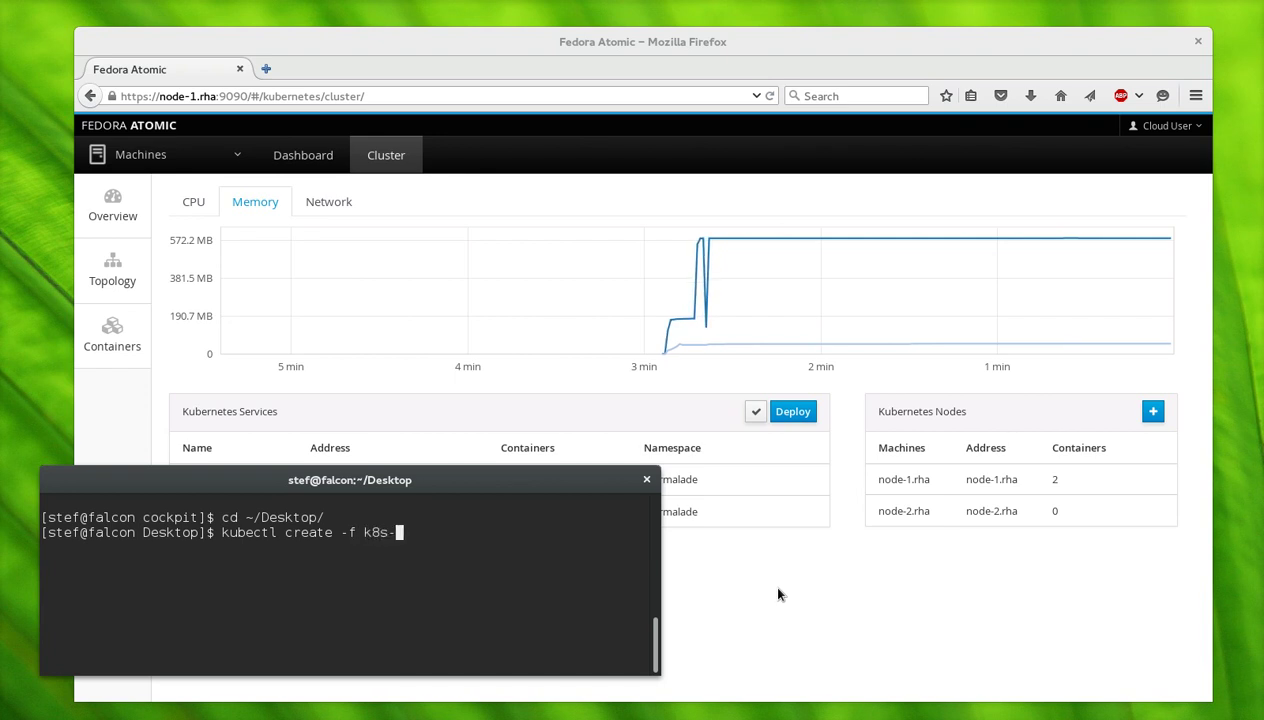
pyautogui.press('Tab')
pyautogui.press('Return')
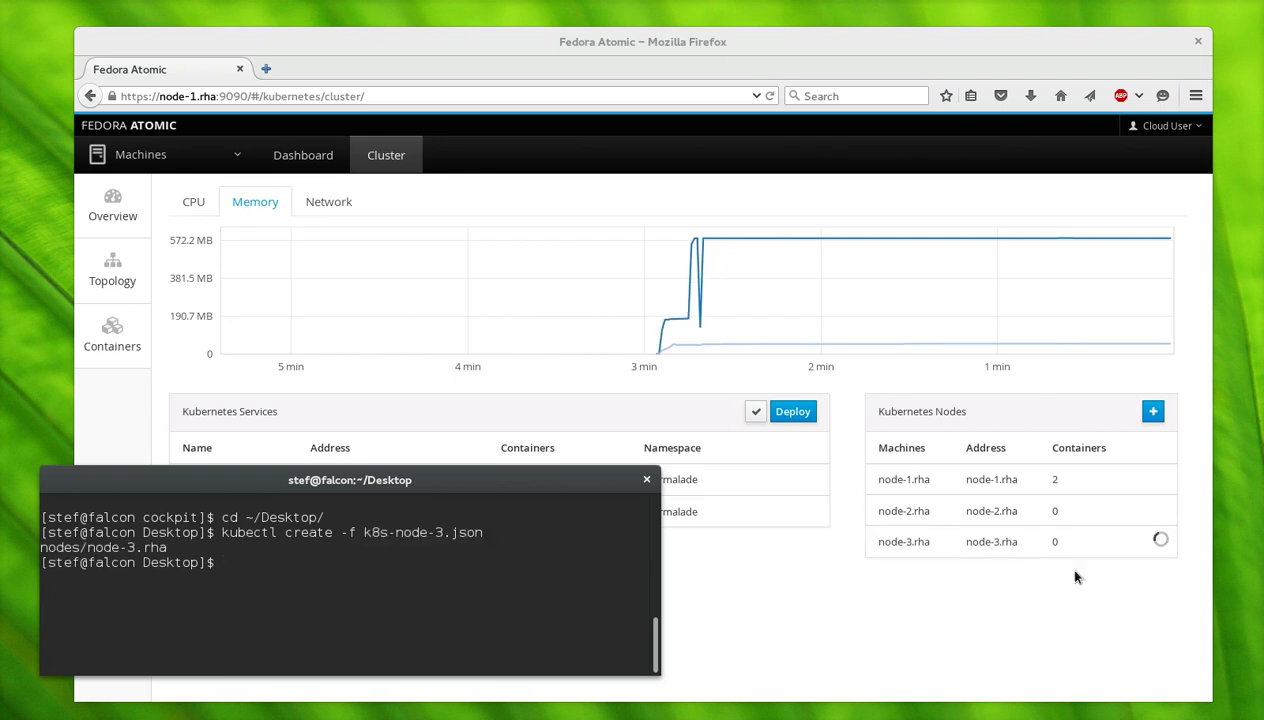
# Step: Switch back to the browser and adjust the frontend service to 10 replicas
pyautogui.click(1033, 604)
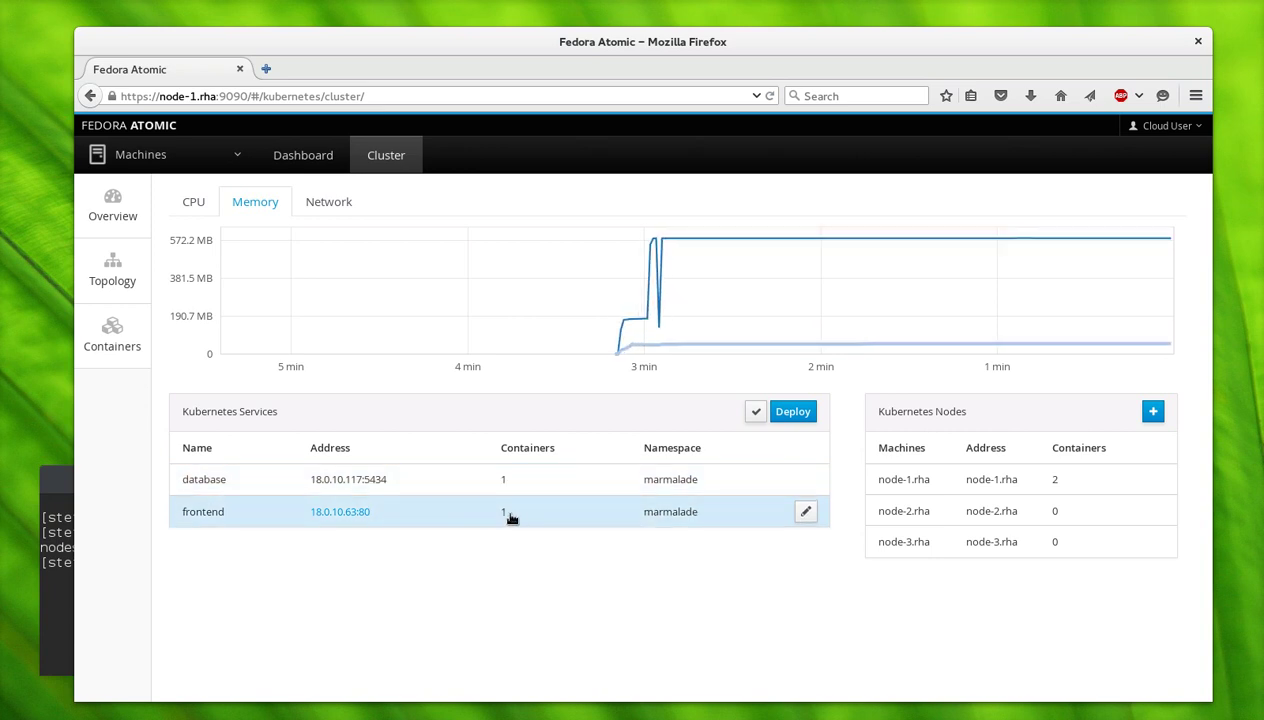
pyautogui.click(755, 420)
pyautogui.click(805, 511)
pyautogui.moveTo(584, 328); pyautogui.dragTo(440, 333)
pyautogui.write('10')
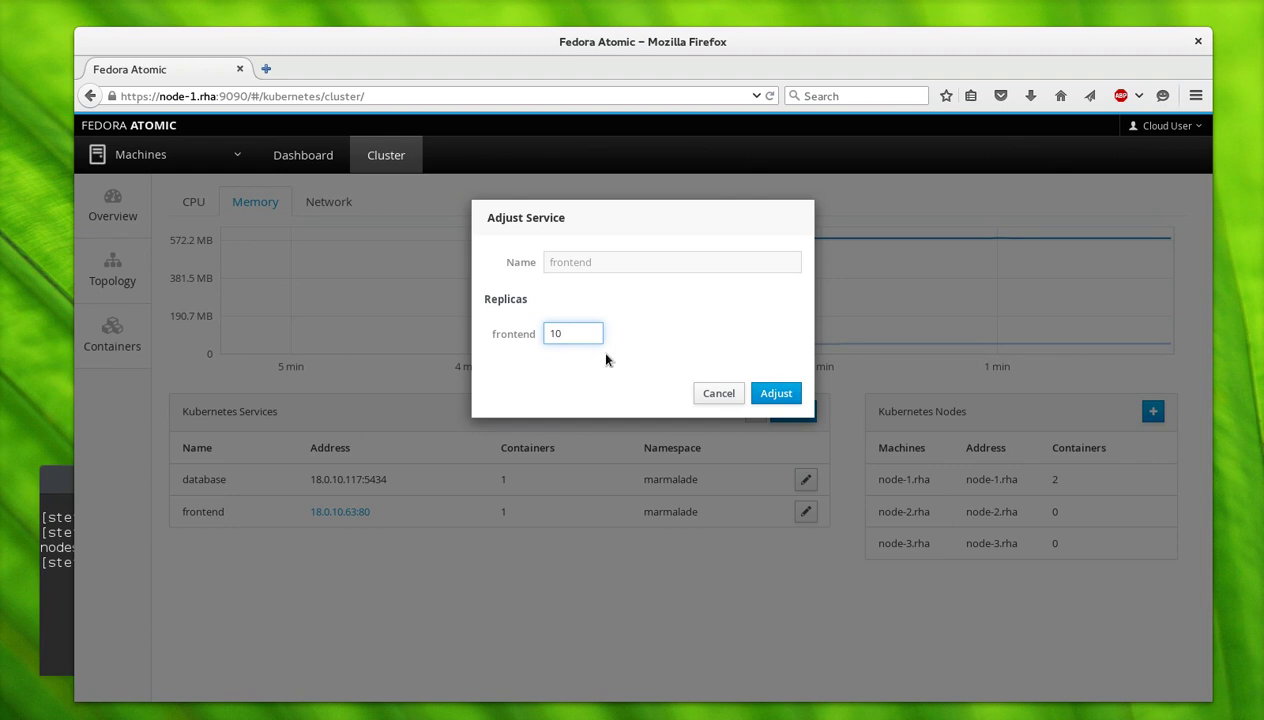
pyautogui.doubleClick(508, 337)
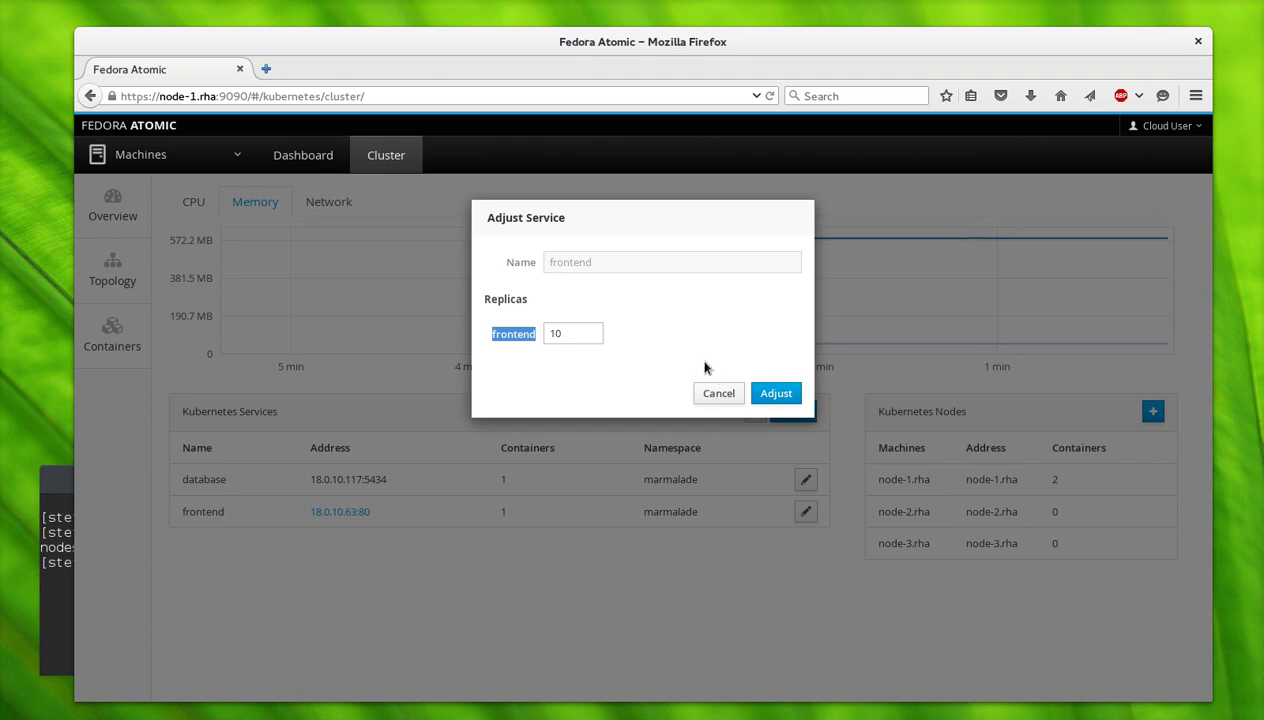
pyautogui.click(773, 394)
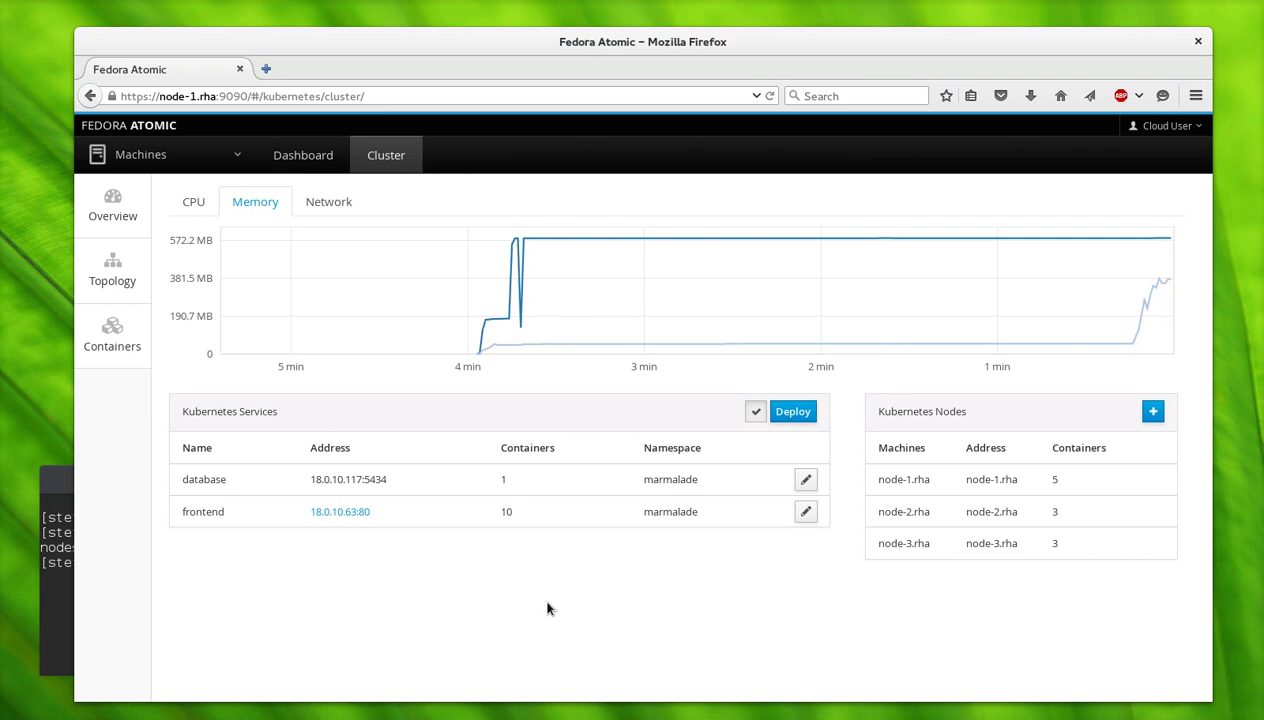
# Step: View the cluster's CPU and network usage graphs and return to the memory graph
pyautogui.click(194, 201)
pyautogui.click(335, 204)
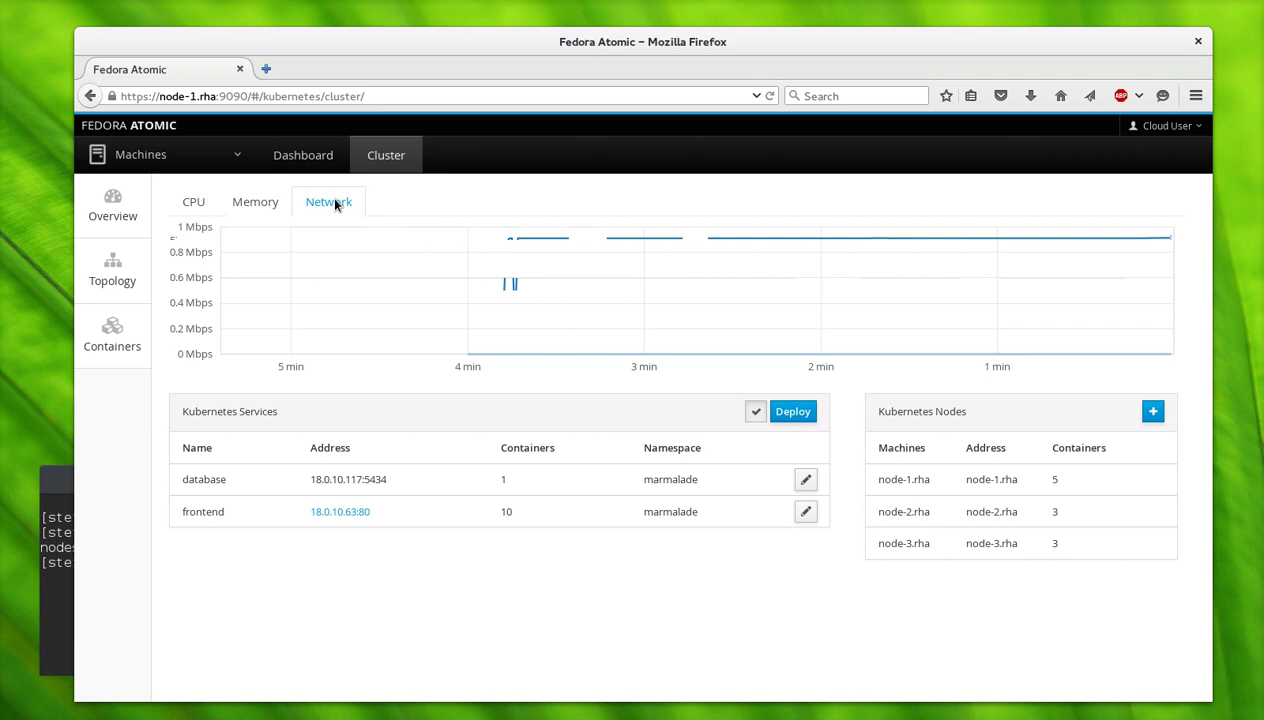
pyautogui.click(238, 211)
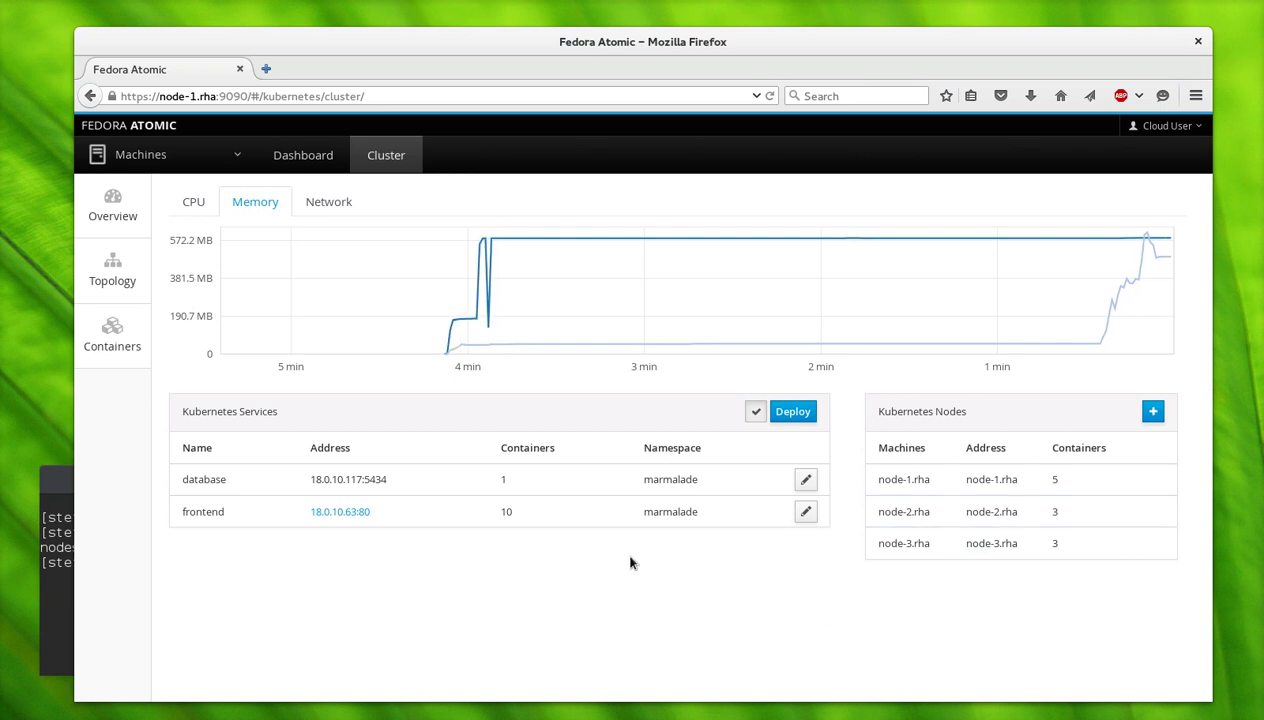
# Step: Open the frontend service's page at 18.0.10.63:80, close it and turn off service editing in the cluster overview
pyautogui.click(331, 514)
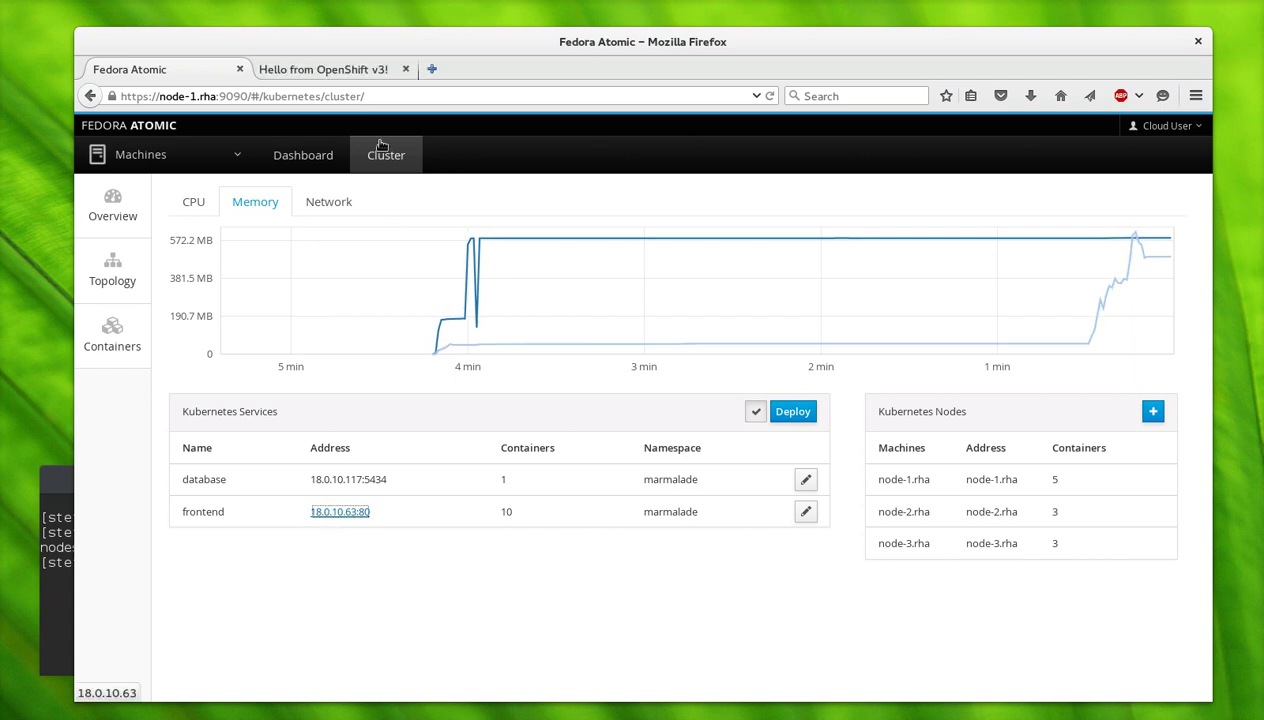
pyautogui.click(330, 67)
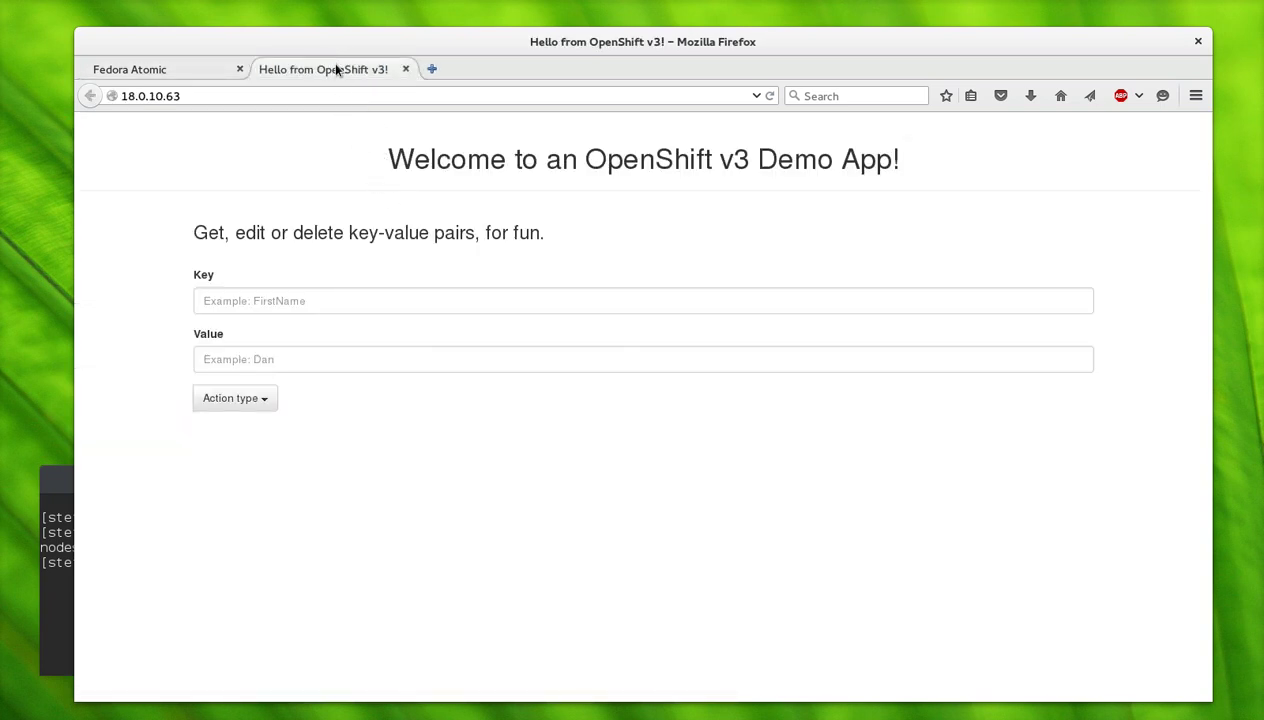
pyautogui.hotkey('ctrl', 'w')
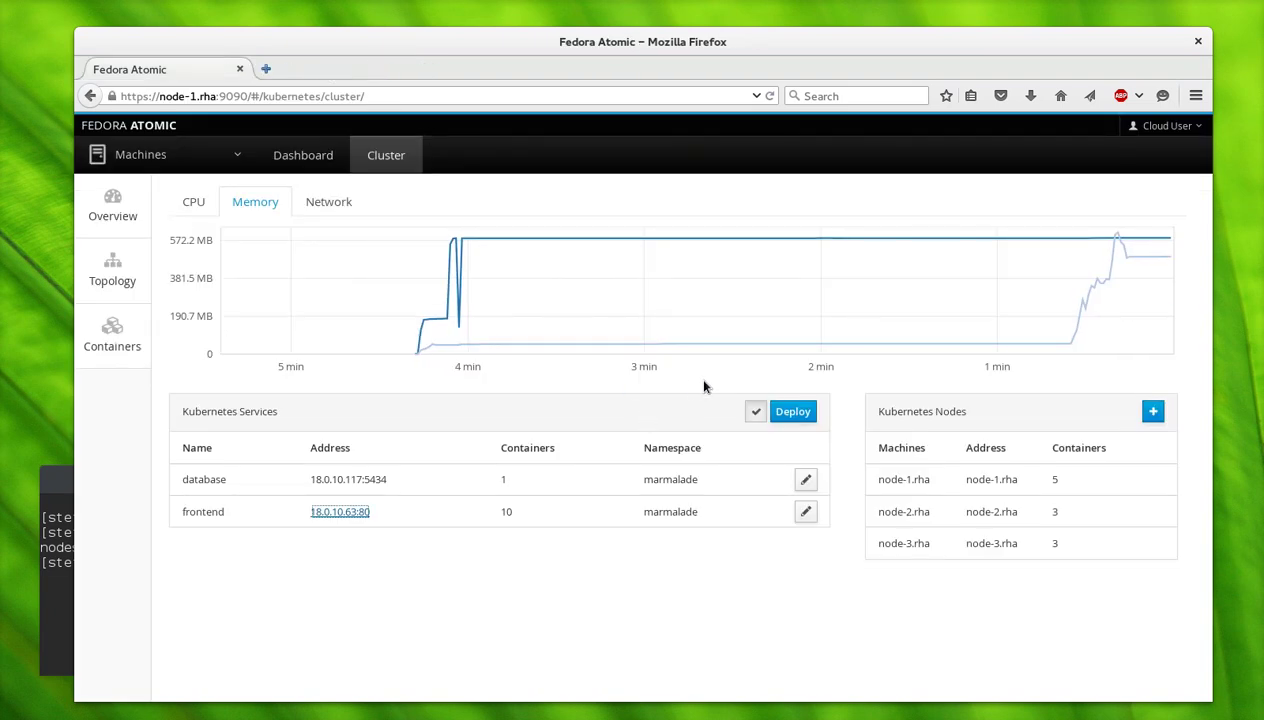
pyautogui.click(755, 413)
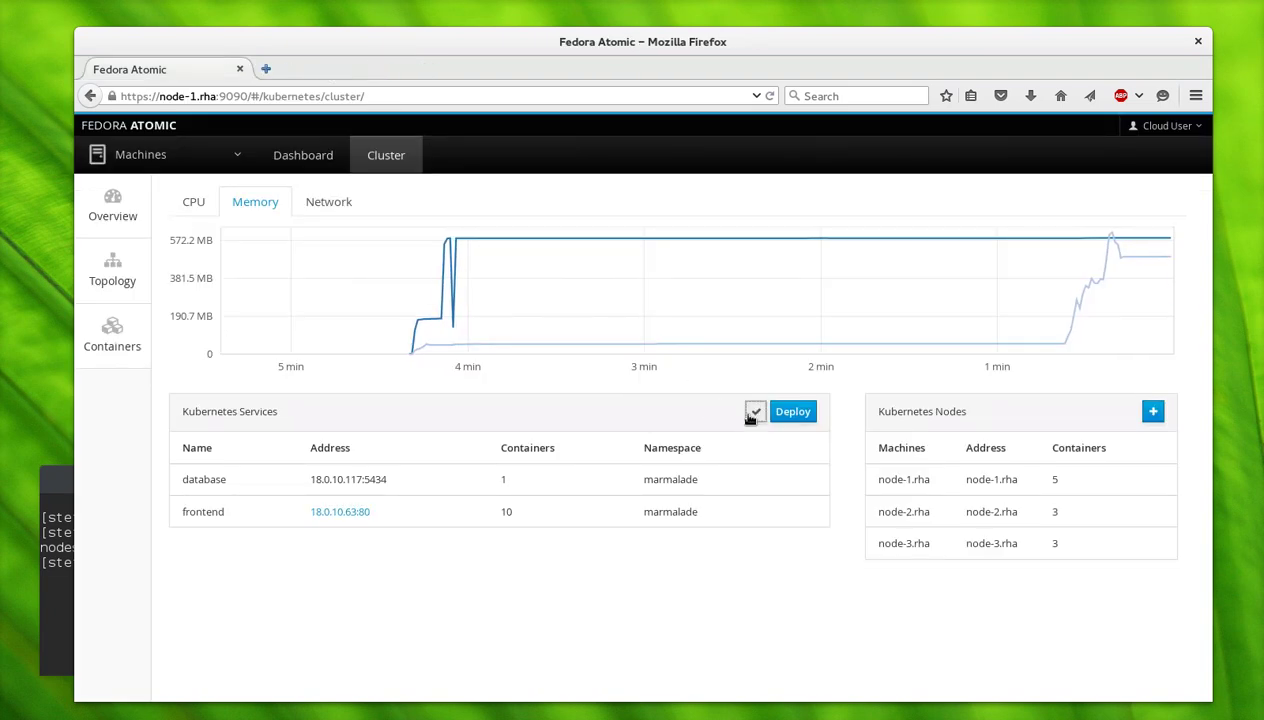
# Step: Spread the nodes apart in the cluster's topology diagram and view the details of node-1.rha and node-3.rha
pyautogui.click(120, 285)
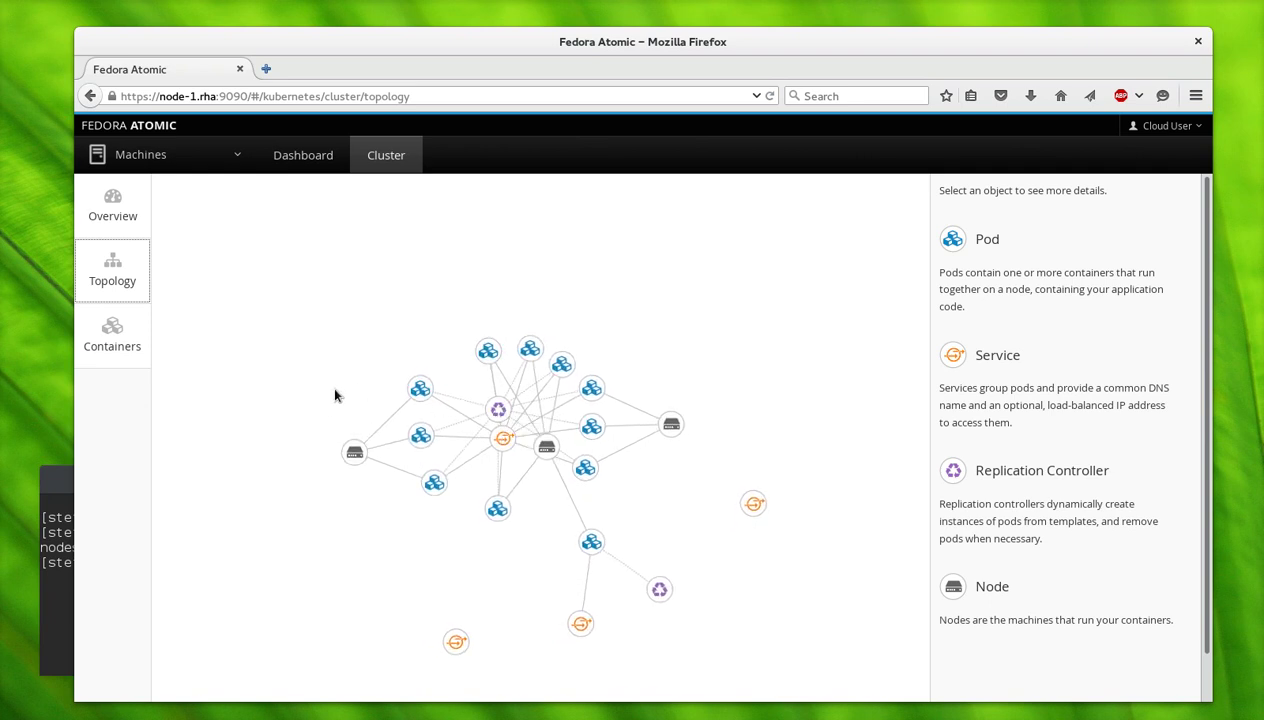
pyautogui.moveTo(360, 498); pyautogui.dragTo(253, 586)
pyautogui.click(548, 420)
pyautogui.moveTo(535, 370); pyautogui.dragTo(273, 243)
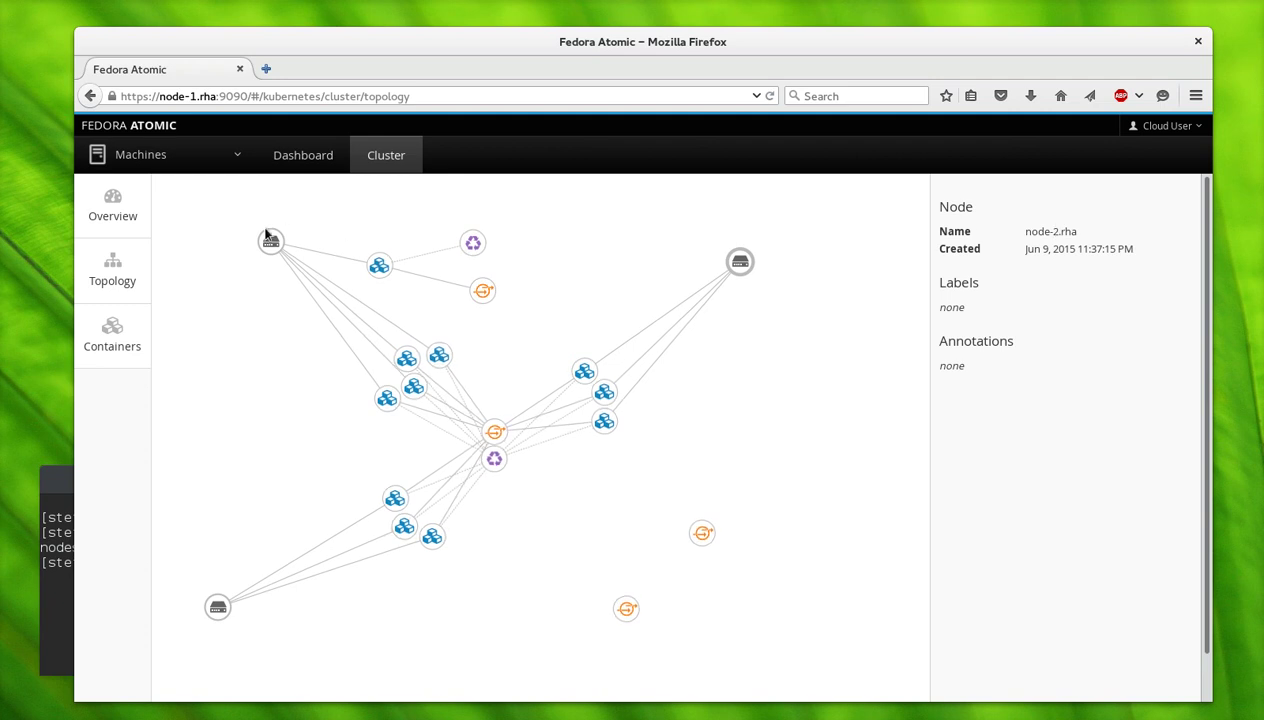
pyautogui.click(262, 240)
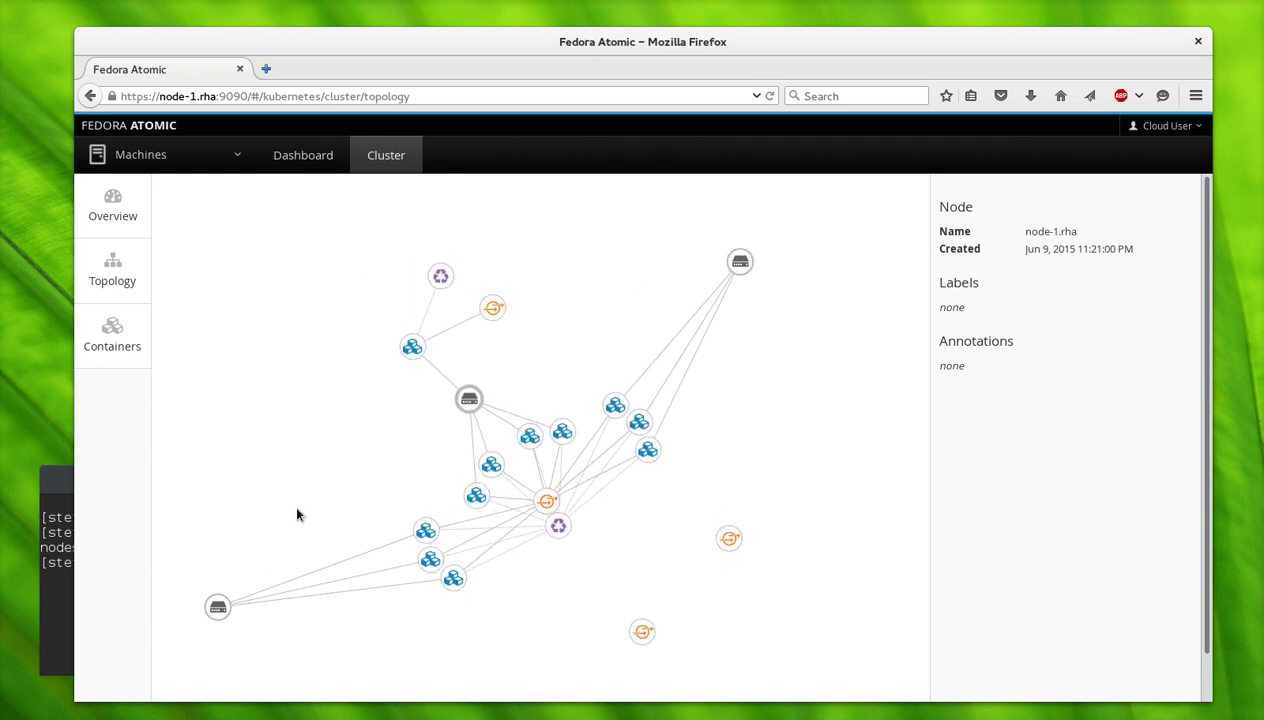
pyautogui.click(217, 607)
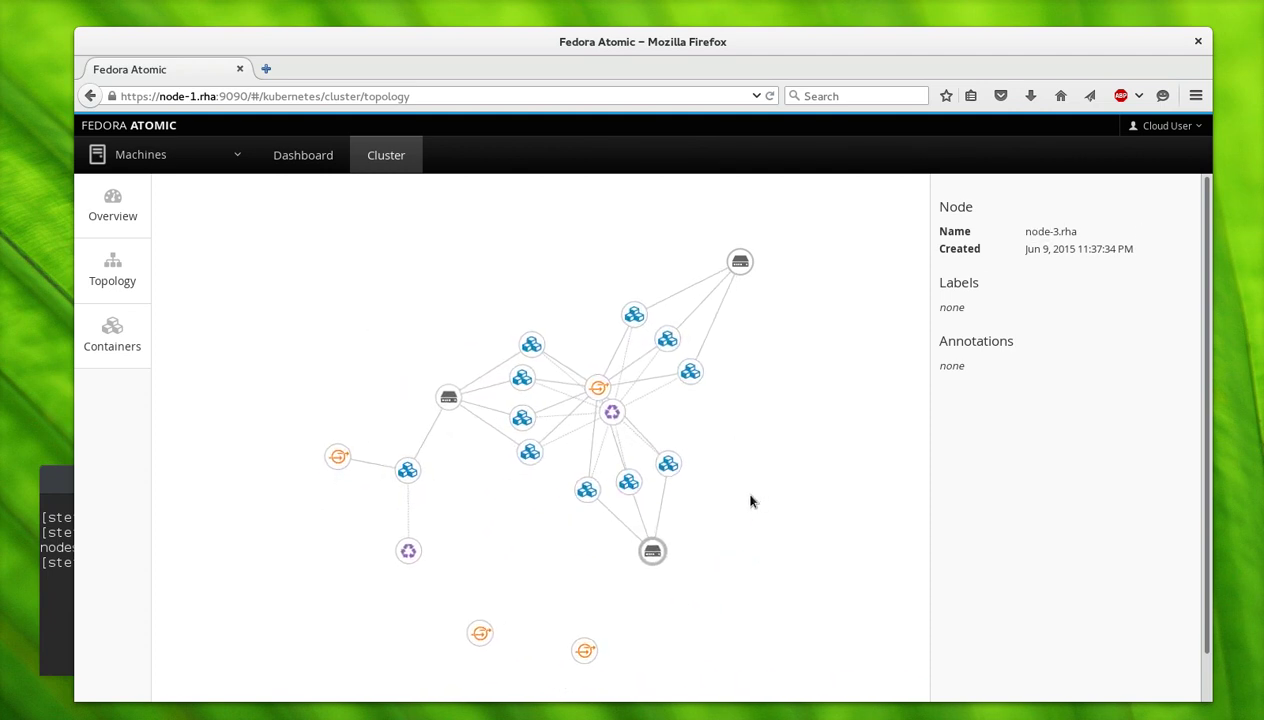
# Step: Clear the node selection and hide all nodes in the topology diagram
pyautogui.click(771, 443)
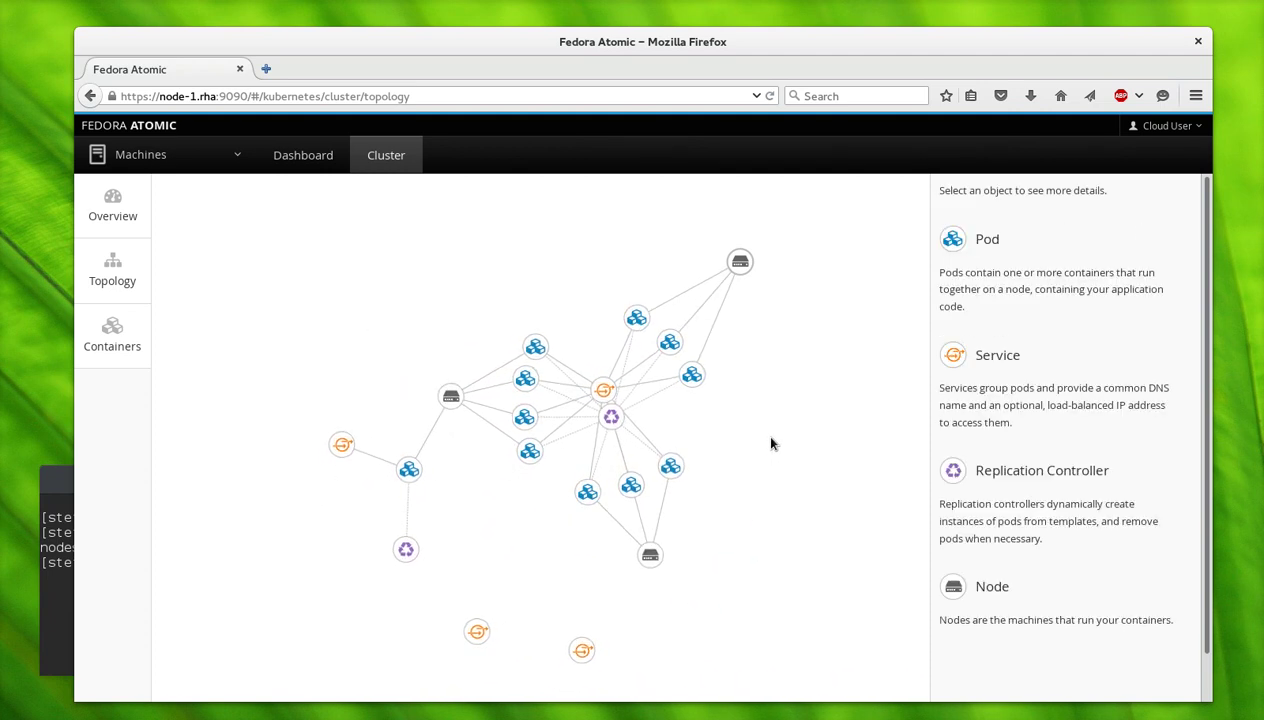
pyautogui.click(953, 590)
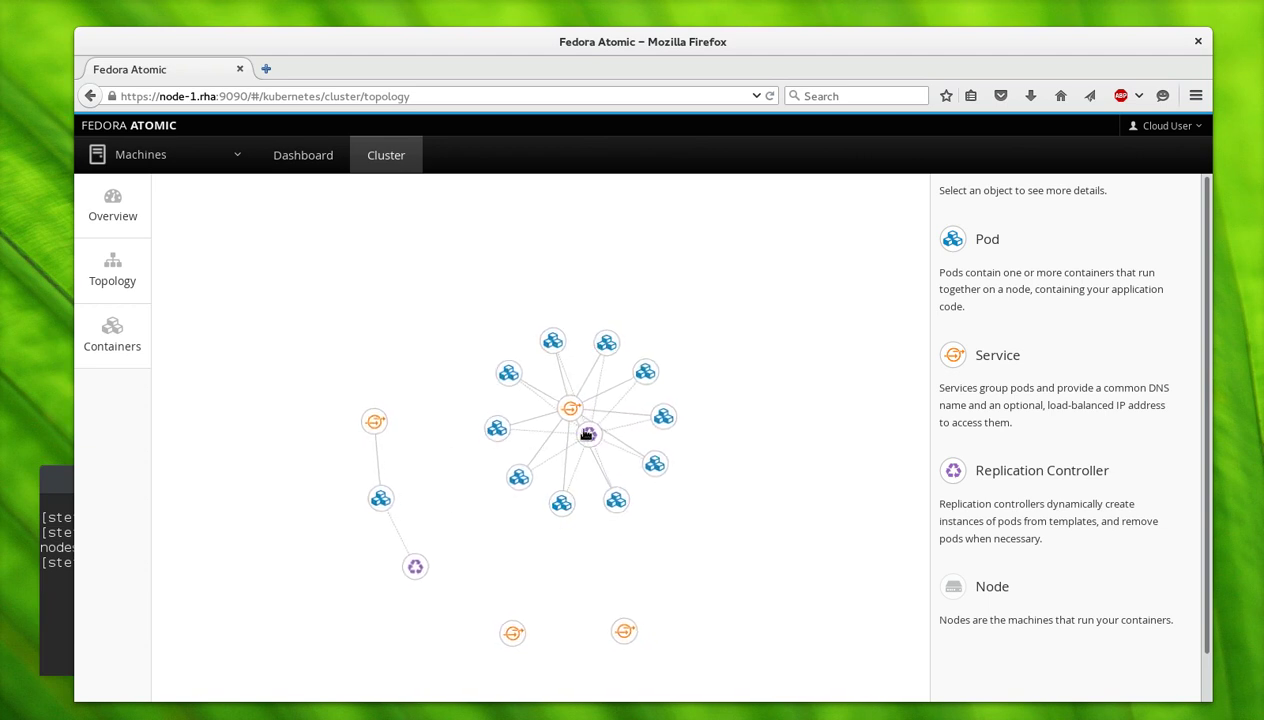
# Step: View the frontend service's details in the topology, highlight its IP address and reopen the recently closed demo app page
pyautogui.click(571, 409)
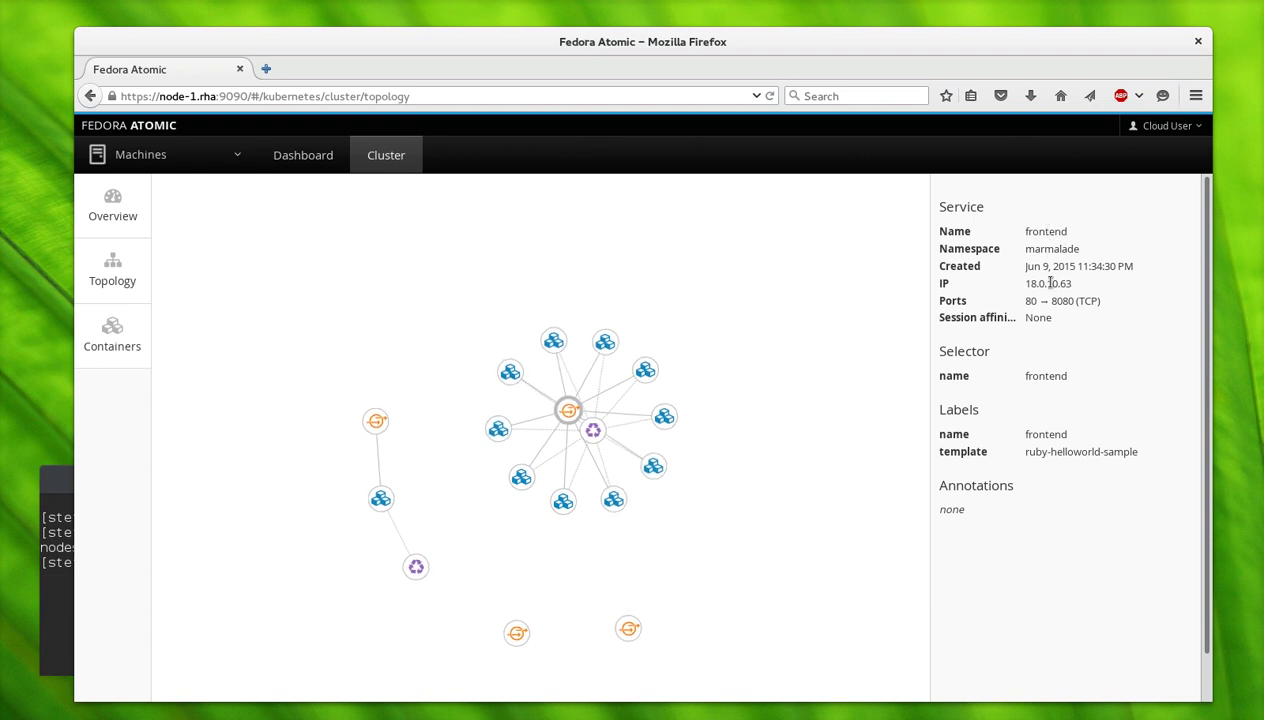
pyautogui.moveTo(1026, 284); pyautogui.dragTo(1071, 284)
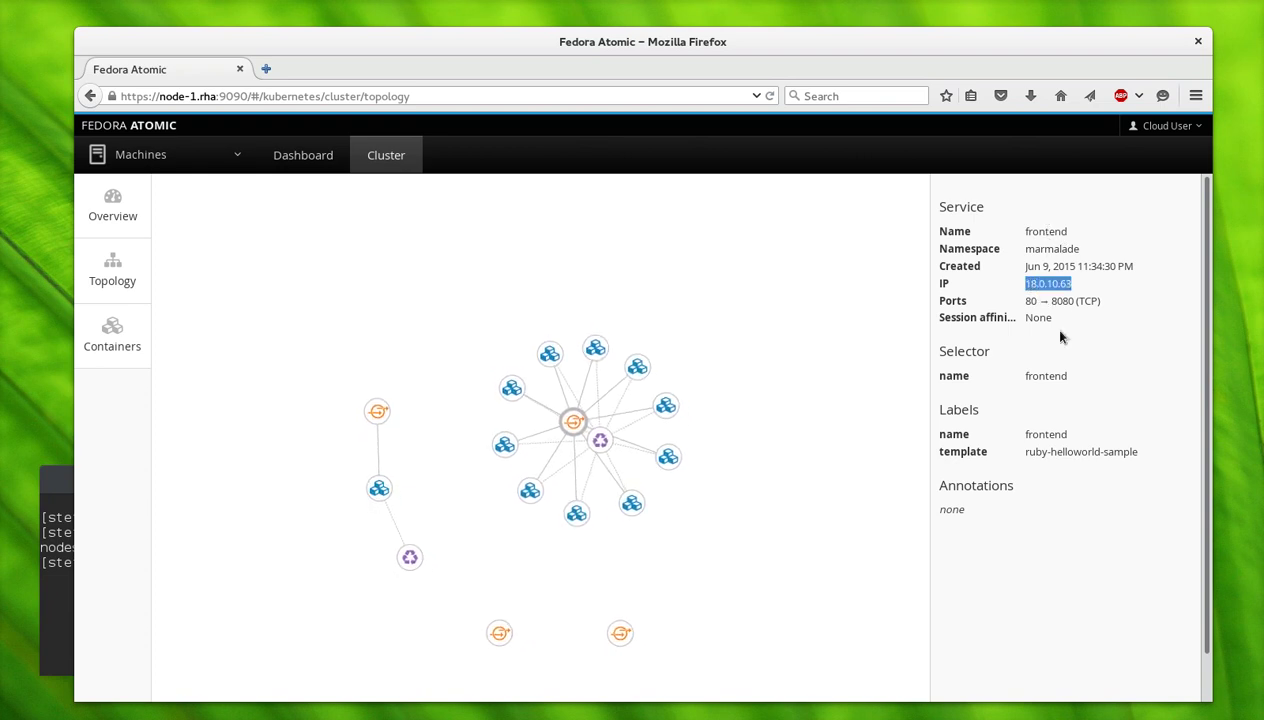
pyautogui.rightClick(267, 68)
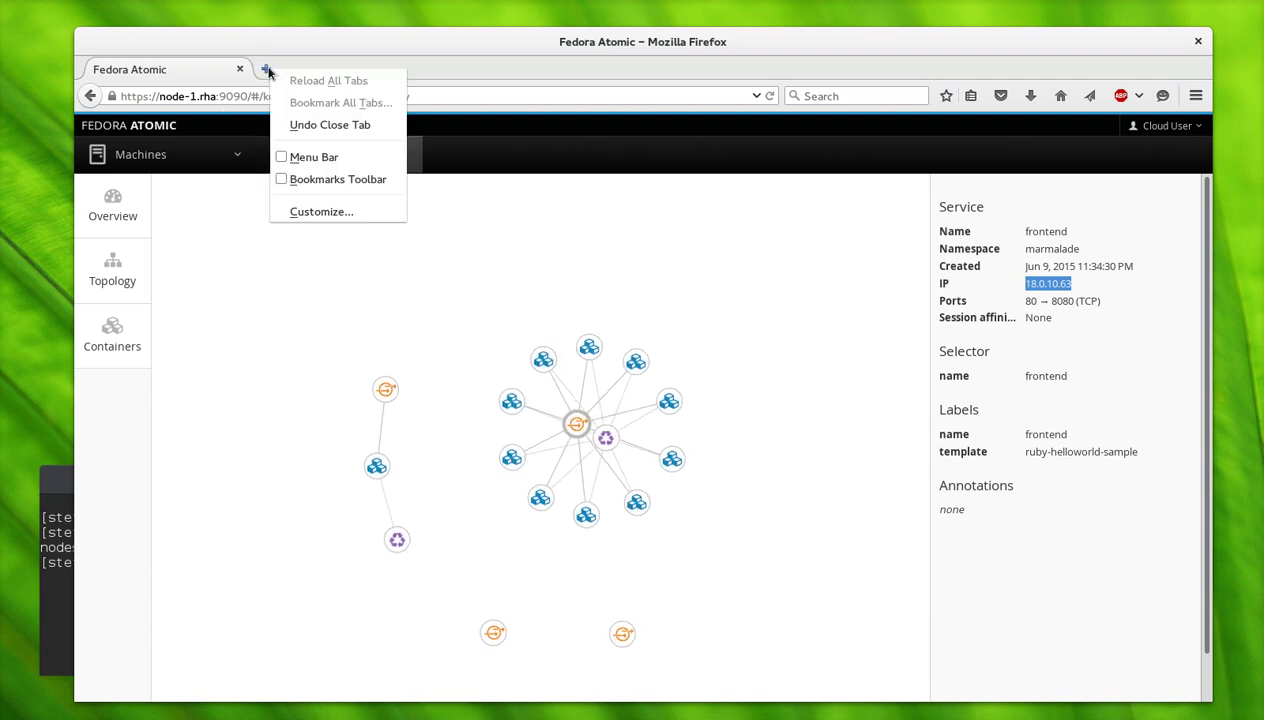
pyautogui.click(330, 125)
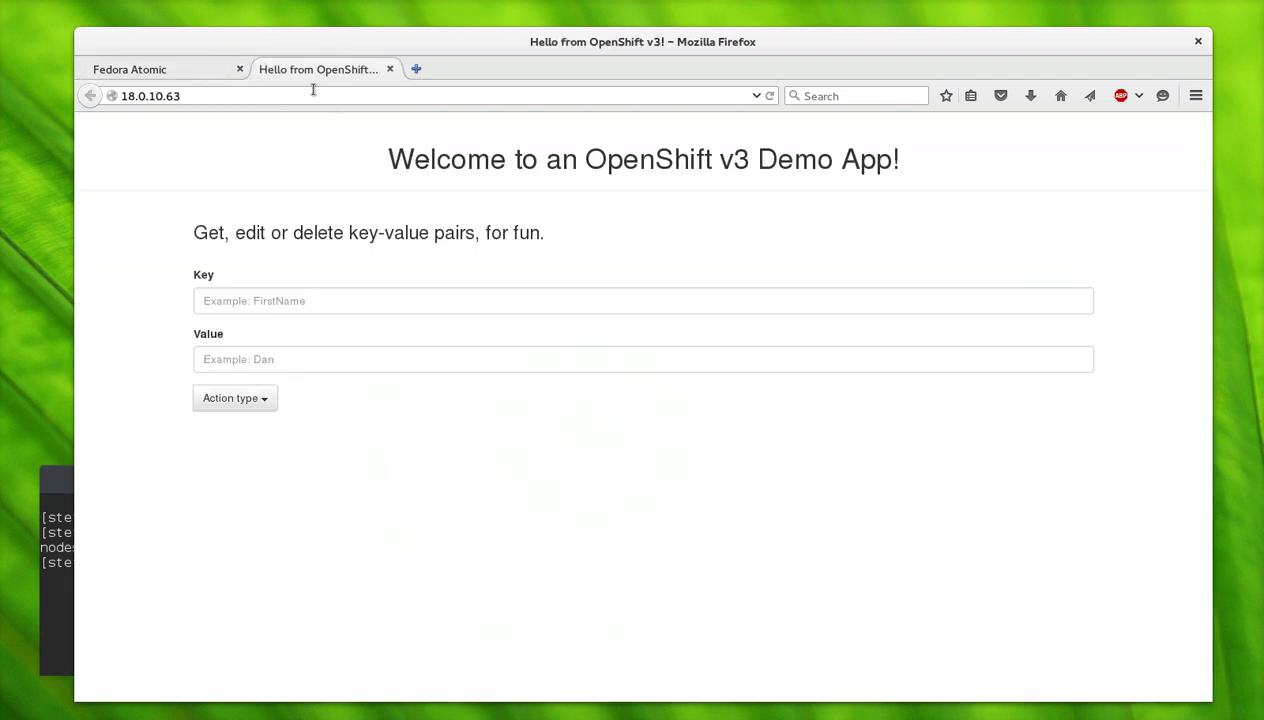
pyautogui.click(158, 97)
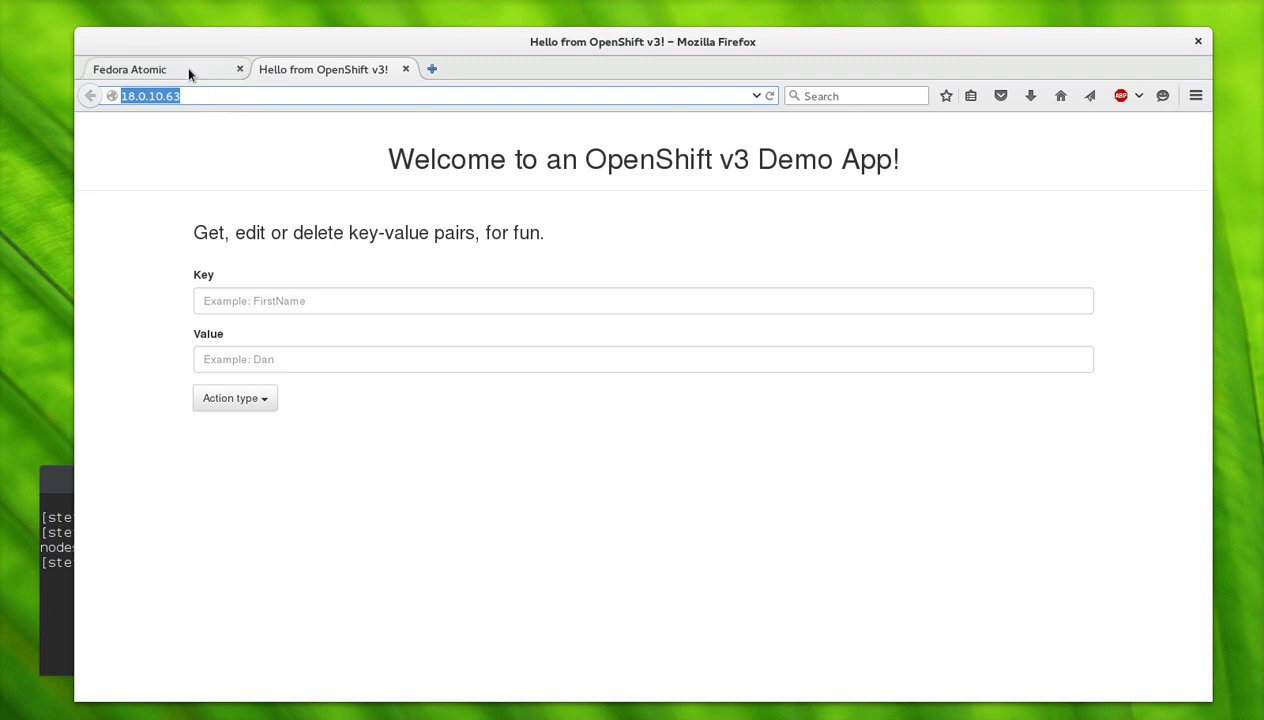
# Step: Return to the topology, view a frontend pod and its replication controller, spread the frontend group apart and highlight the controller's container image
pyautogui.click(188, 70)
pyautogui.click(594, 354)
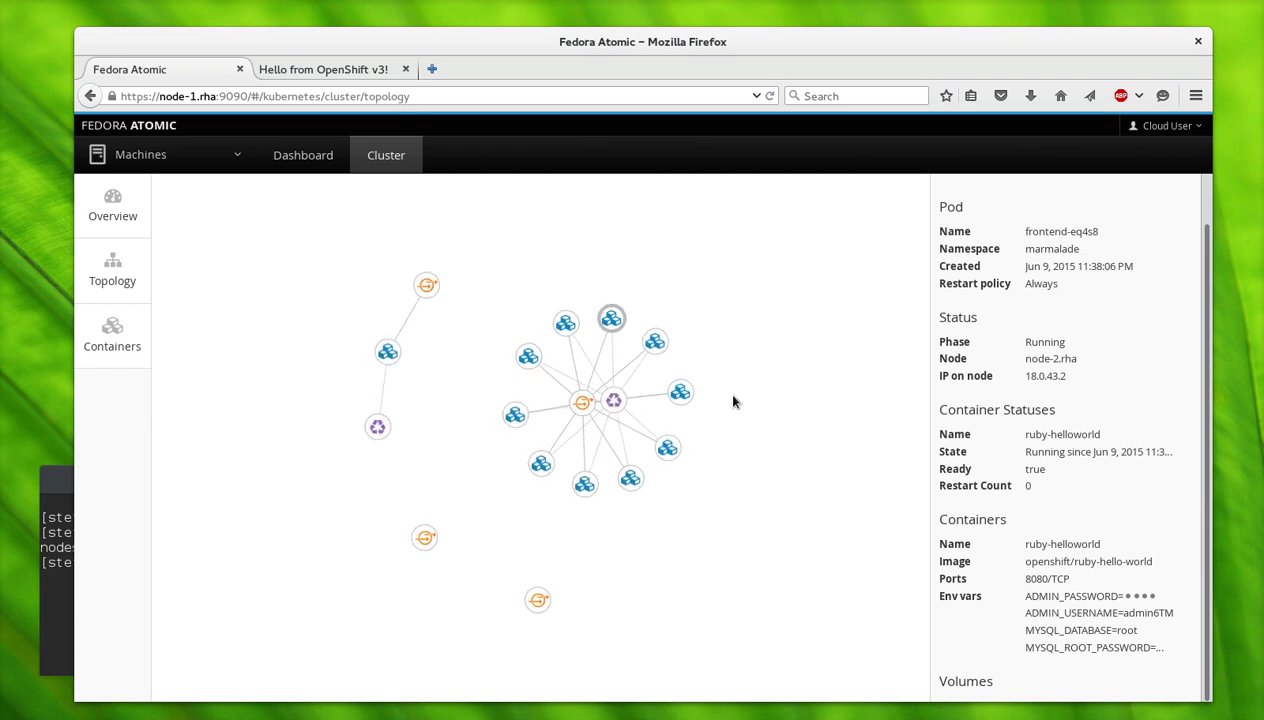
pyautogui.click(612, 403)
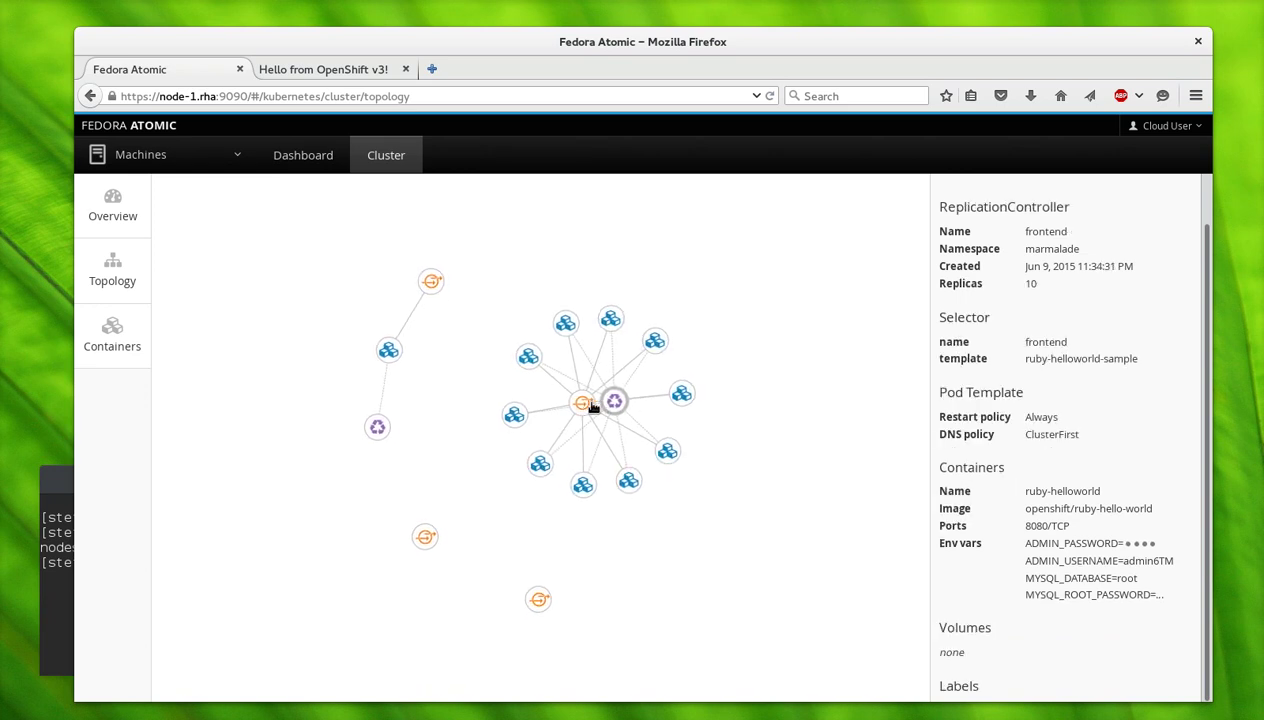
pyautogui.moveTo(585, 404); pyautogui.dragTo(615, 634)
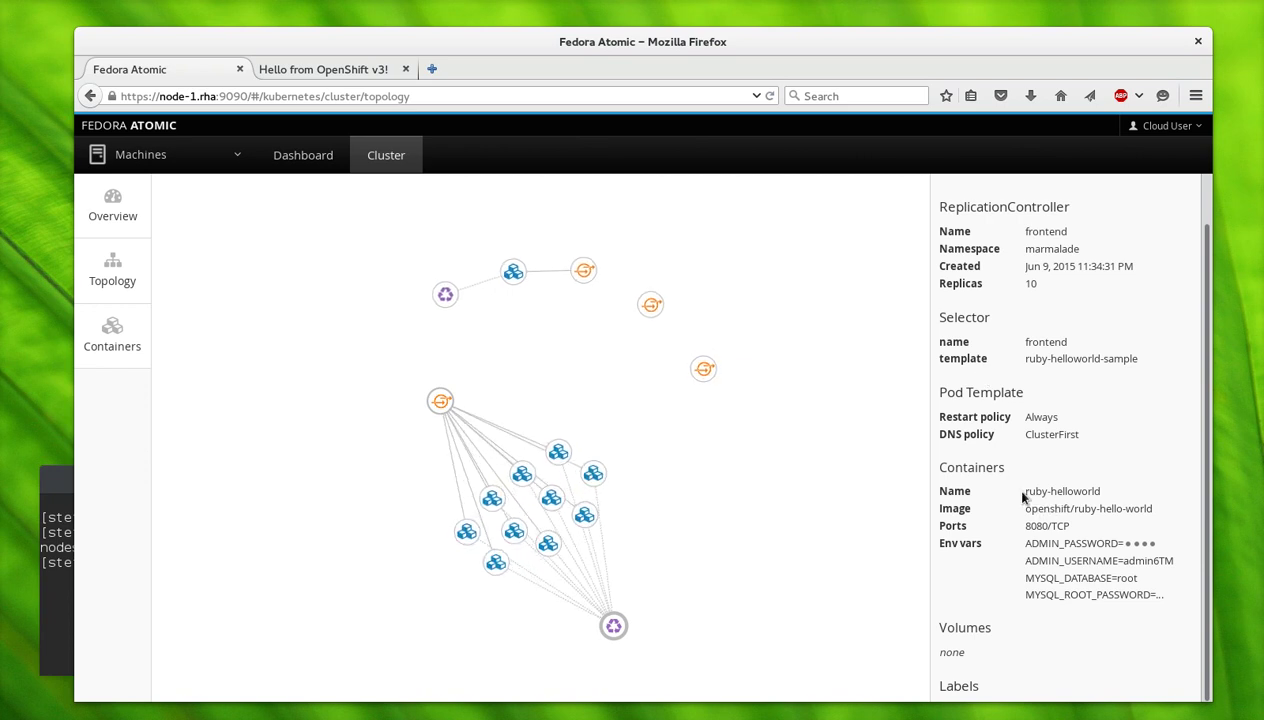
pyautogui.moveTo(1024, 509); pyautogui.dragTo(1152, 510)
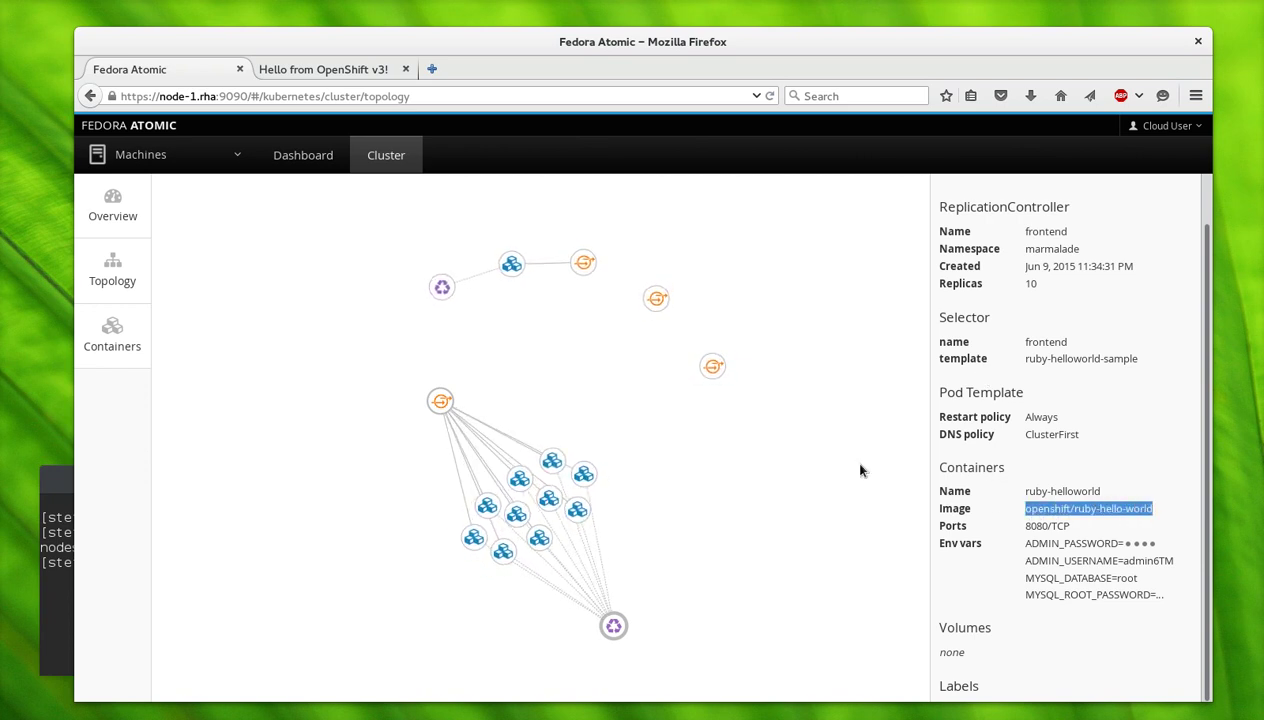
# Step: View the details of the database pod, replication controller and service, and highlight the service's container port
pyautogui.click(512, 261)
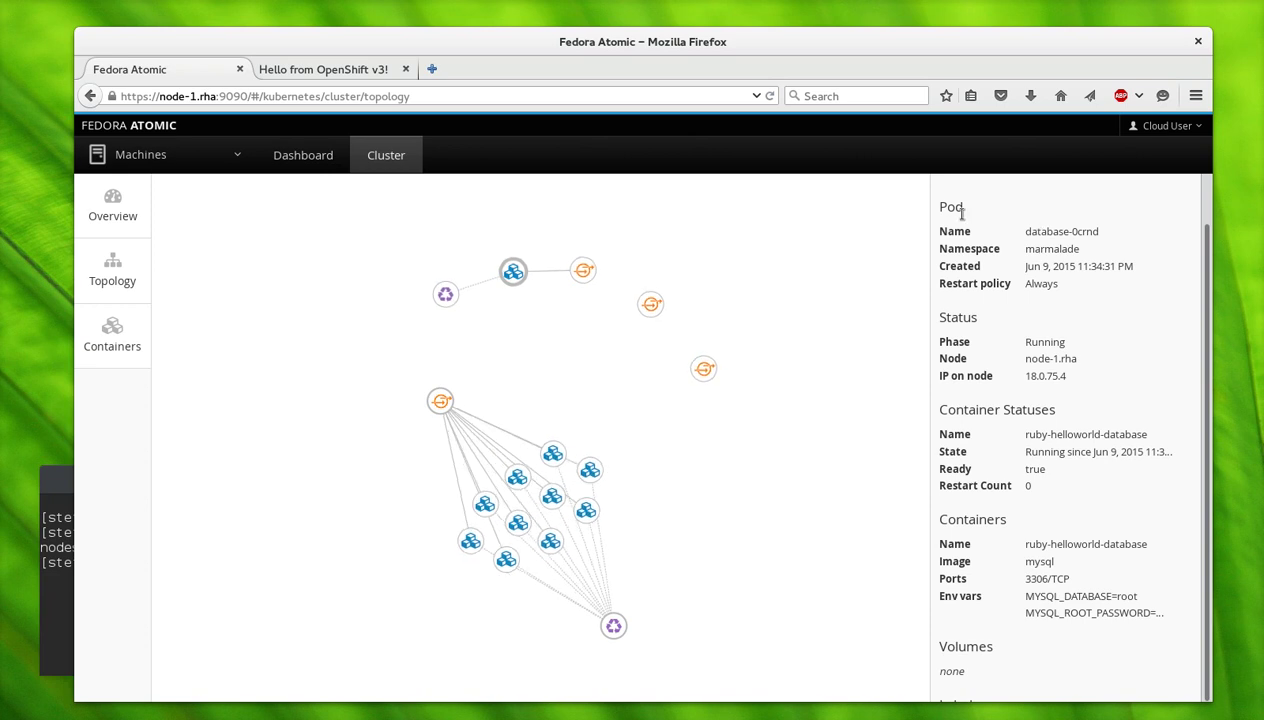
pyautogui.click(438, 288)
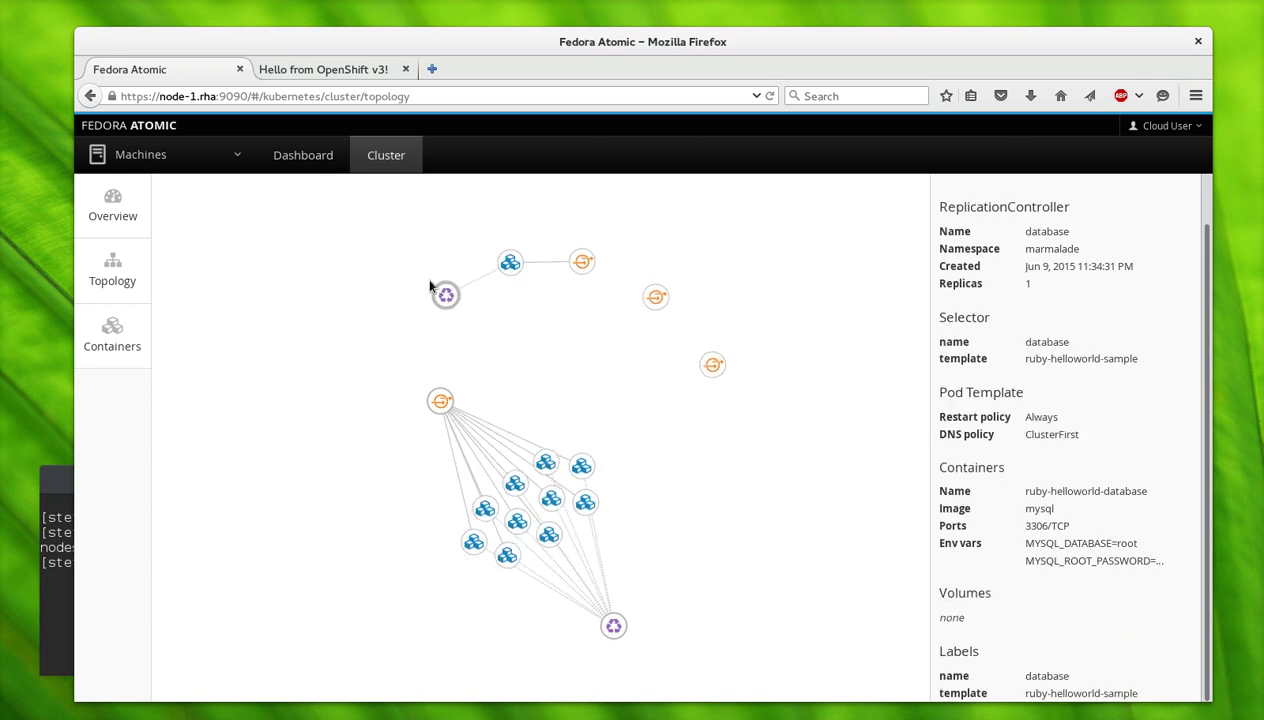
pyautogui.click(578, 264)
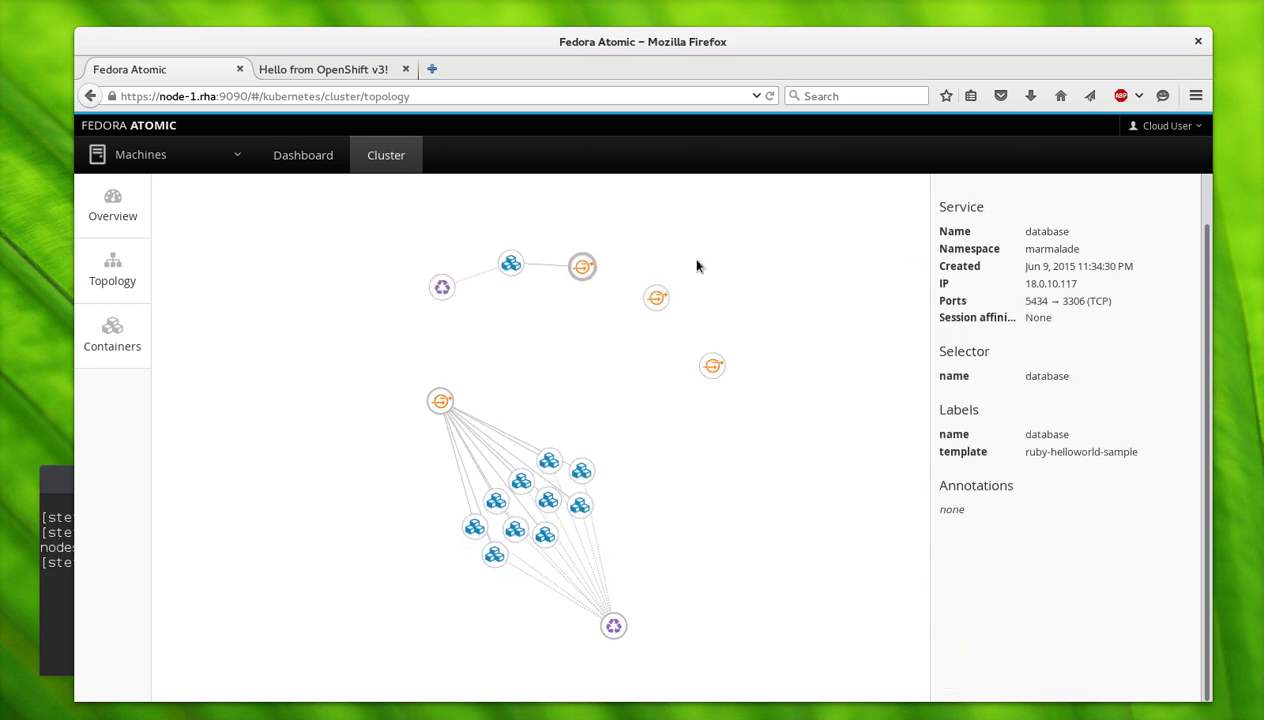
pyautogui.doubleClick(1071, 301)
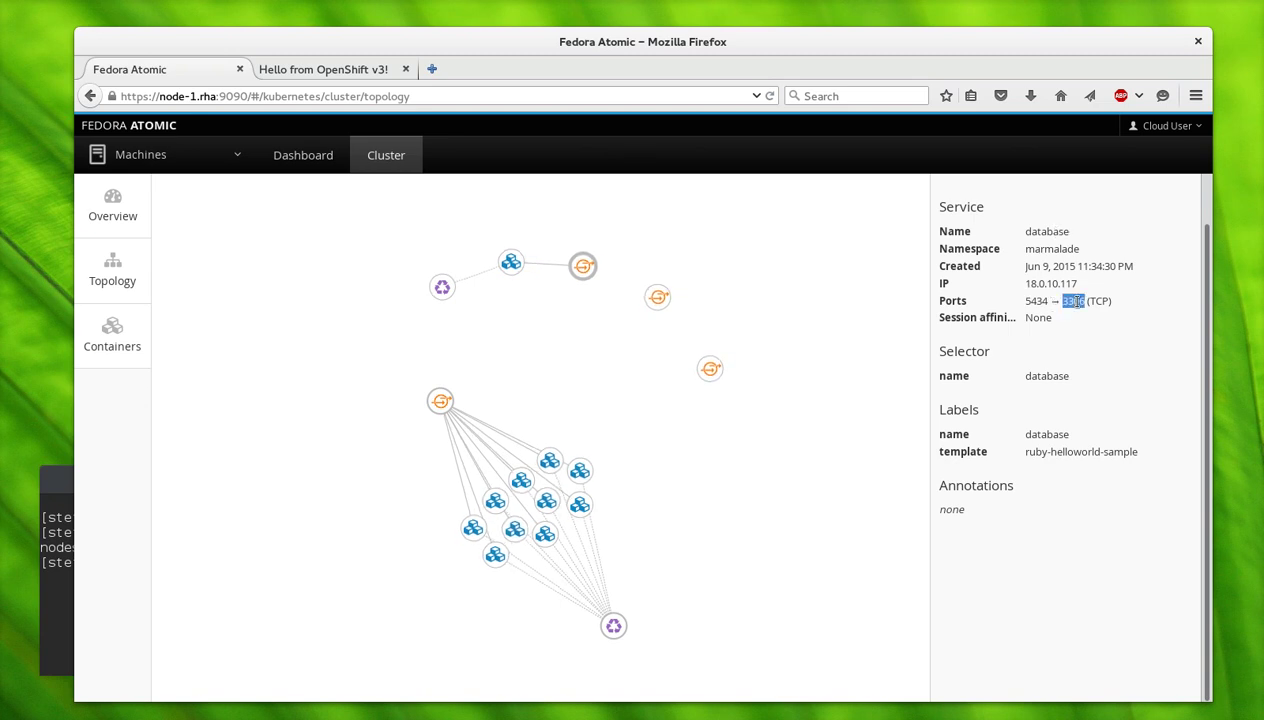
# Step: View the details of the kubernetes service in the topology and clear the selection
pyautogui.click(641, 324)
pyautogui.click(654, 302)
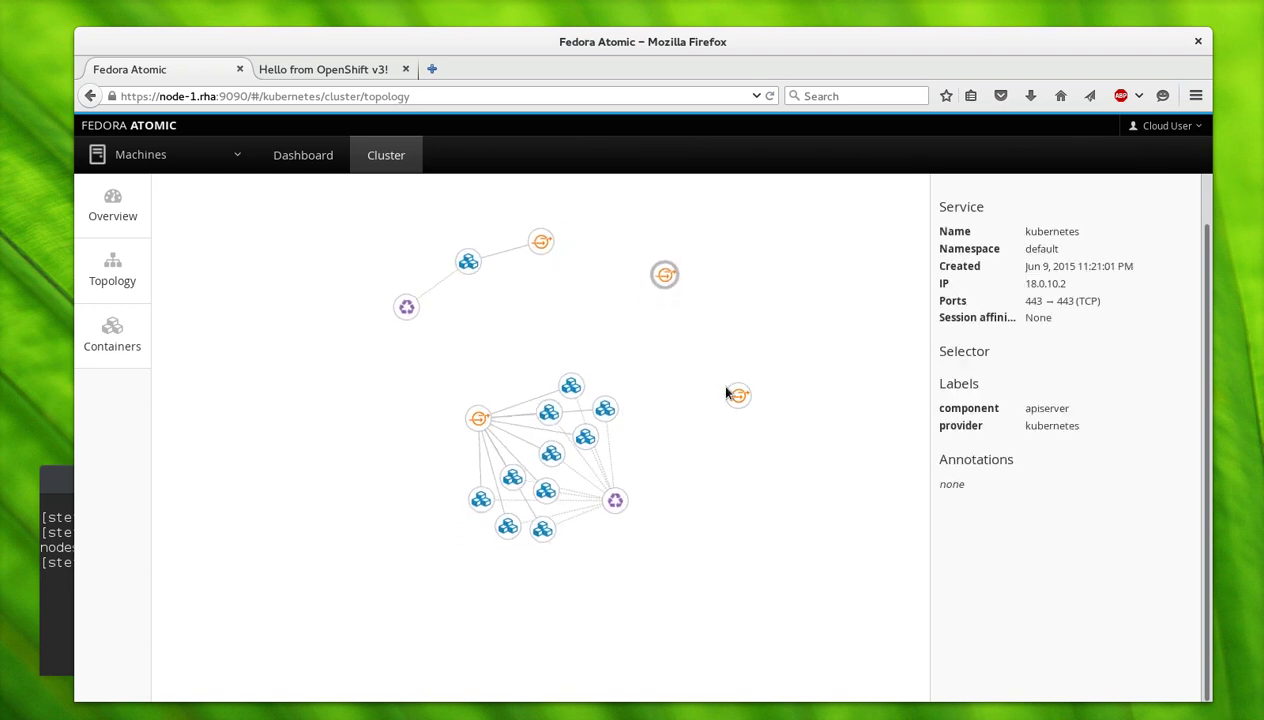
pyautogui.click(788, 328)
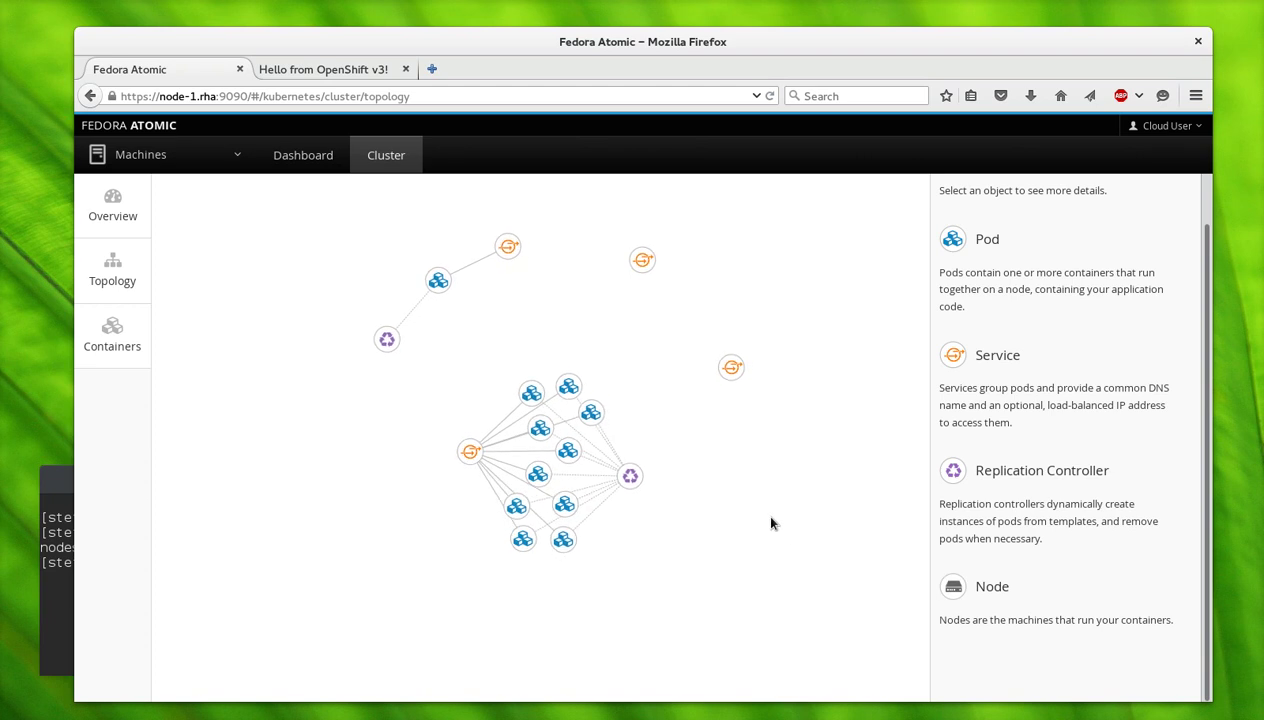
# Step: From the cluster overview, start deploying the Nulecule Application stefwalter/guestbook into the namespace example
pyautogui.click(116, 210)
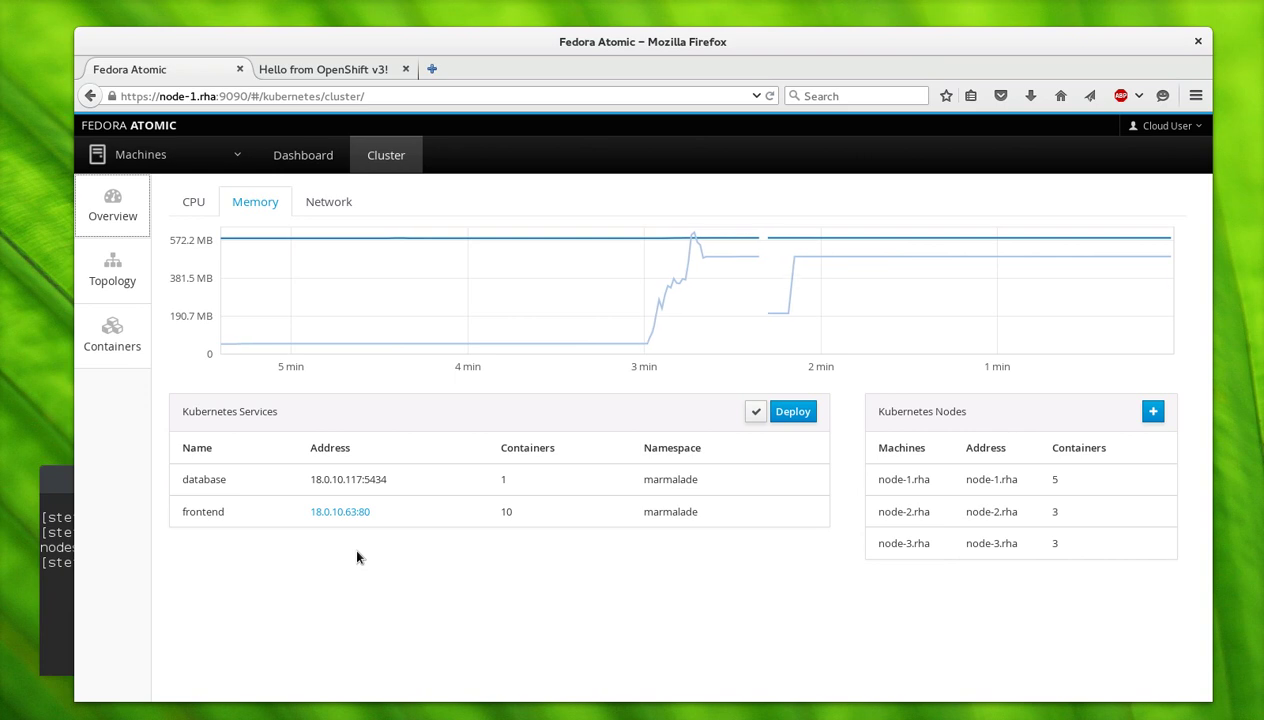
pyautogui.click(805, 420)
pyautogui.click(586, 264)
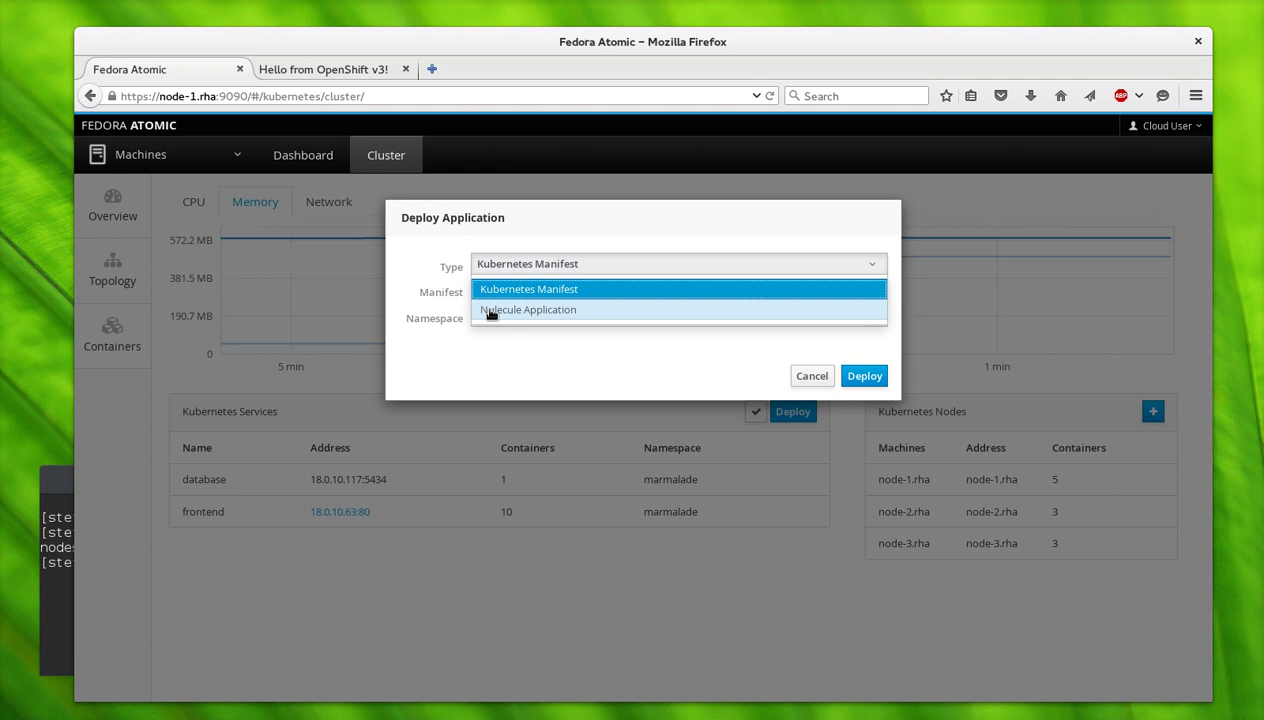
pyautogui.click(491, 313)
pyautogui.click(549, 289)
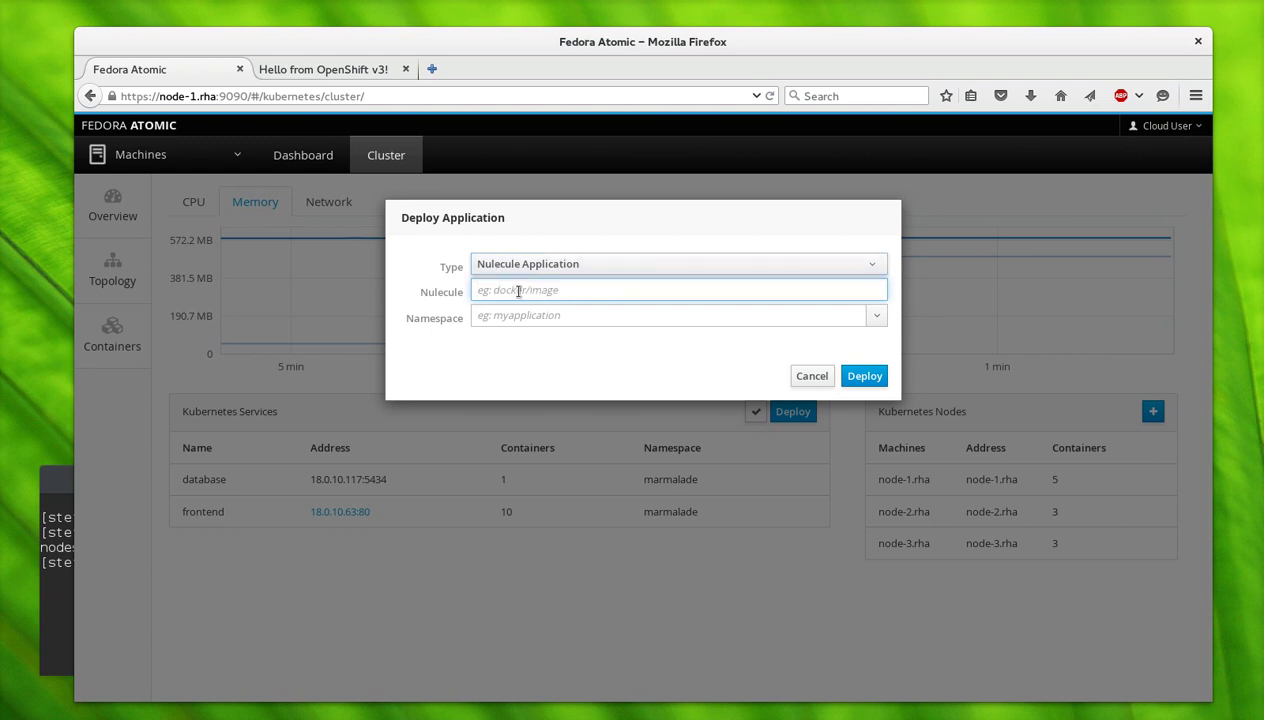
pyautogui.write('stefwalter/guestbook')
pyautogui.click(545, 315)
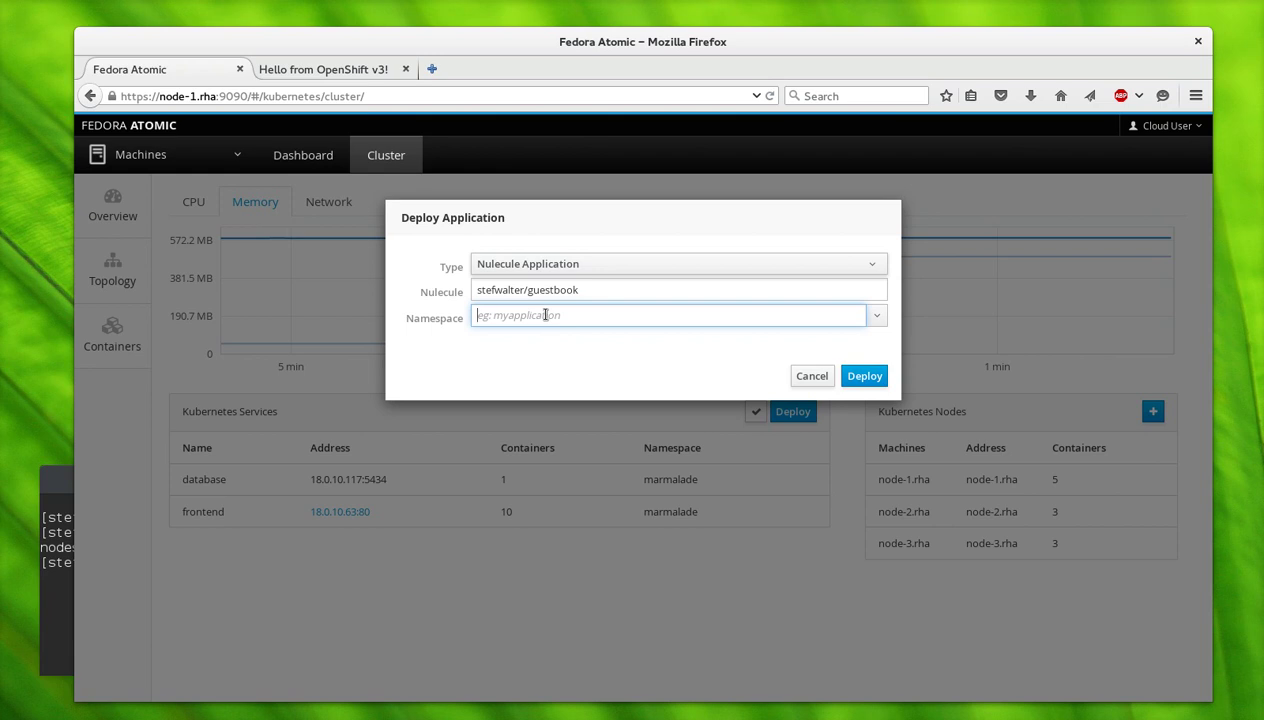
pyautogui.write('example')
pyautogui.click(858, 375)
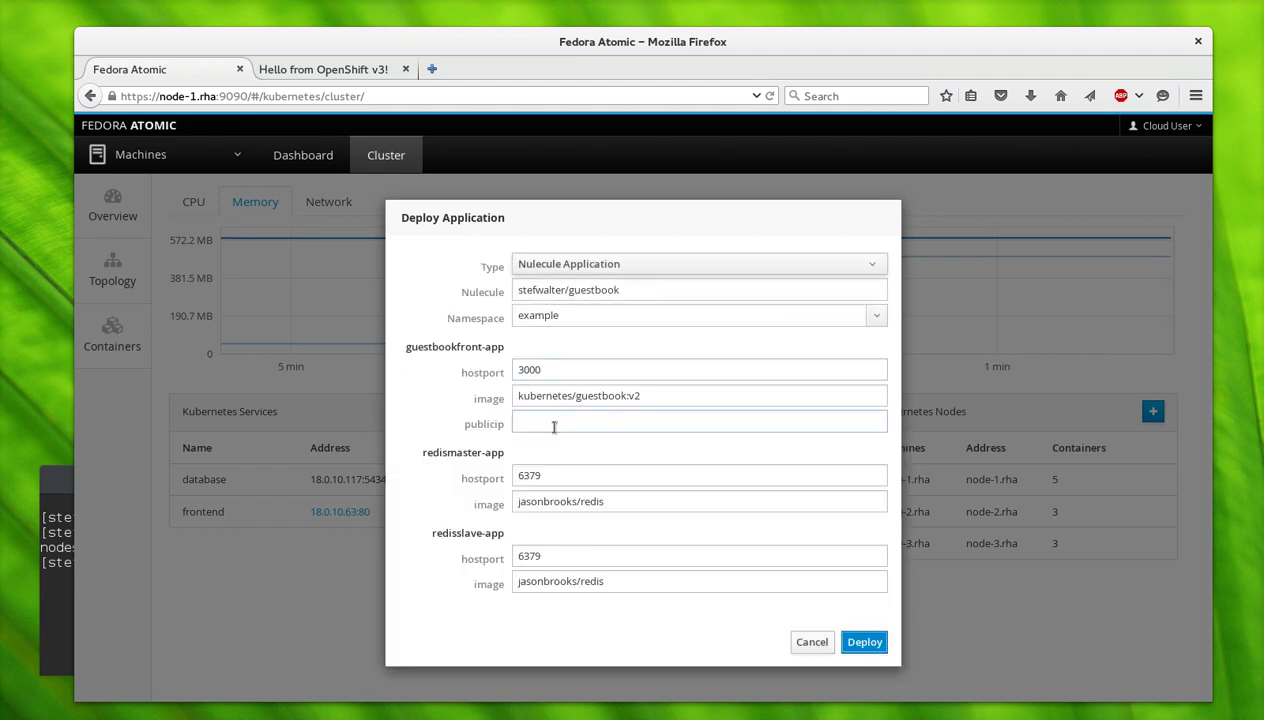
# Step: Set the guestbookfront-app public IP to 18.0.10.5, review the hostport and image parameters, and deploy the application
pyautogui.click(554, 425)
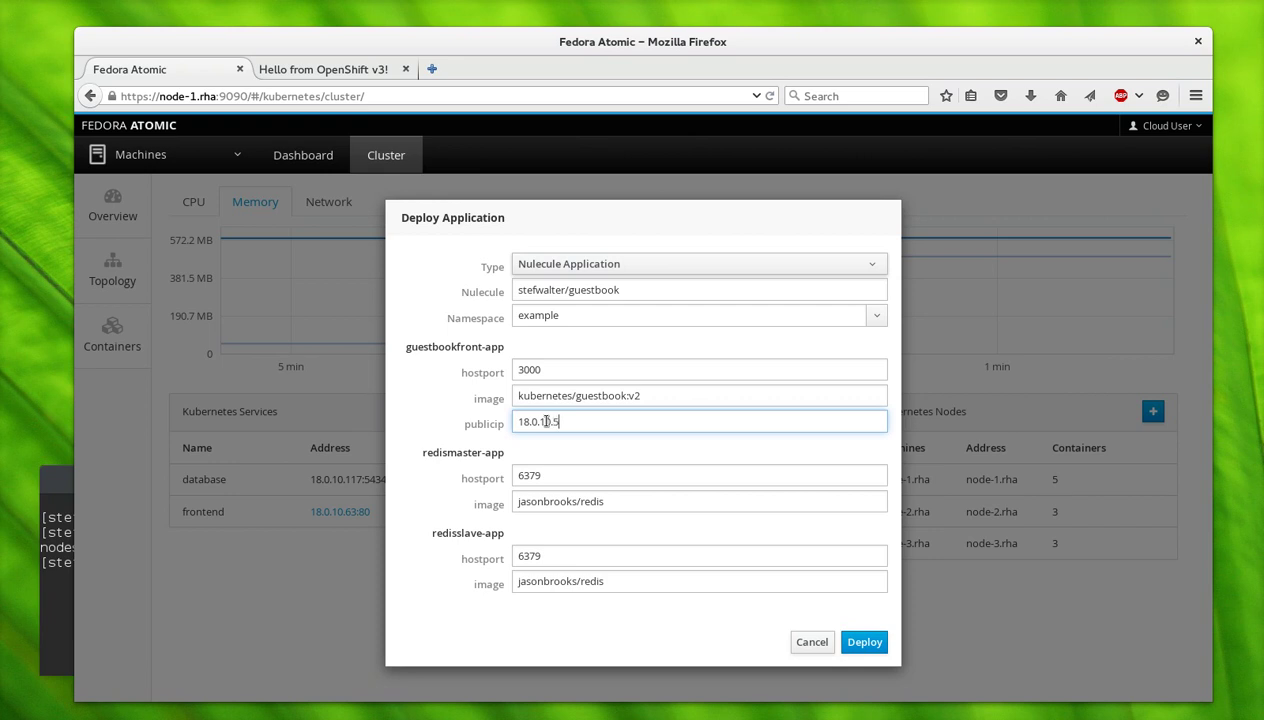
pyautogui.click(573, 368)
pyautogui.click(563, 395)
pyautogui.doubleClick(555, 395)
pyautogui.doubleClick(553, 501)
pyautogui.click(599, 500)
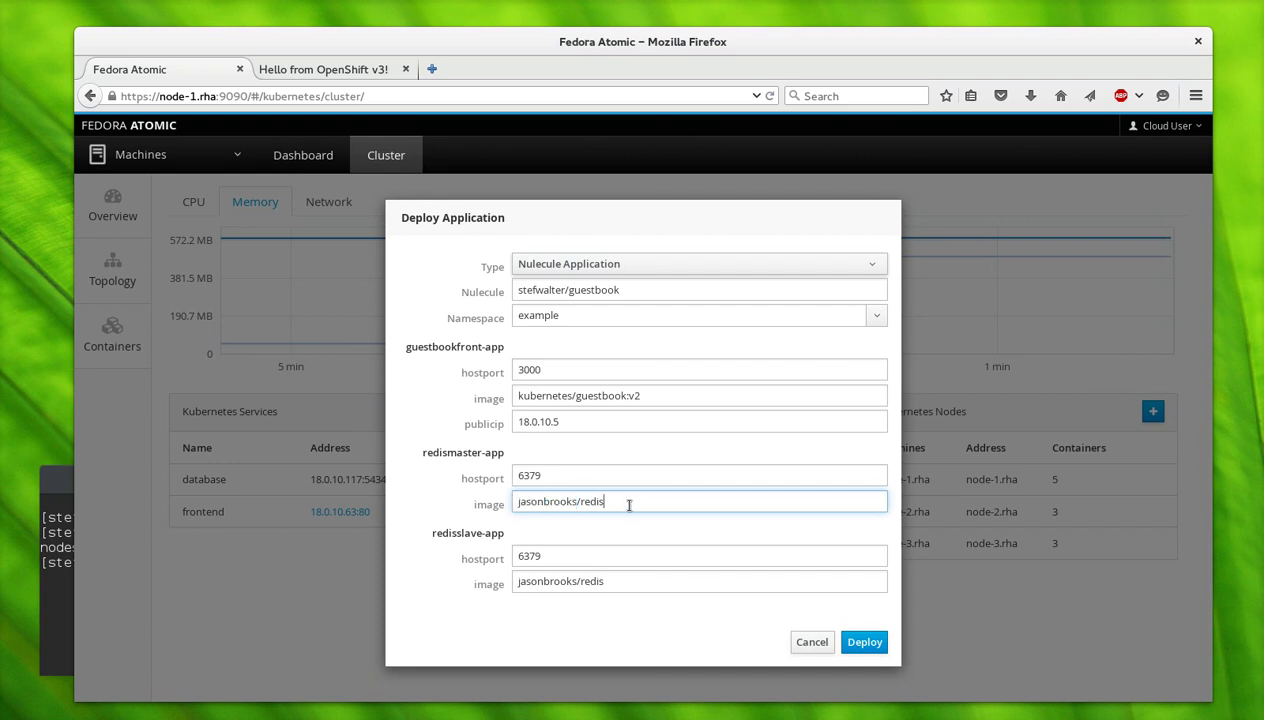
pyautogui.click(862, 641)
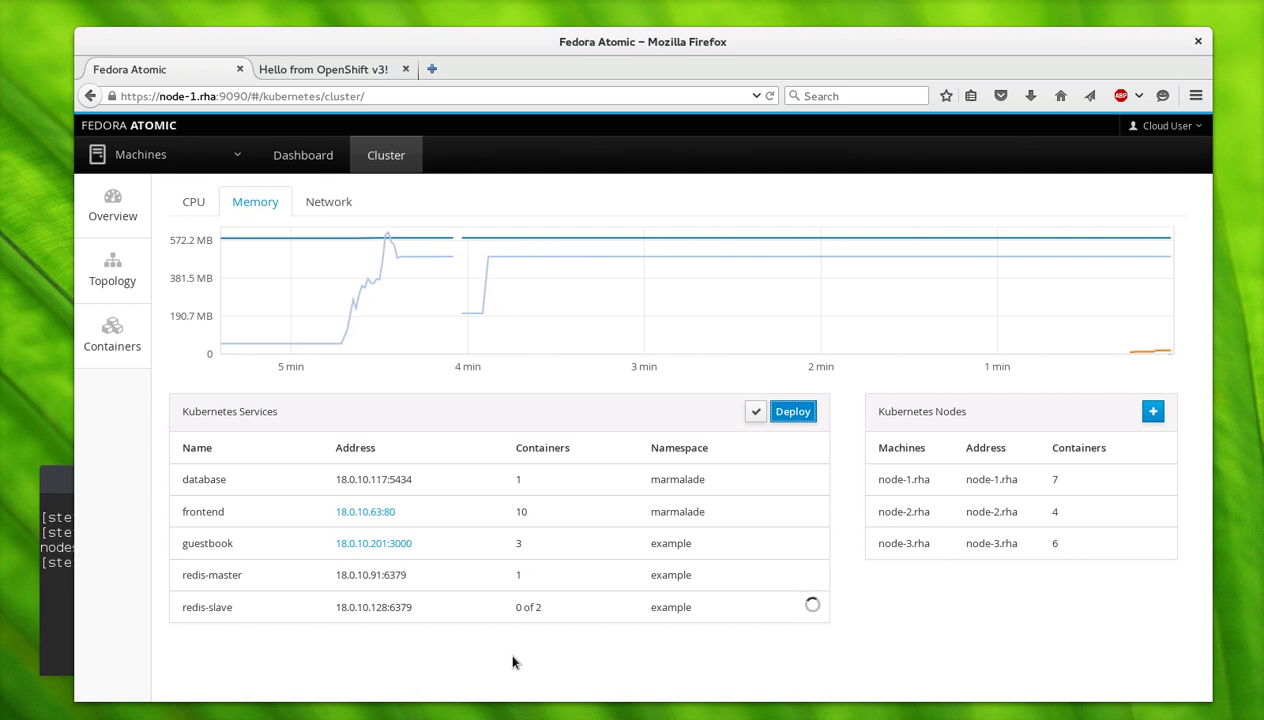
# Step: Scale the frontend service to 3 replicas
pyautogui.click(801, 511)
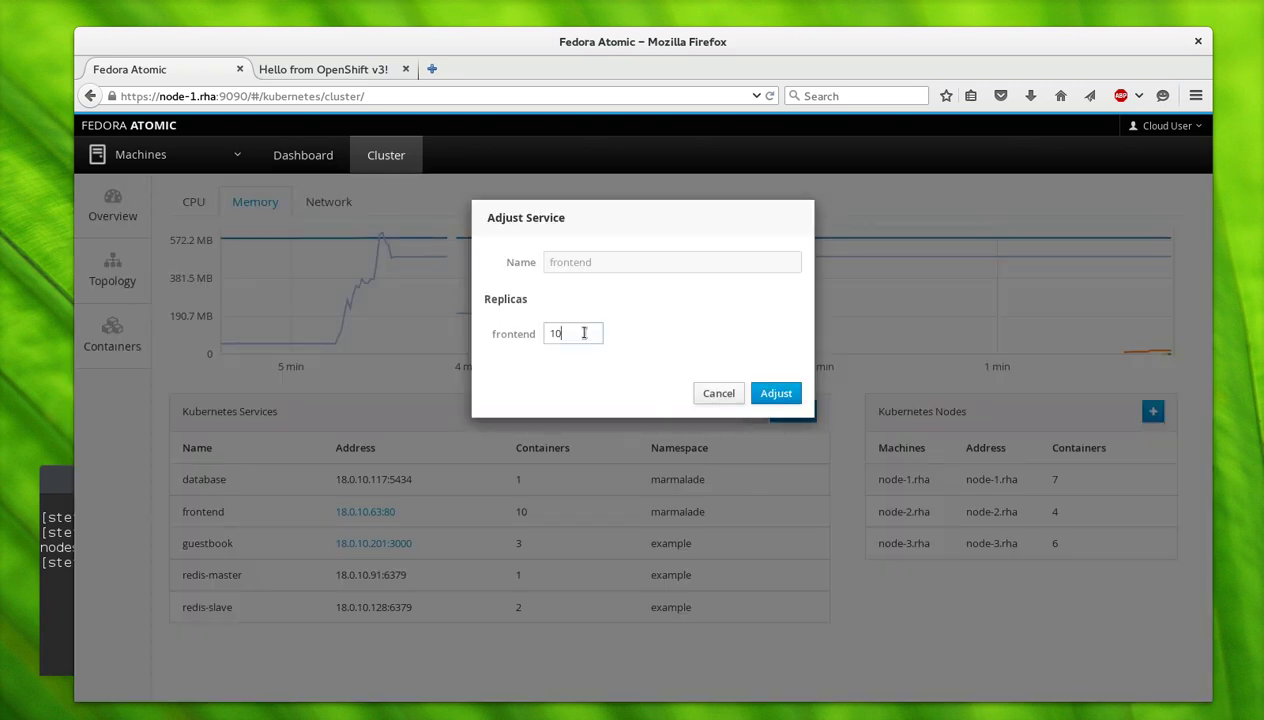
pyautogui.doubleClick(550, 329)
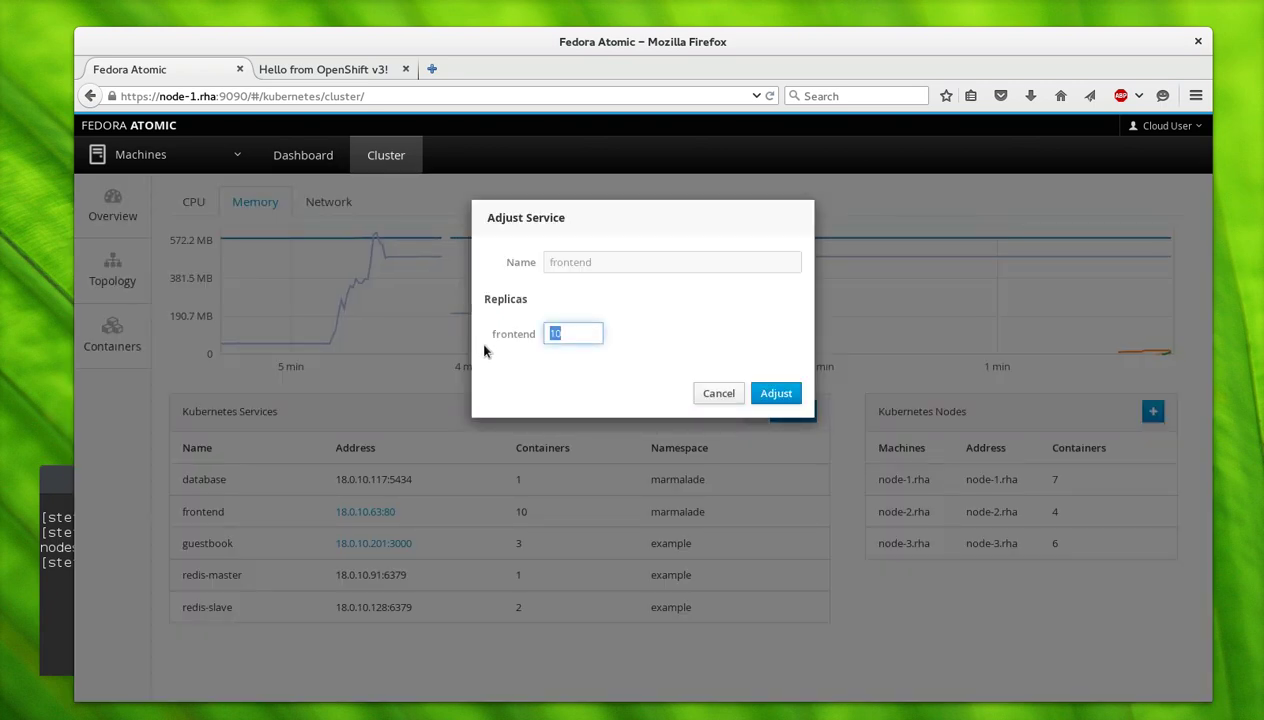
pyautogui.click(774, 393)
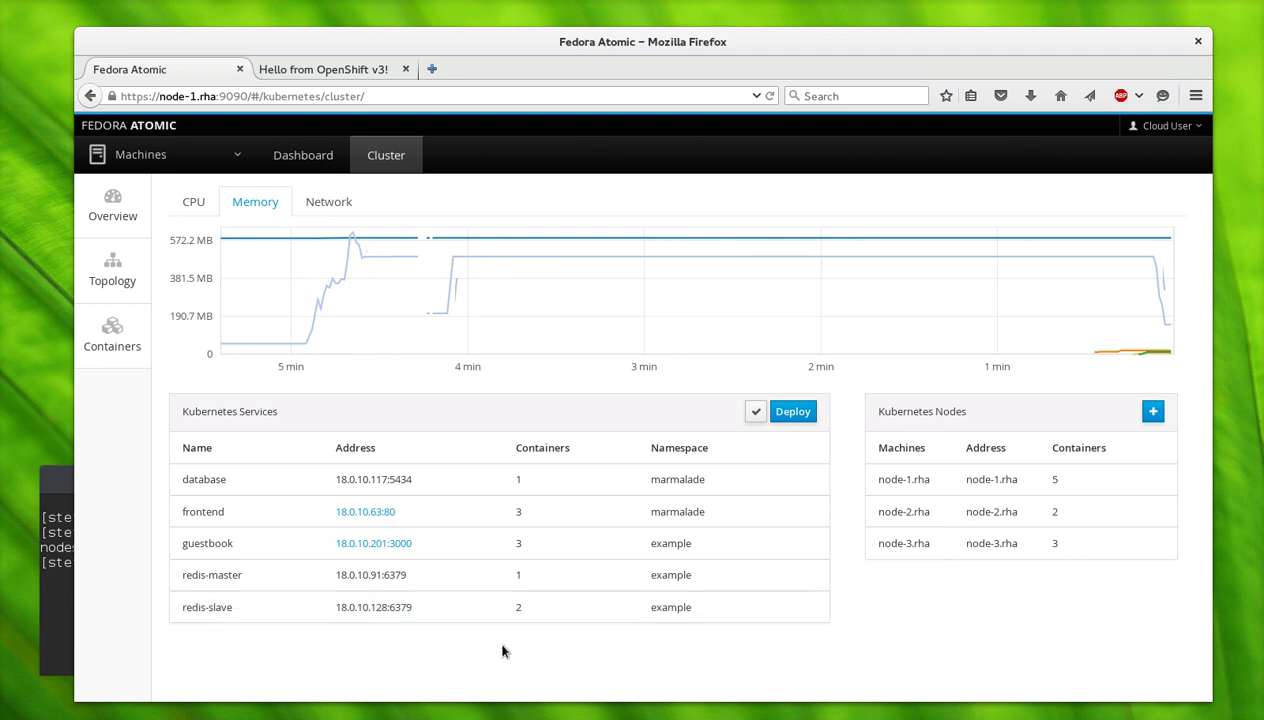
# Step: Open the guestbook service's page at 18.0.10.201:3000 in a new browser tab and return to the cluster overview
pyautogui.middleClick(373, 543)
pyautogui.click(340, 66)
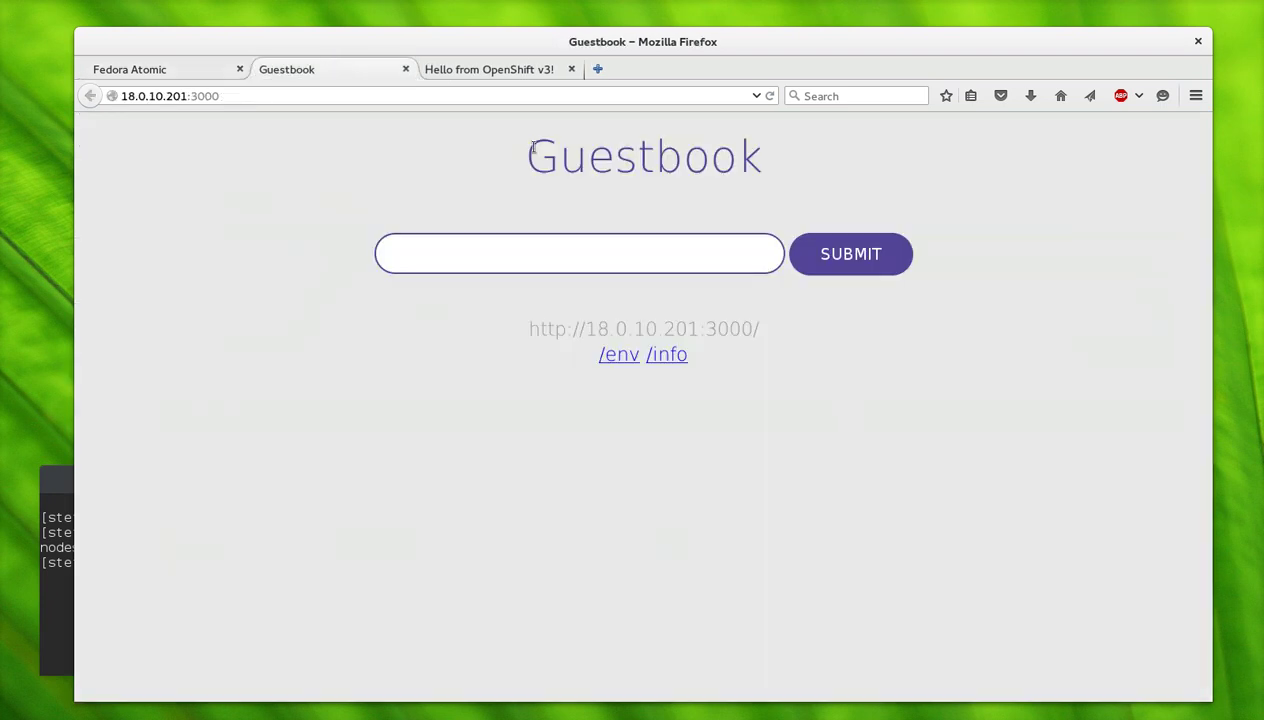
pyautogui.click(203, 72)
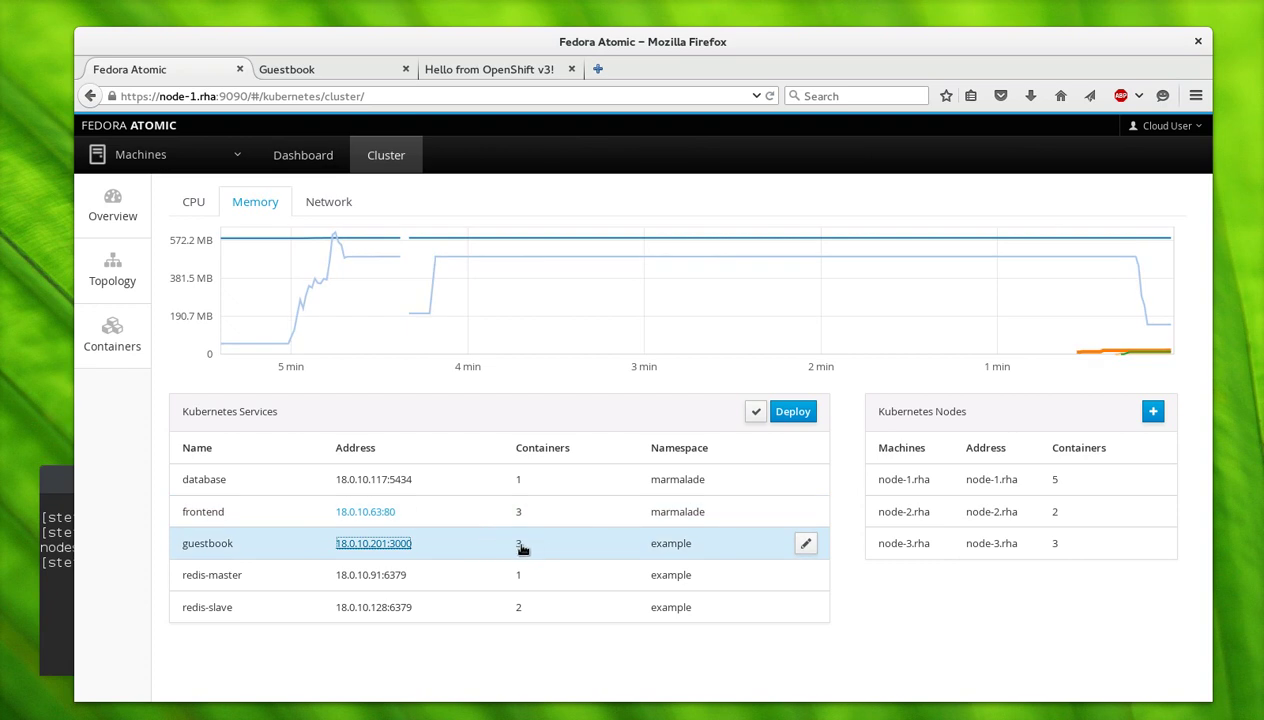
pyautogui.click(805, 543)
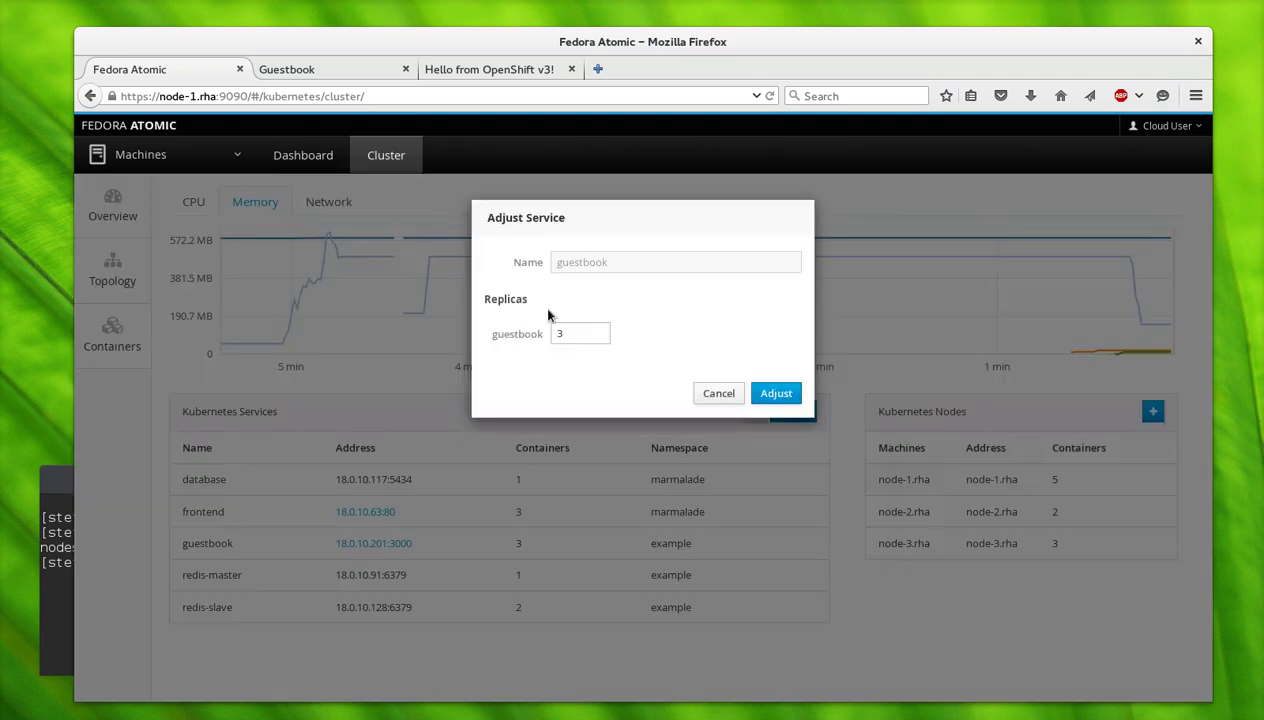
pyautogui.click(580, 333)
pyautogui.click(716, 393)
# Step: Submit the entry "This is a test" three times on the Guestbook page
pyautogui.click(328, 75)
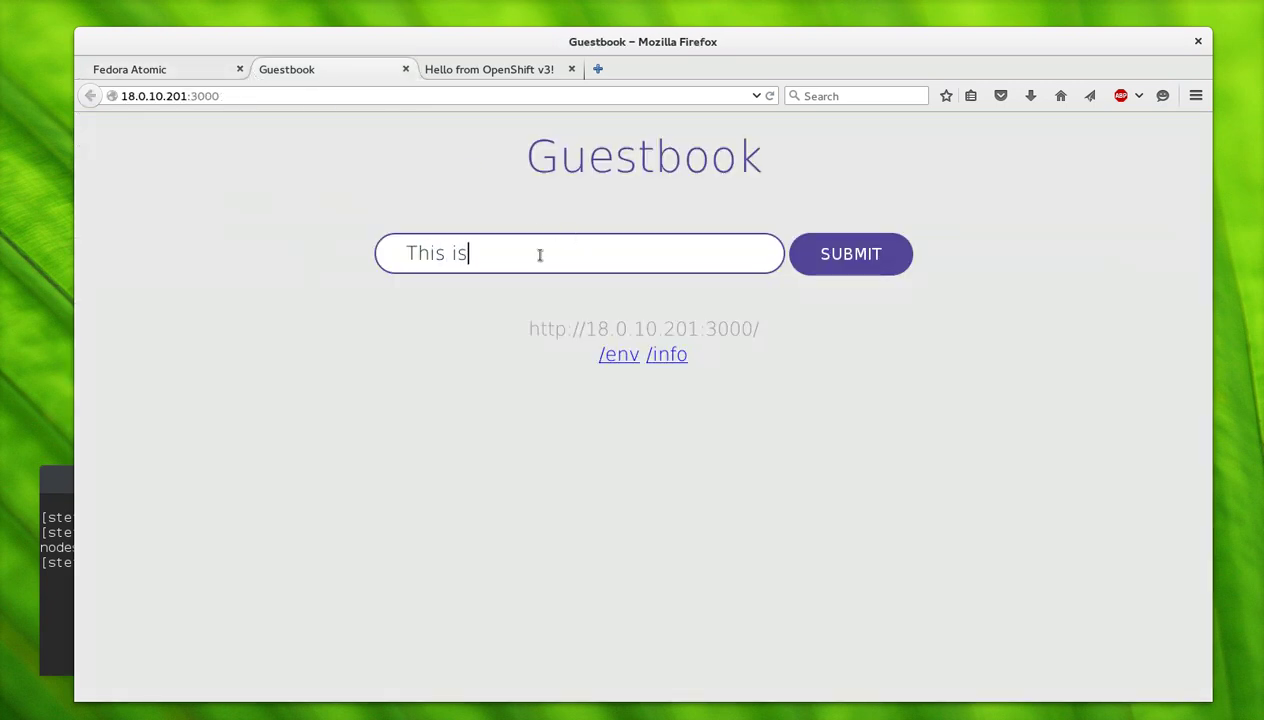
pyautogui.press('Return')
pyautogui.press('Return')
pyautogui.press('Return')
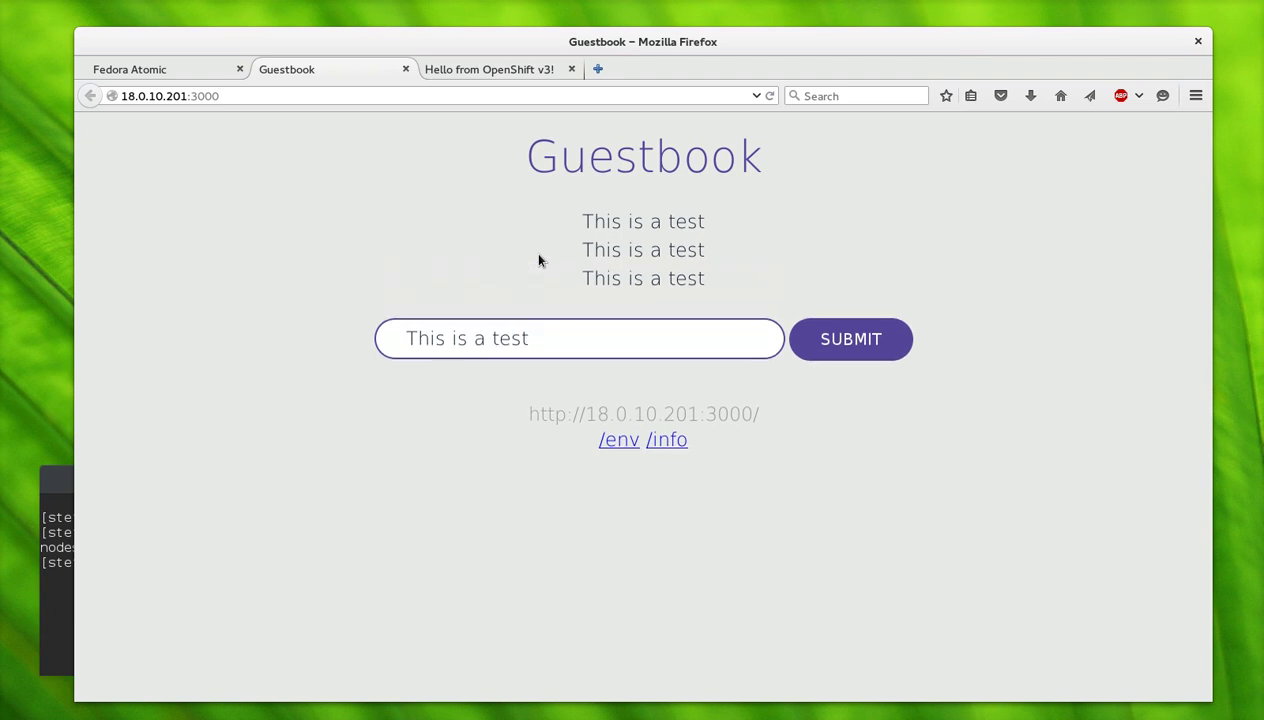
pyautogui.moveTo(538, 339); pyautogui.dragTo(279, 313)
# Step: View the guestbook's /env and /info pages and return to its main page
pyautogui.click(606, 440)
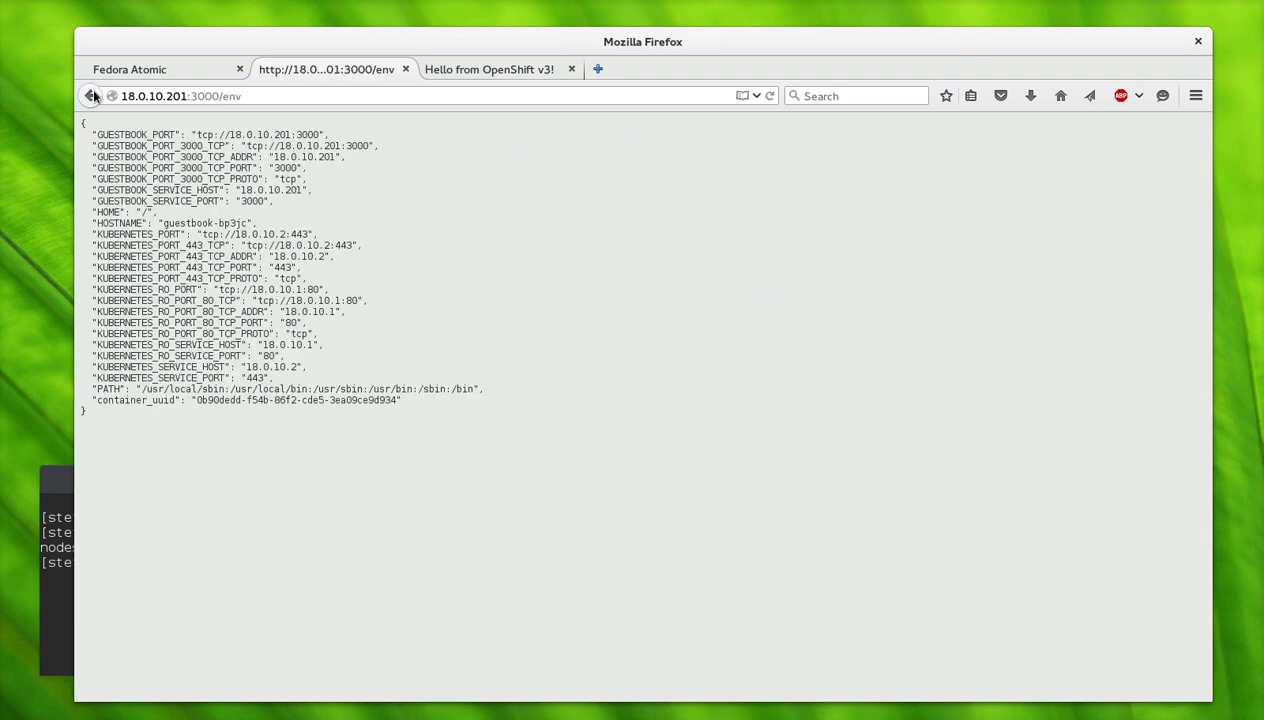
pyautogui.click(91, 95)
pyautogui.click(670, 442)
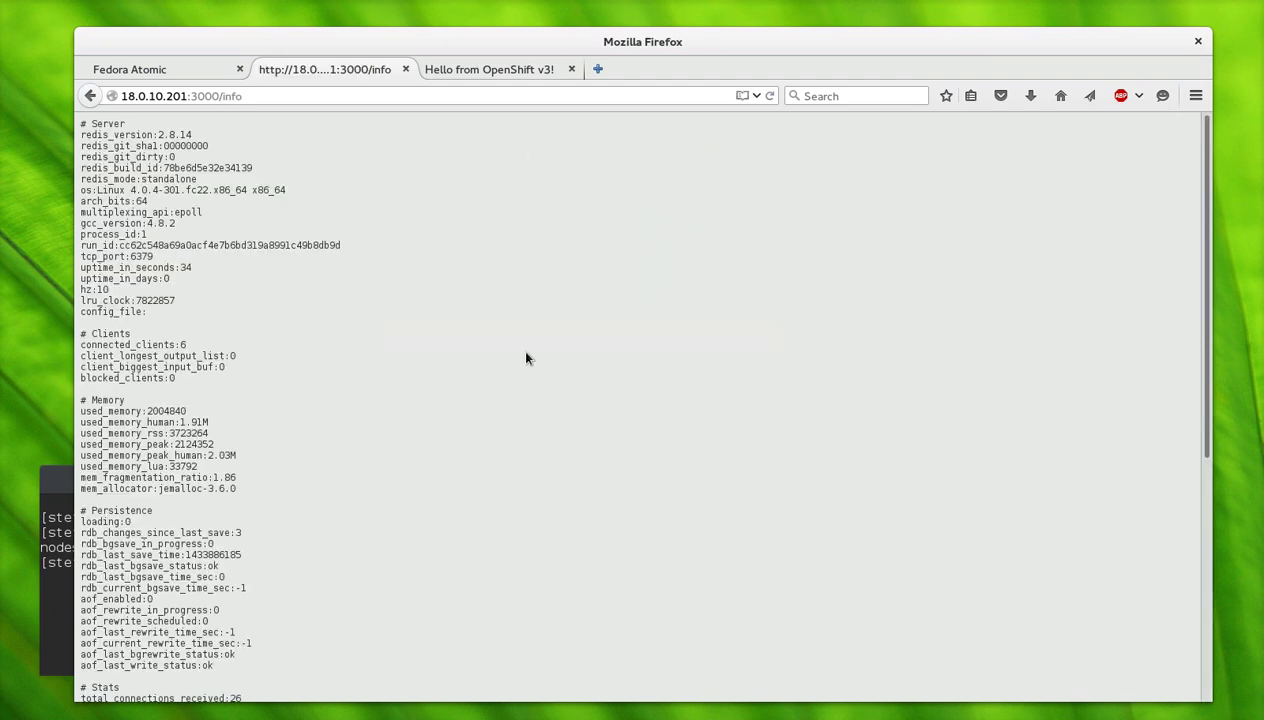
pyautogui.scroll(-5, 519, 334)
pyautogui.click(91, 95)
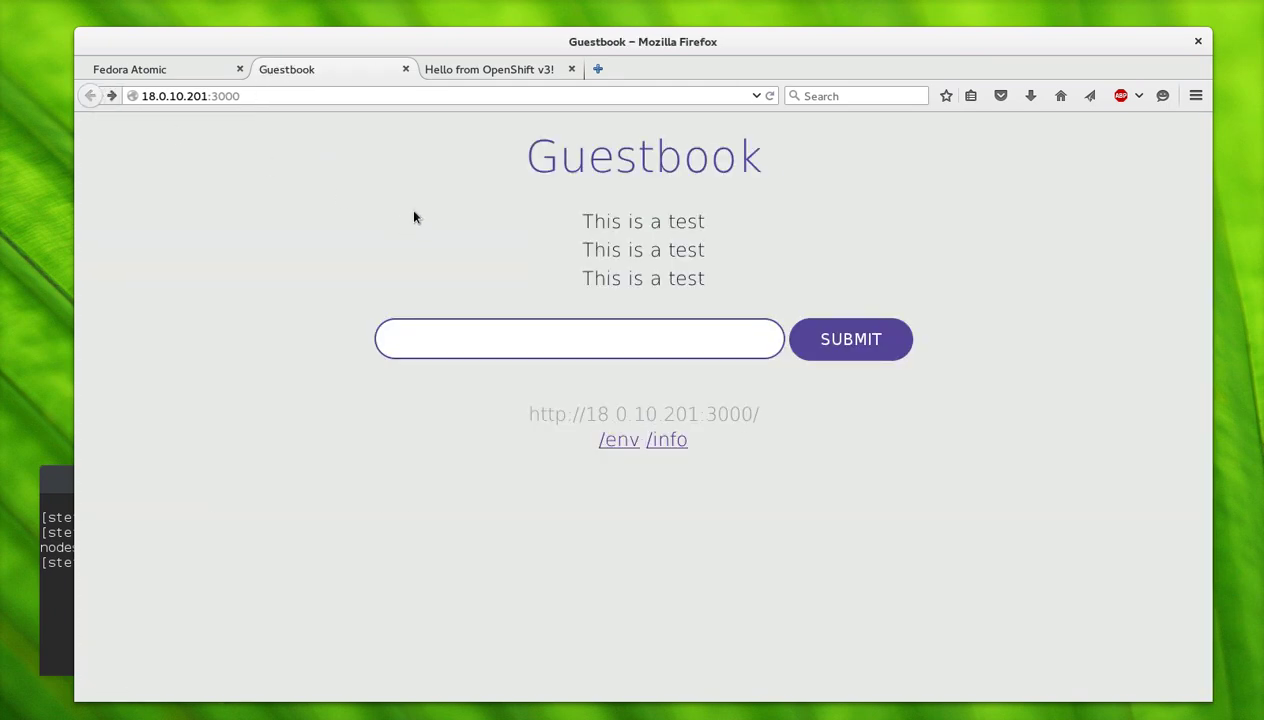
# Step: Return to the Fedora Atomic page, open the cluster topology and hide all nodes in the diagram
pyautogui.click(164, 72)
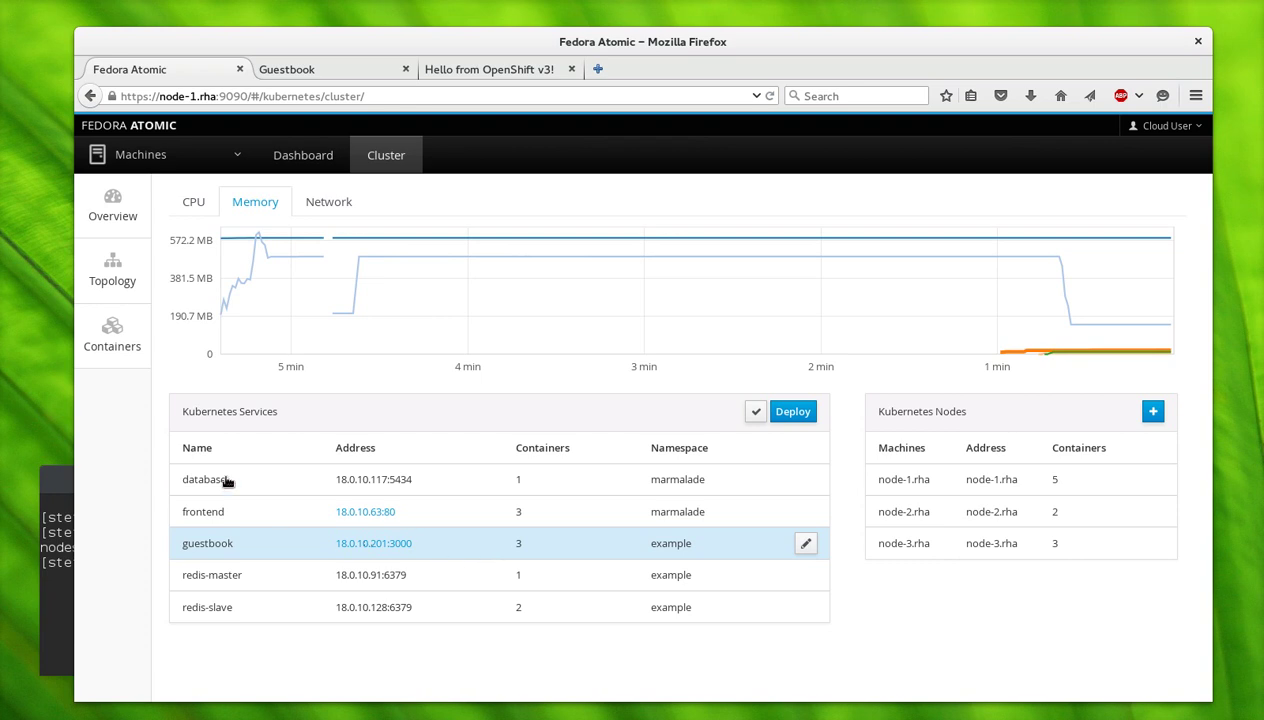
pyautogui.click(137, 293)
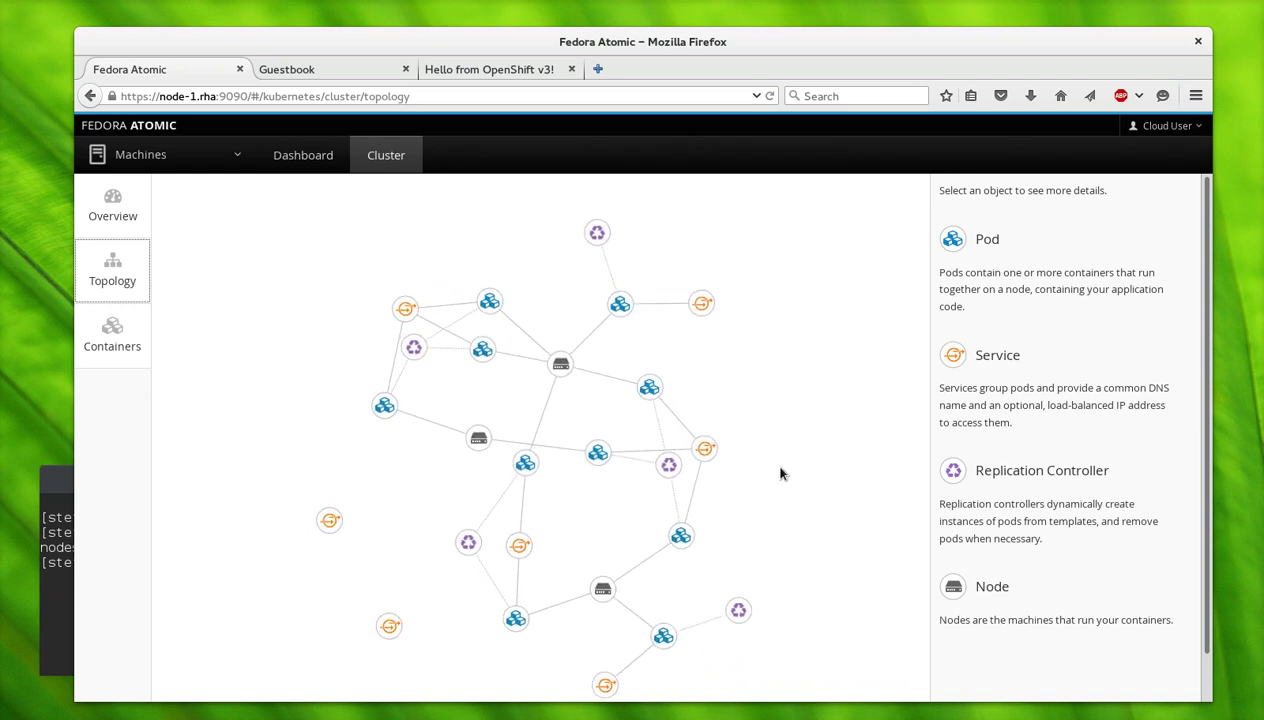
pyautogui.click(954, 589)
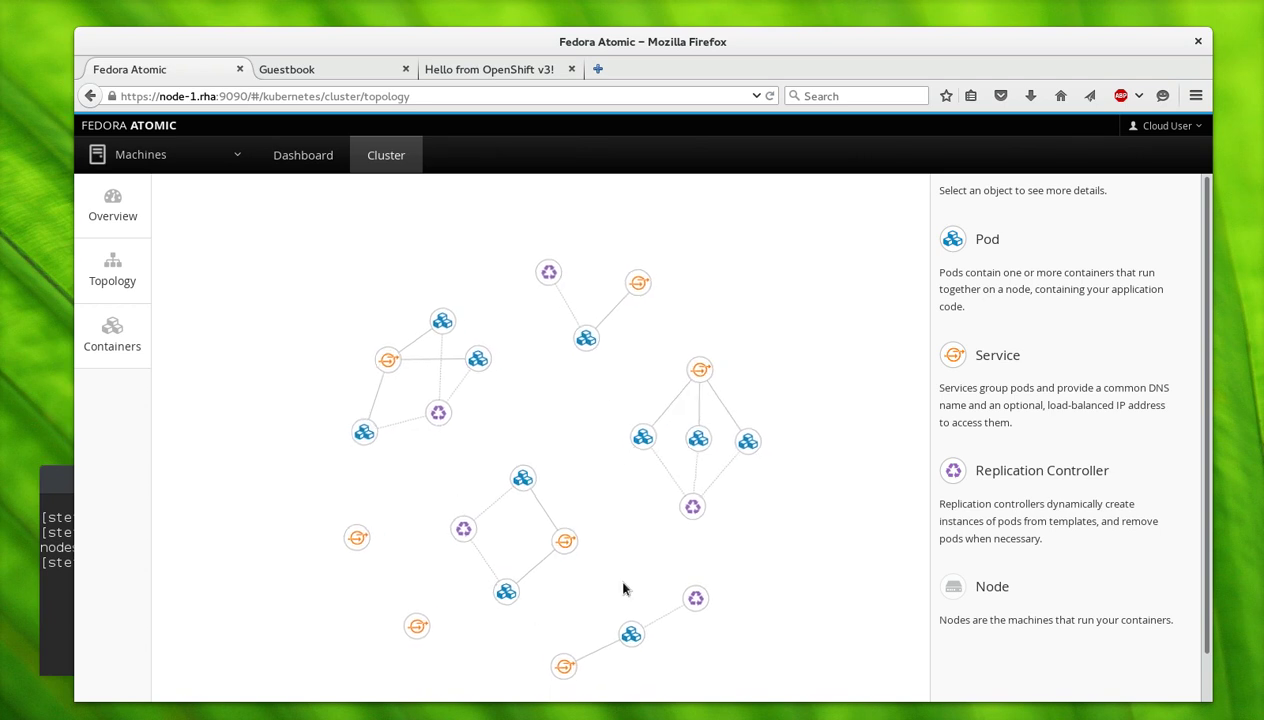
# Step: Switch to the terminal, run kubectl create -f k8s-guestbook-app.json, and return to the browser's topology view
pyautogui.click(55, 582)
pyautogui.write('kubectl create -f k8s-guestbook-app.json')
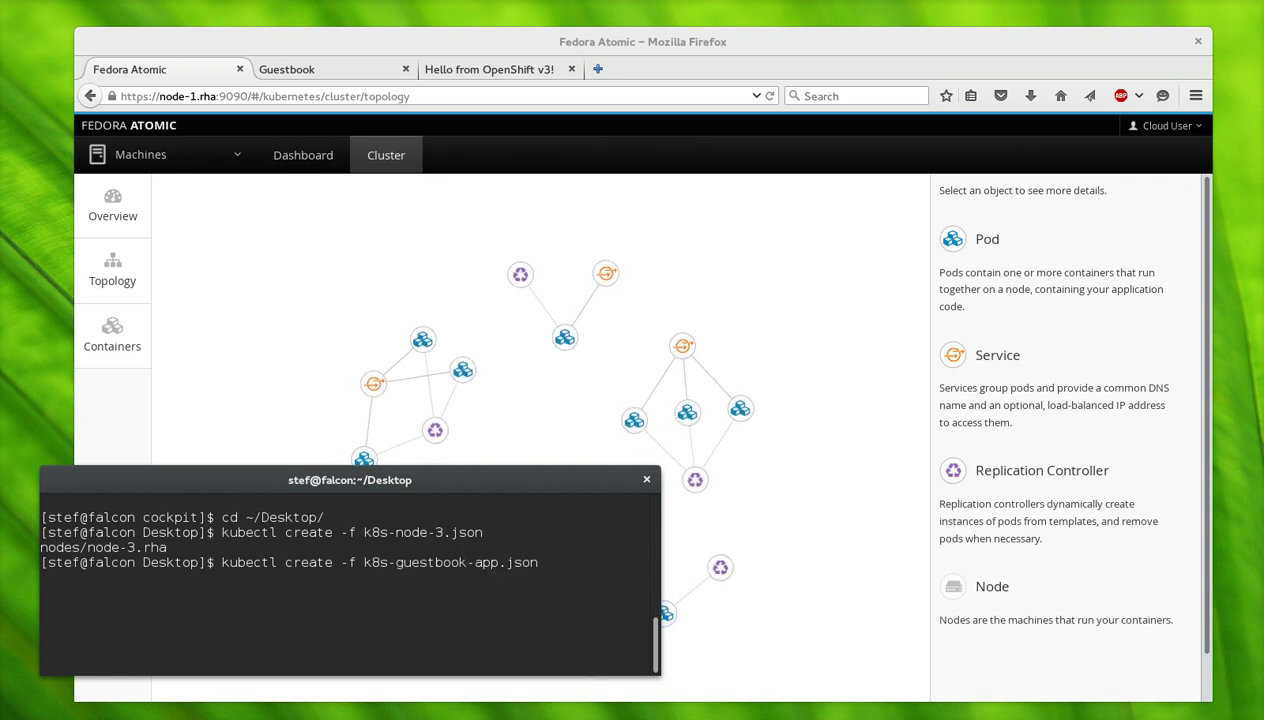
pyautogui.press('Return')
pyautogui.hotkey('alt', 'Tab')
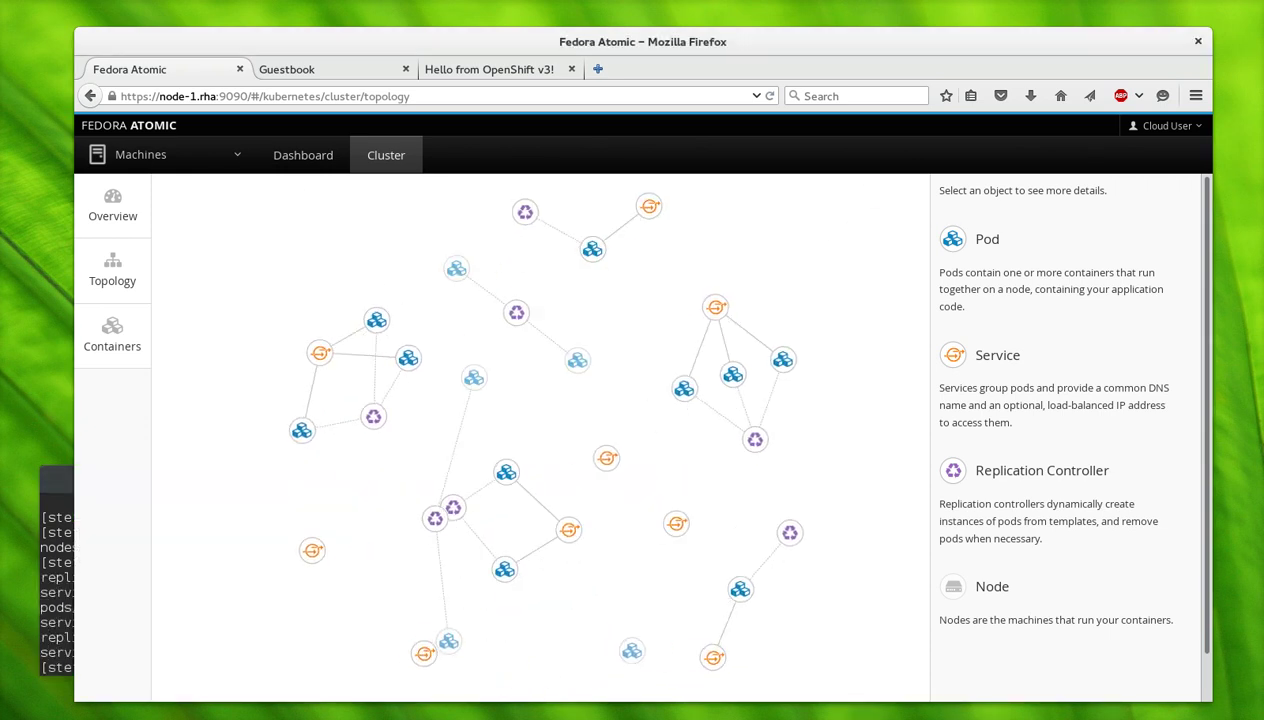